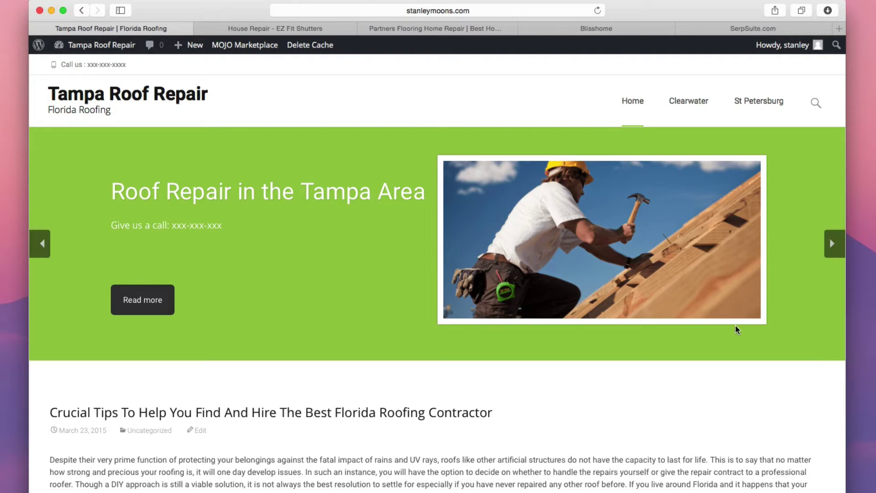
Look through the roofing articles on the Tampa Roof Repair homepage.
scroll(646, 337, down, 5)
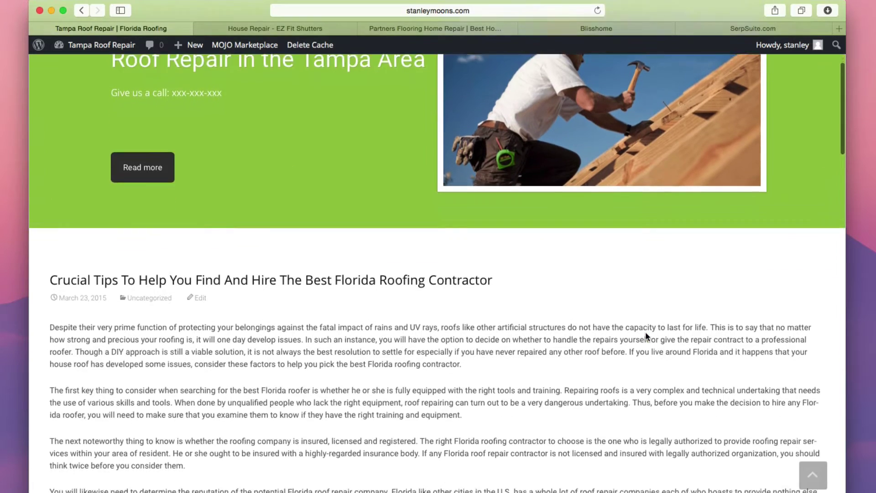
scroll(647, 336, down, 4)
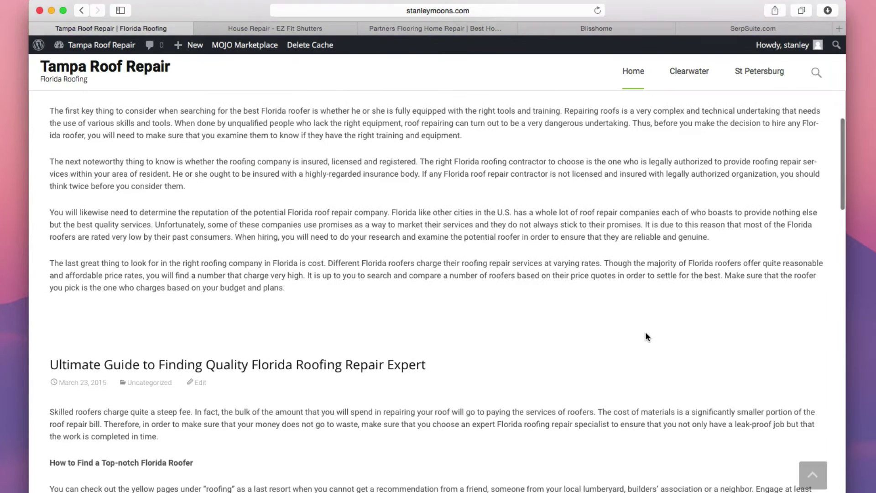
scroll(646, 337, down, 5)
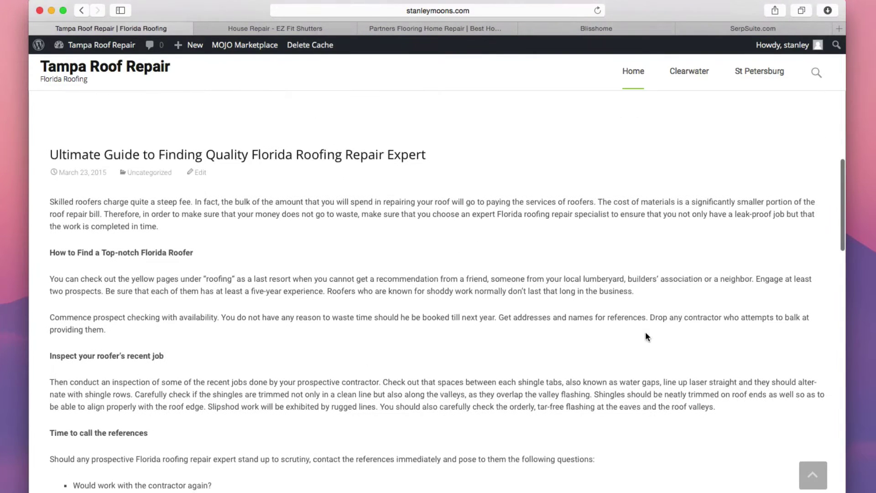
scroll(647, 337, down, 1)
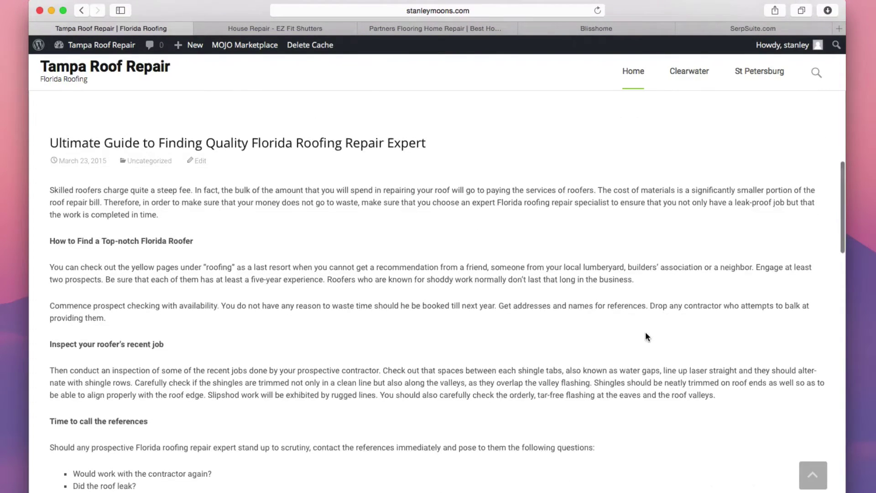
scroll(646, 337, up, 10)
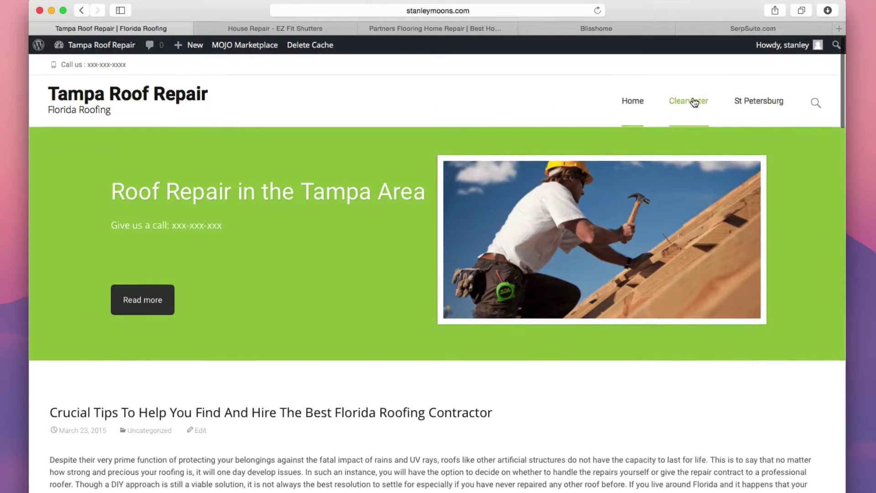
Open the WordPress dashboard and review the site's lists of posts and pages.
click(116, 47)
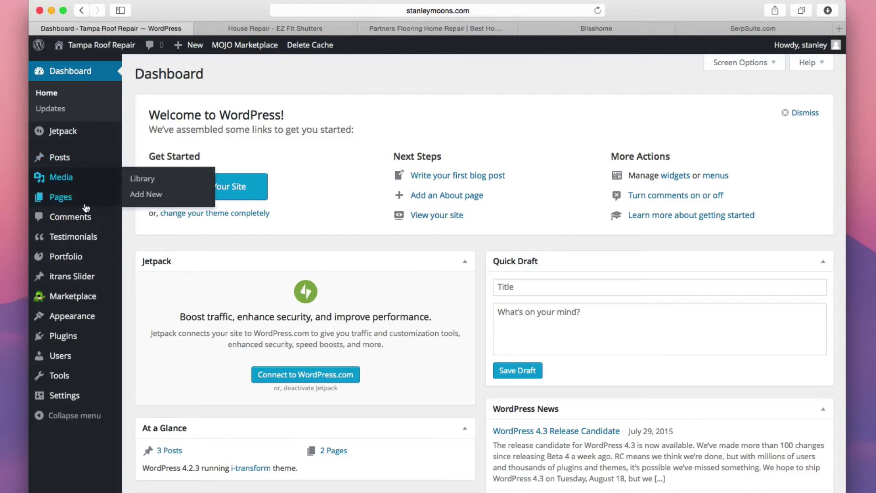
click(81, 159)
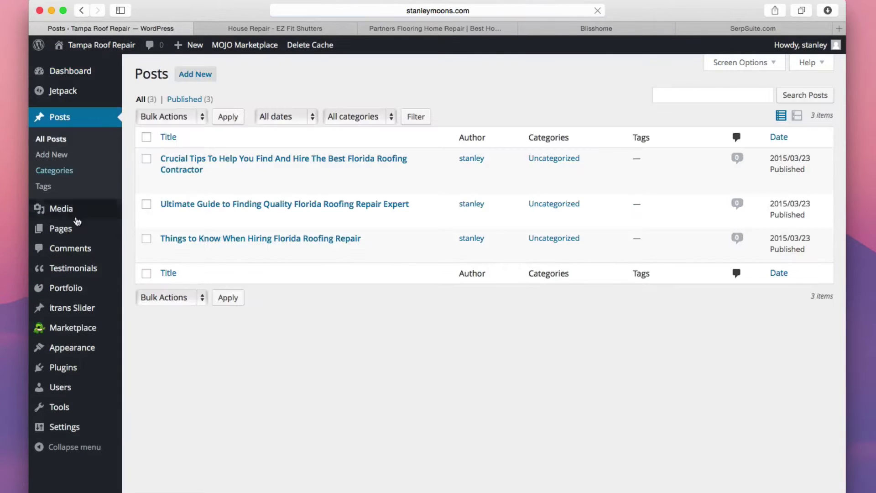
click(73, 229)
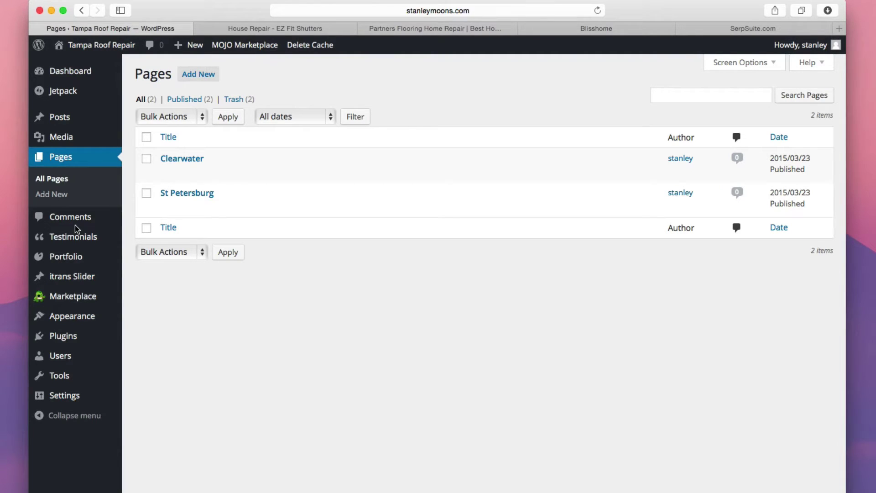
Return to the live homepage and examine the banner and the first two Florida roofing articles.
click(102, 45)
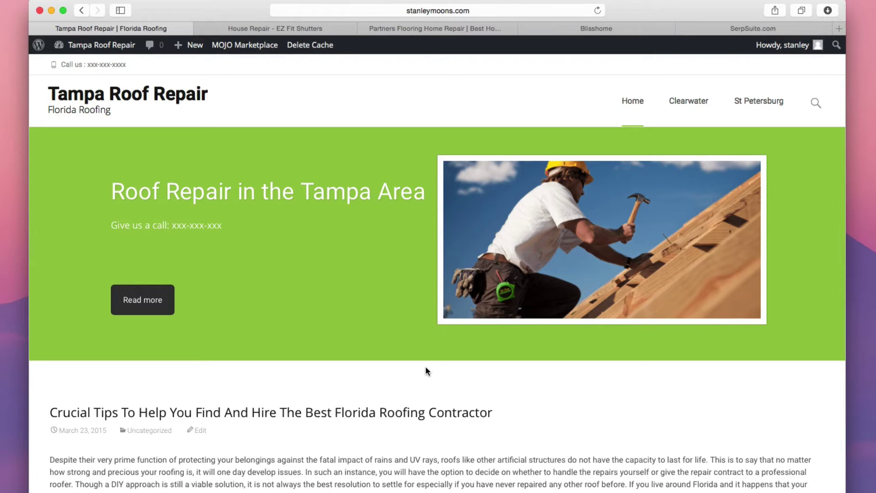
scroll(426, 371, down, 3)
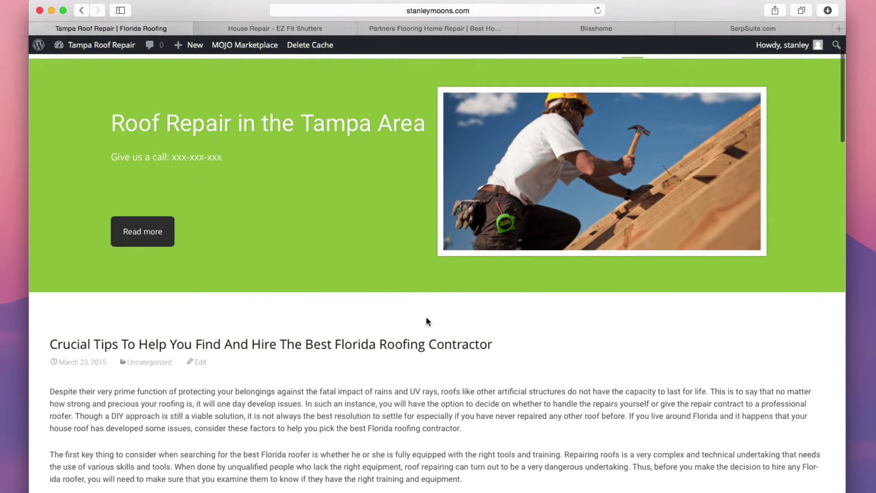
scroll(399, 292, up, 3)
scroll(399, 292, down, 4)
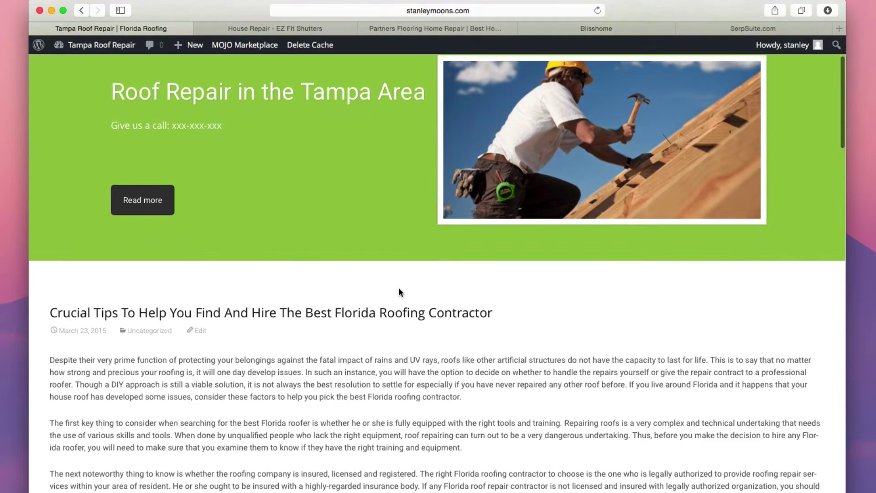
scroll(399, 289, down, 3)
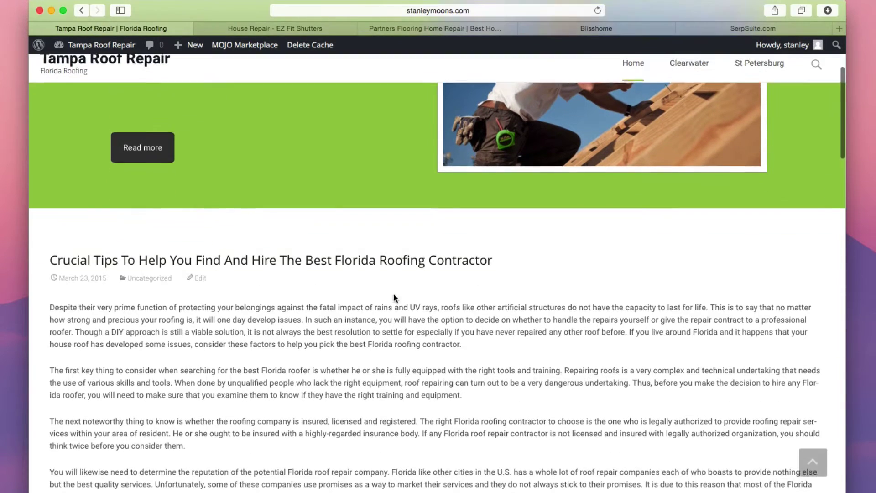
scroll(245, 327, down, 3)
drag(54, 244, 131, 270)
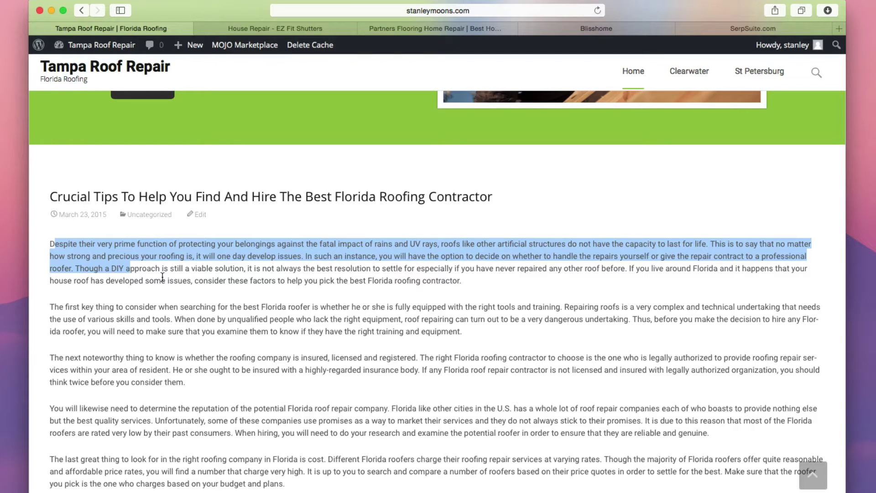
scroll(251, 306, down, 2)
scroll(255, 305, down, 10)
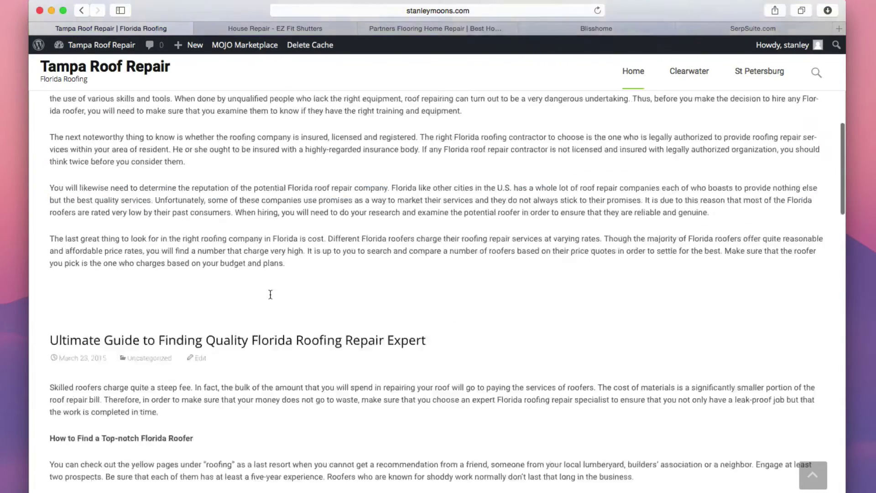
scroll(272, 297, down, 8)
scroll(274, 294, up, 6)
scroll(276, 290, up, 10)
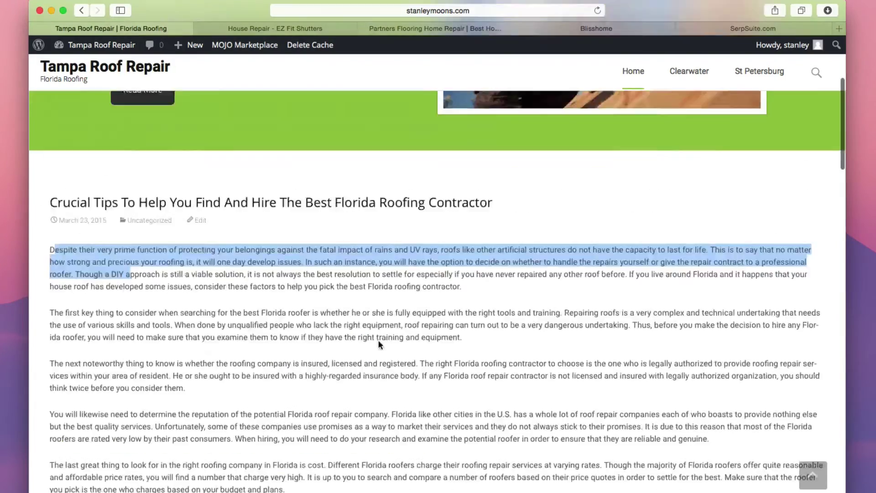
Examine the title and embedded video of the "Things to Know When Hiring Florida Roofing Repair" post.
scroll(369, 338, down, 20)
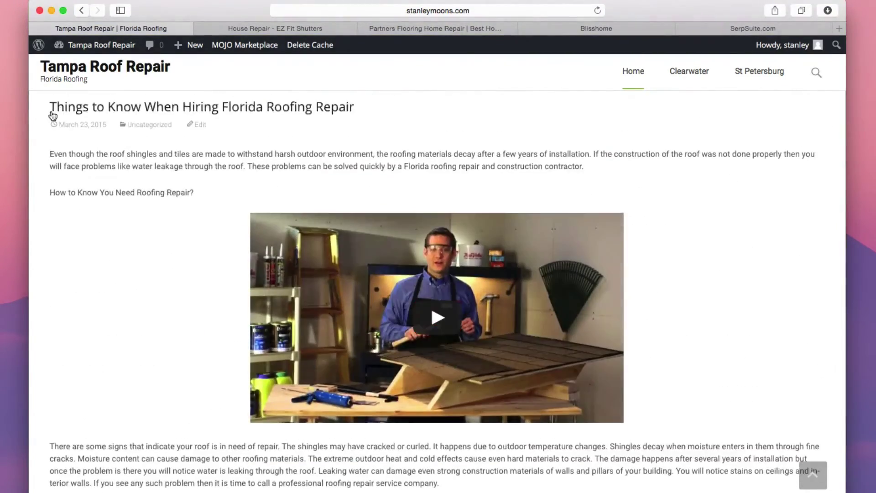
drag(49, 108, 359, 113)
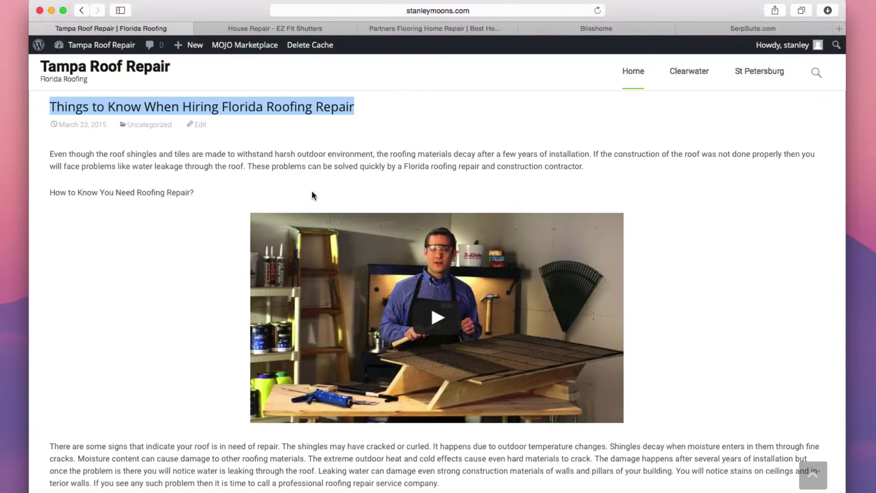
scroll(312, 194, down, 1)
scroll(313, 197, up, 1)
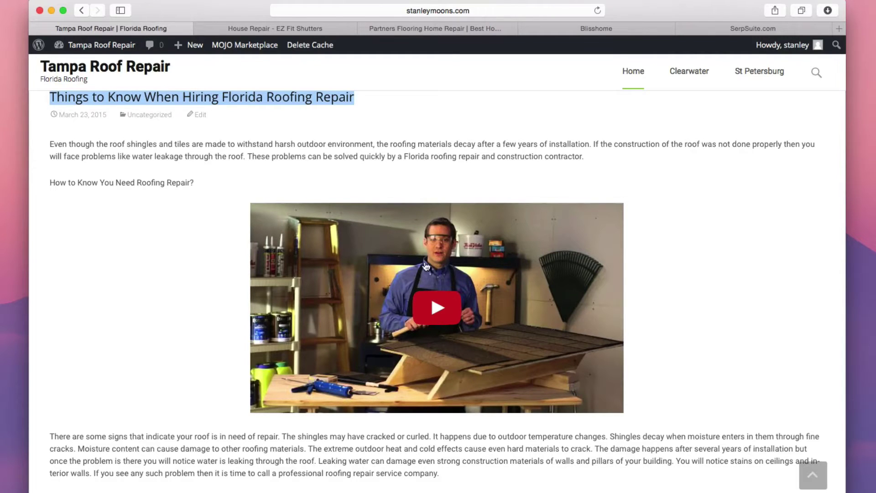
scroll(424, 267, down, 2)
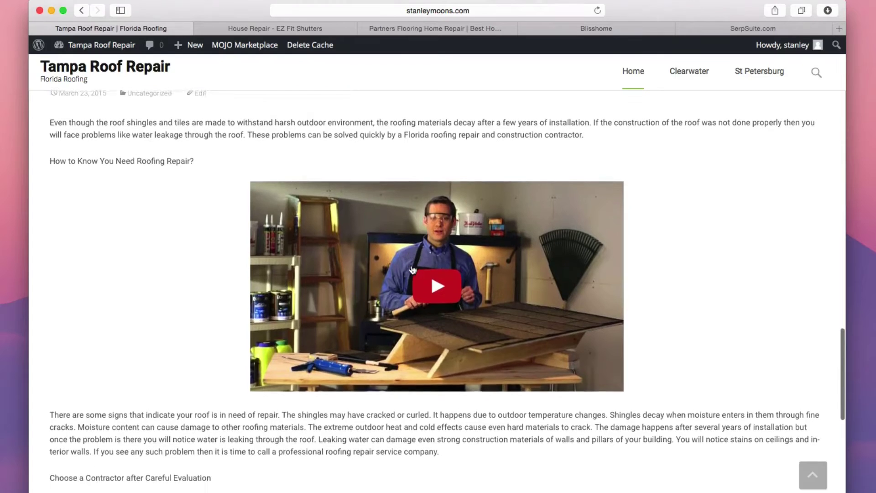
scroll(412, 269, up, 2)
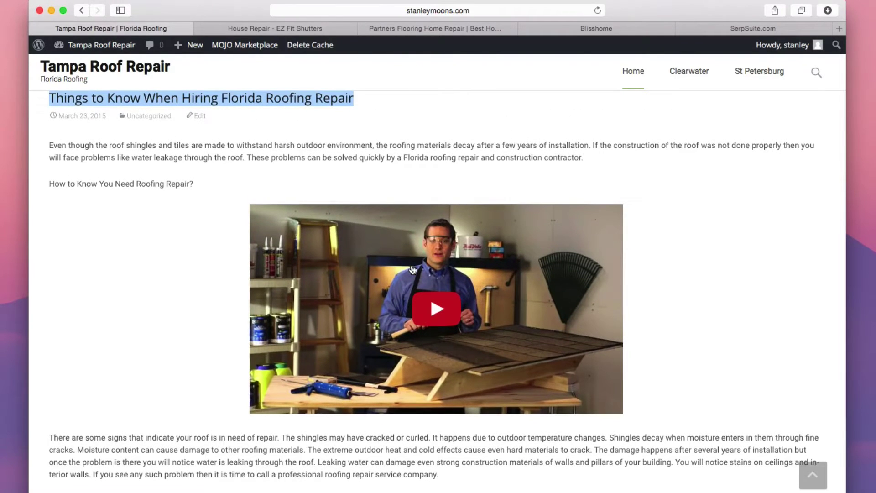
scroll(412, 270, down, 1)
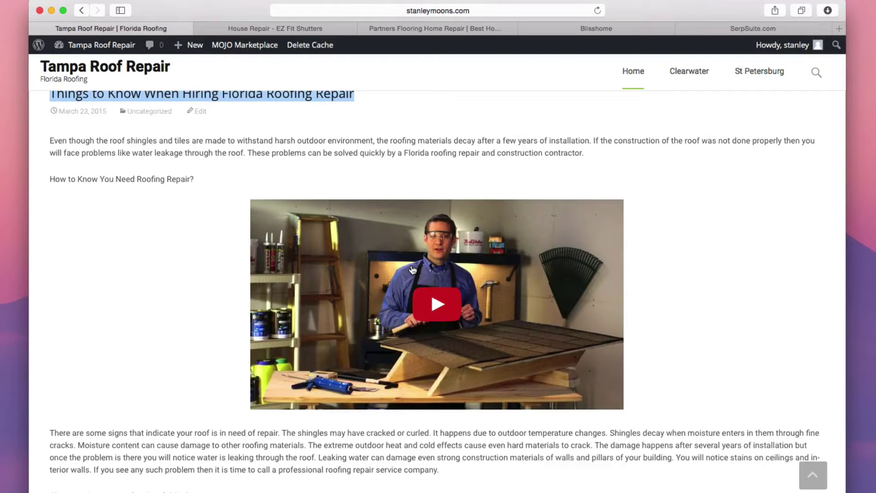
scroll(408, 276, down, 2)
Check the homepage footer, the site title and tagline, and the layout of the posts.
scroll(408, 276, down, 15)
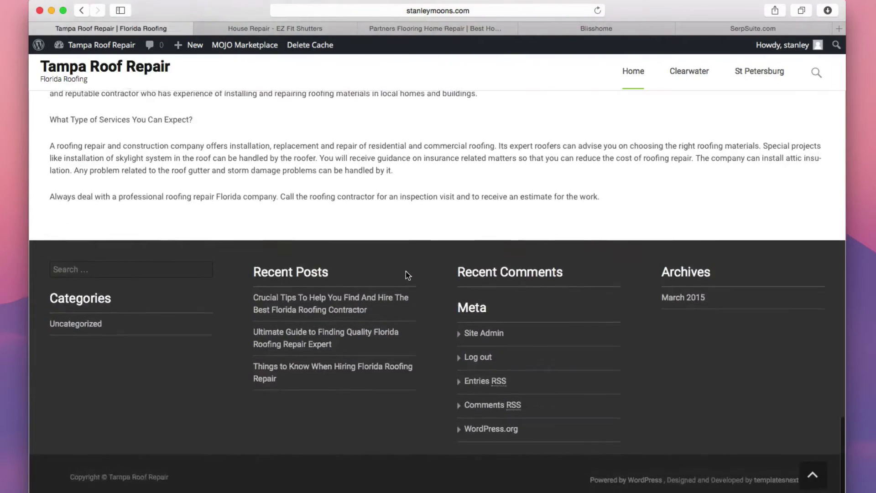
click(407, 271)
scroll(406, 271, up, 15)
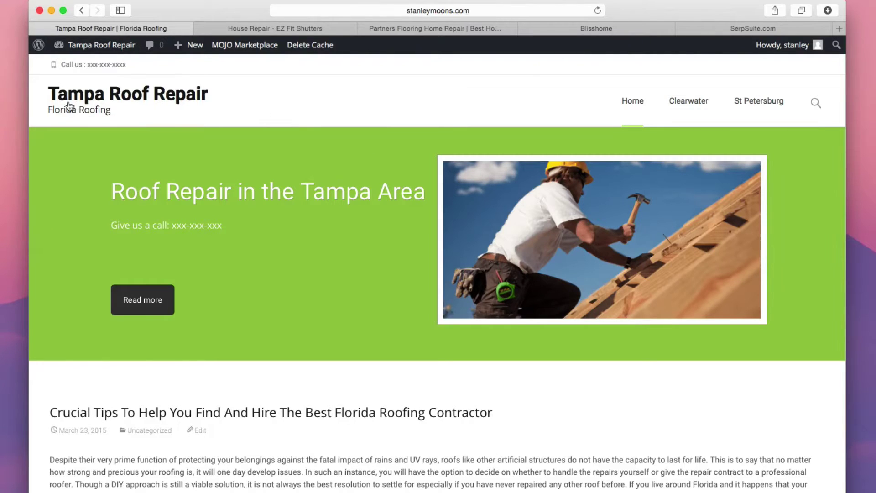
scroll(220, 161, down, 10)
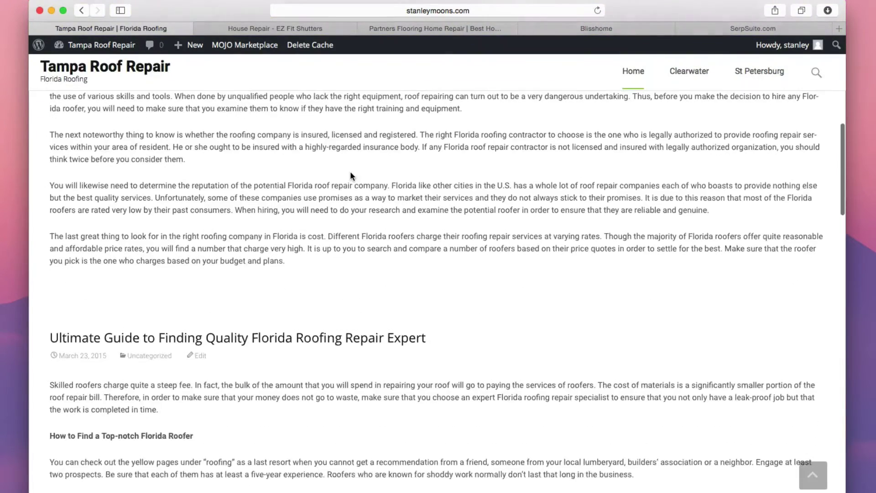
scroll(350, 174, up, 10)
Visit the Clearwater and St Petersburg pages and inspect the full web address of each.
click(689, 102)
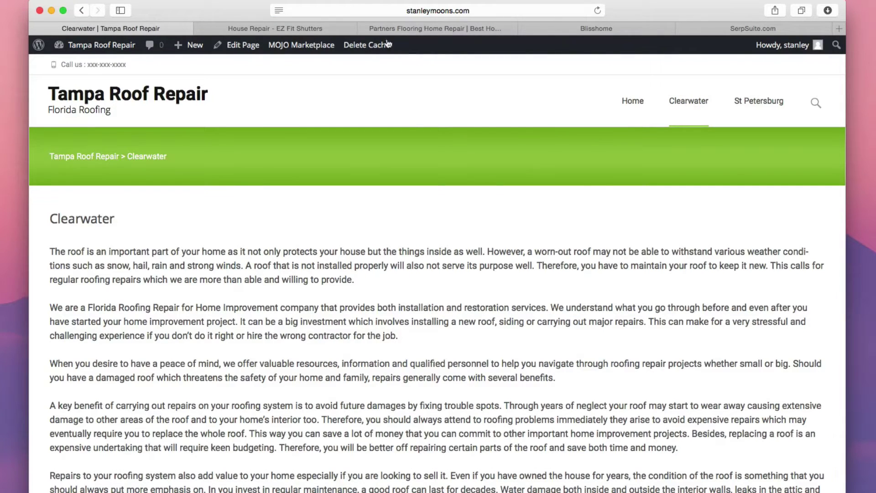
click(478, 9)
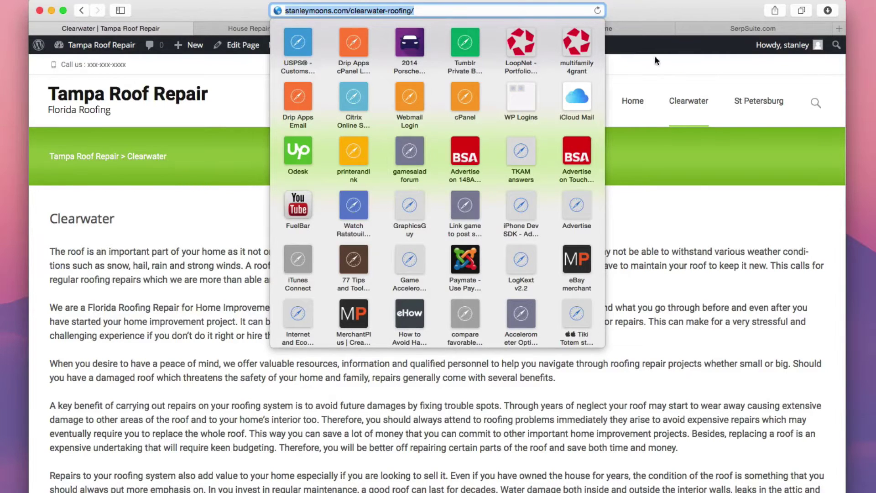
click(759, 100)
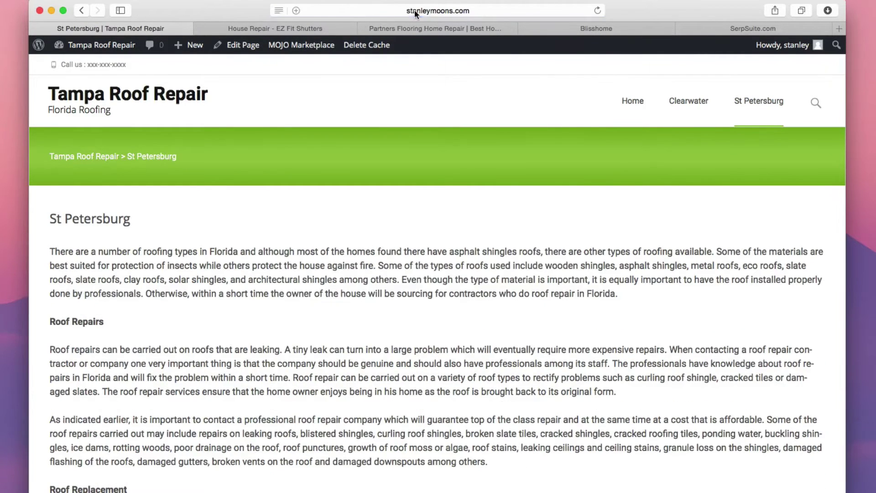
click(414, 11)
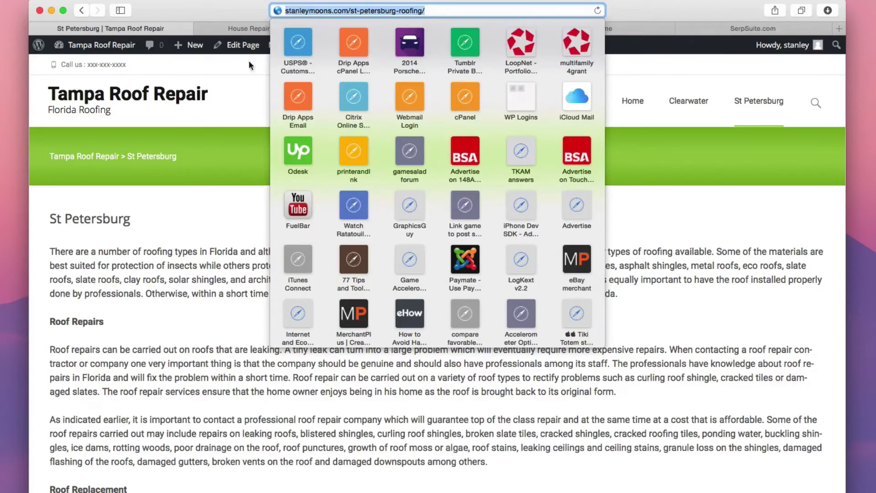
click(233, 130)
Look over the body text of the St Petersburg page and the Clearwater page.
scroll(404, 277, down, 15)
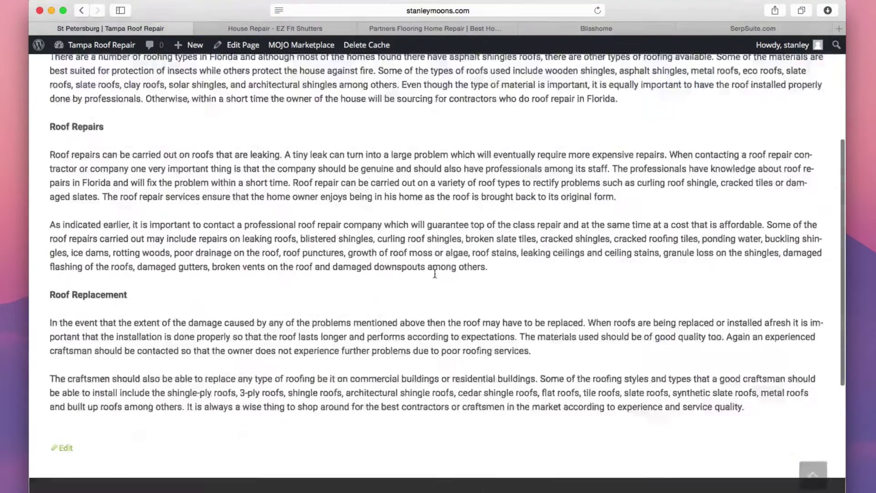
scroll(435, 273, up, 15)
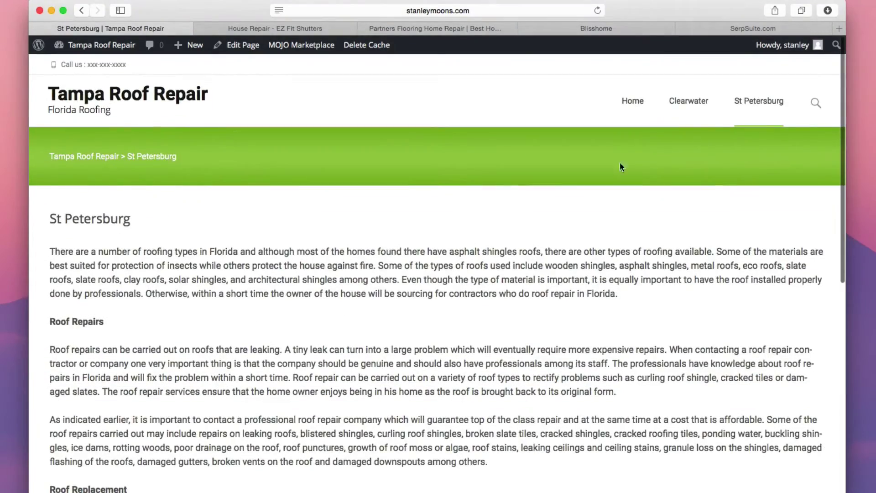
click(689, 100)
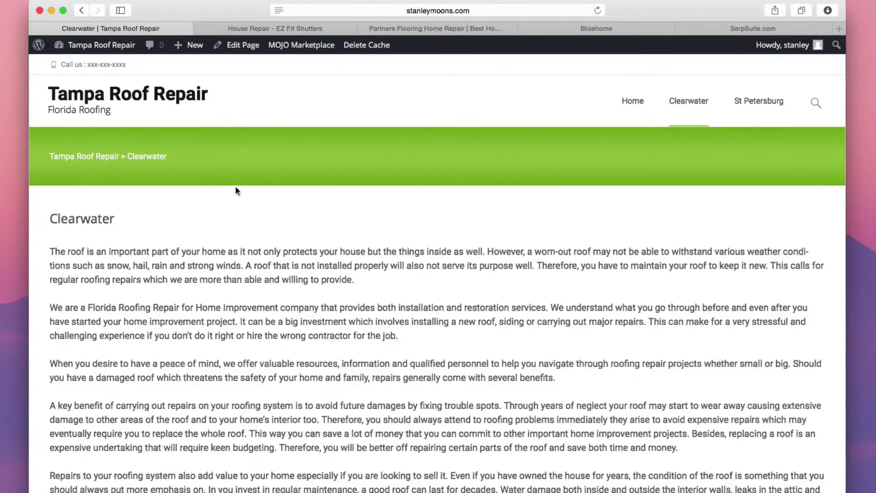
scroll(235, 185, down, 5)
scroll(237, 185, up, 5)
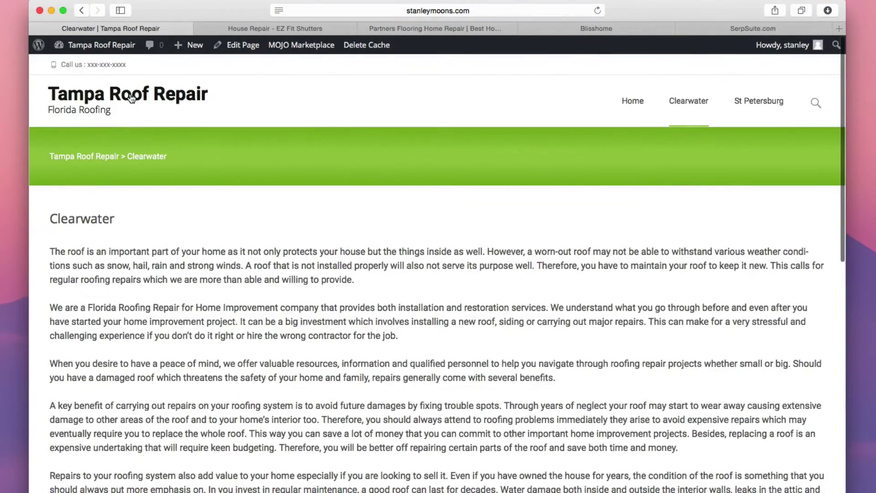
Return to the Tampa Roof Repair homepage and view its banner and first article.
click(131, 98)
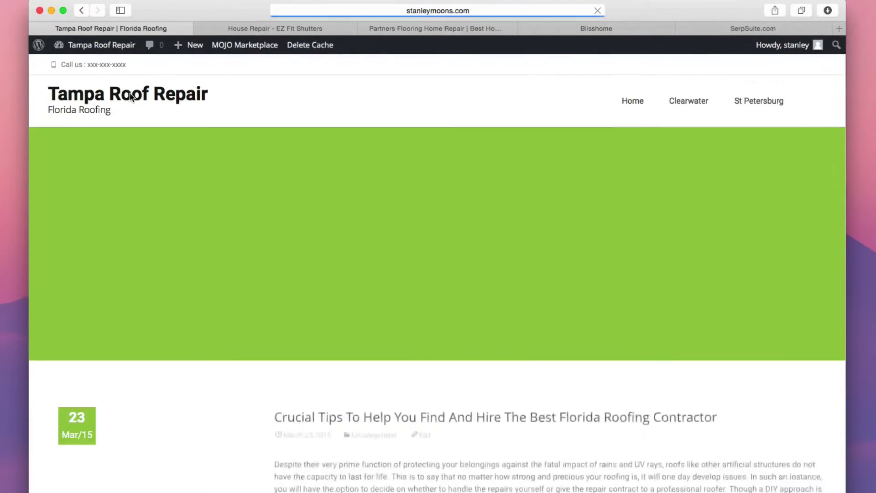
scroll(489, 266, down, 2)
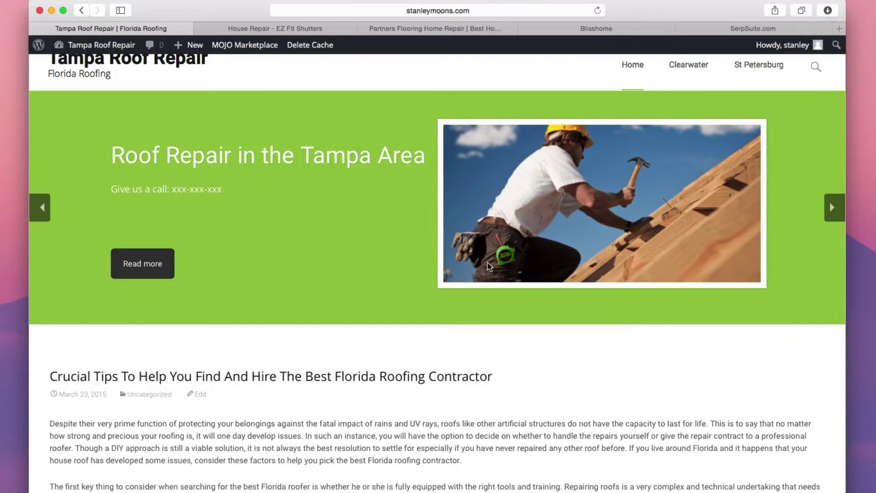
scroll(485, 266, up, 2)
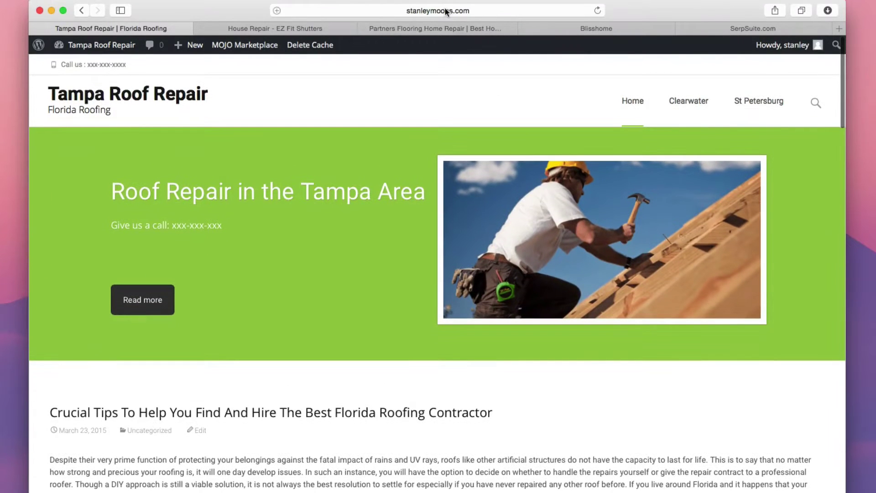
Inspect the Tampa Roof Repair homepage's web address and skim through its roofing articles.
click(448, 11)
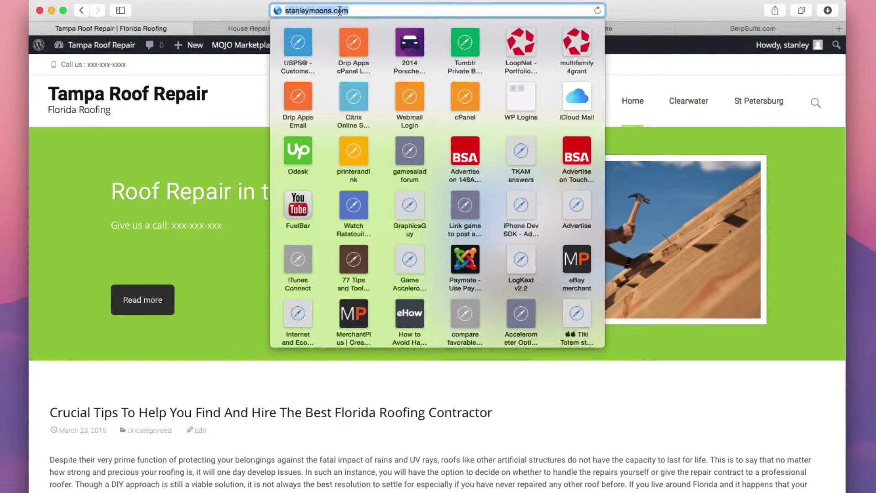
click(667, 272)
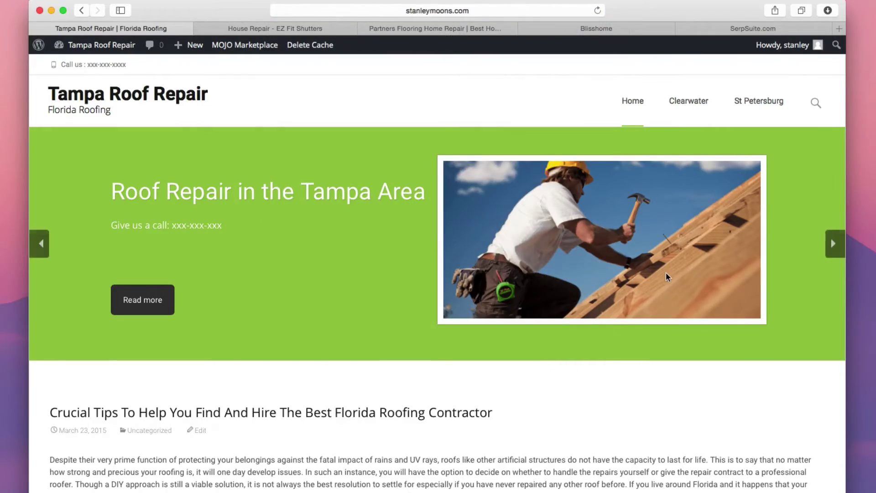
scroll(665, 273, down, 10)
scroll(648, 274, down, 3)
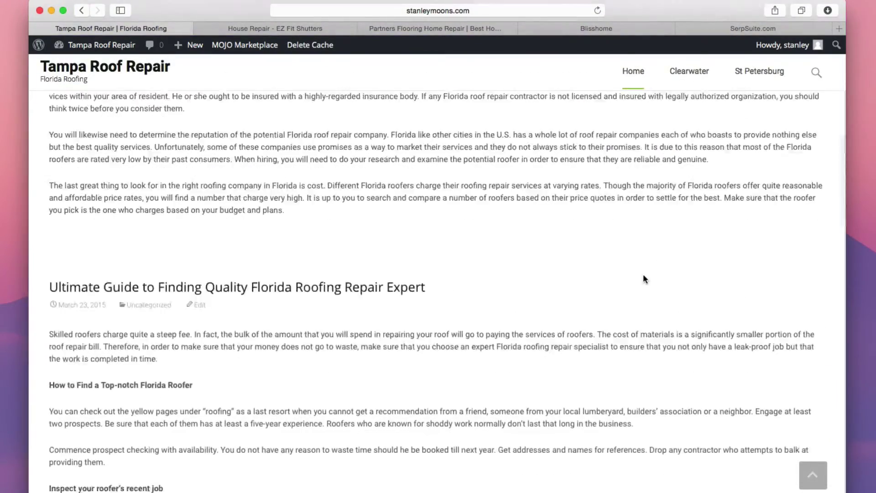
scroll(643, 274, up, 10)
scroll(643, 274, up, 5)
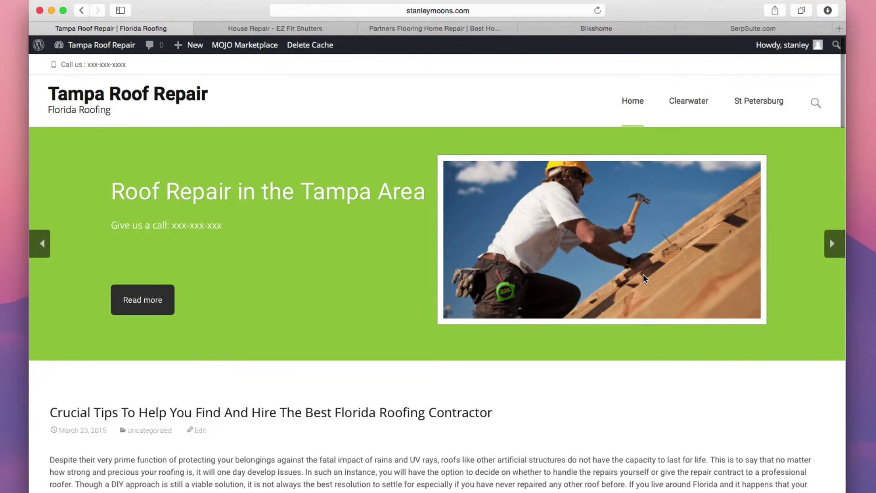
Examine the opening paragraph of the first homepage article and recheck the site's domain name.
scroll(643, 274, down, 2)
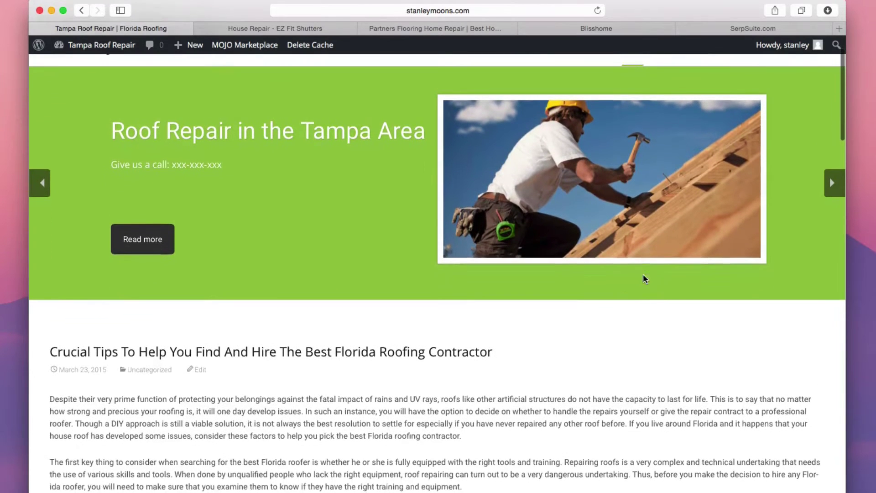
drag(304, 423, 333, 421)
click(367, 358)
scroll(423, 153, up, 3)
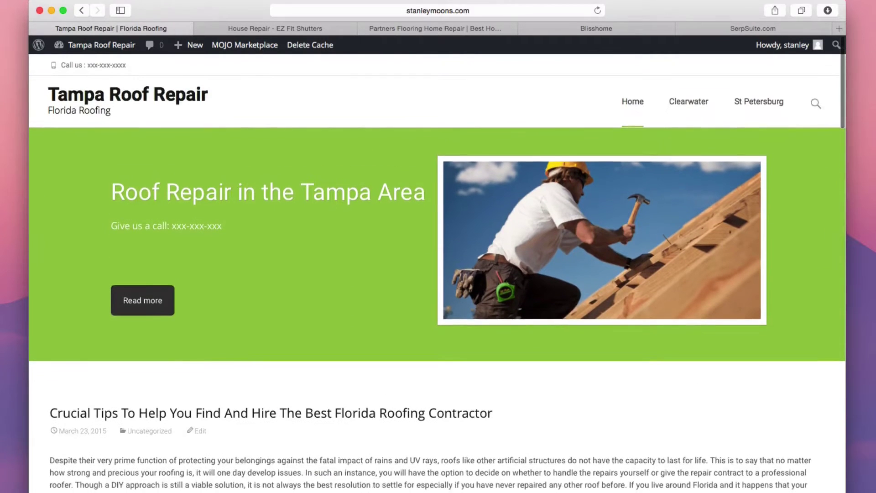
click(468, 10)
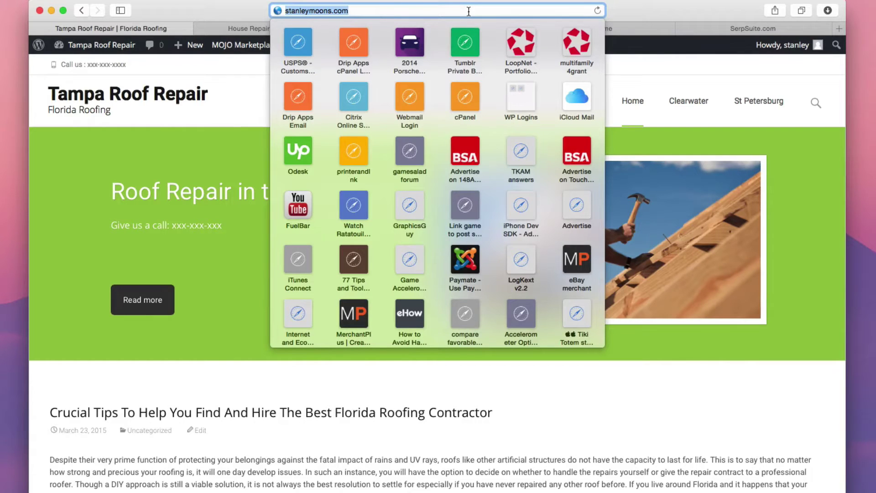
click(238, 82)
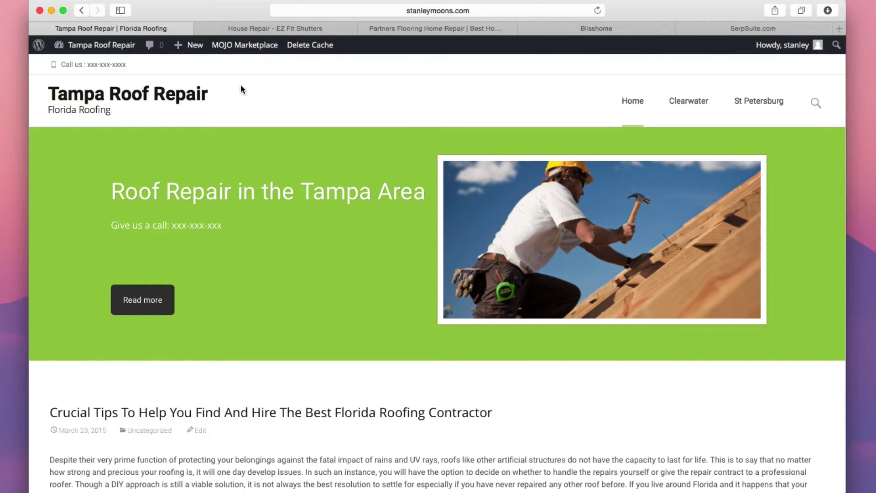
Search the web for "clearwater seo" in a new tab, open clearwaterseo.org and pause its video.
key(super+t)
text(clearwater seo)
key(Return)
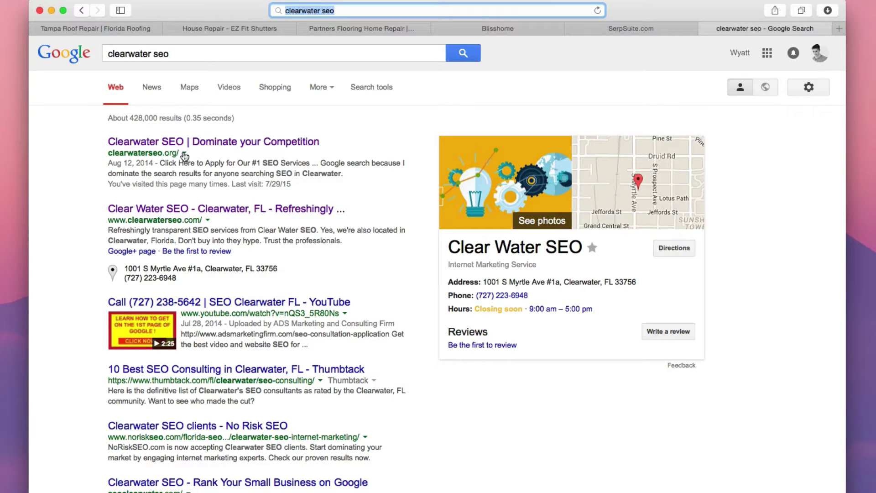
click(155, 141)
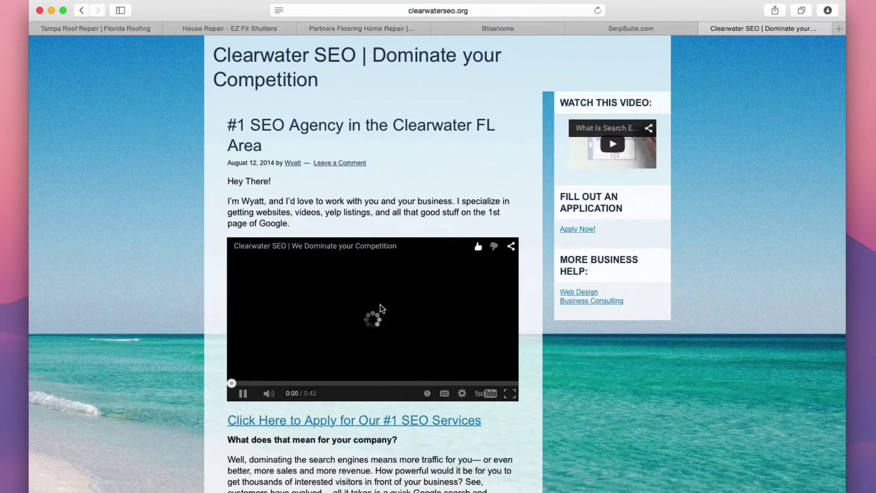
click(380, 305)
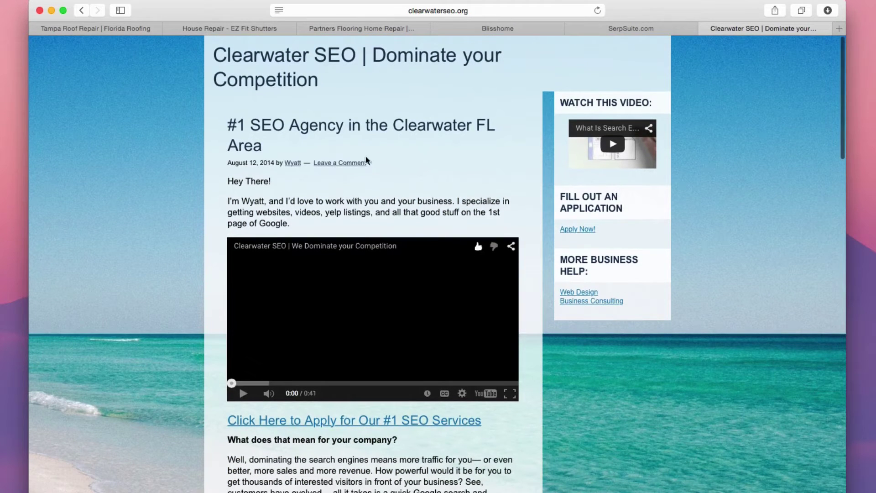
Inspect the domain name of the Clearwater SEO site and close its tab.
click(423, 11)
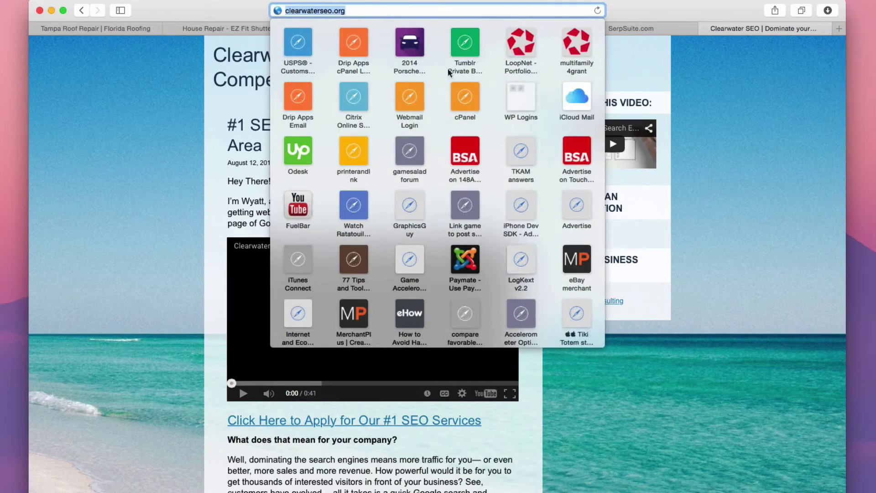
click(681, 346)
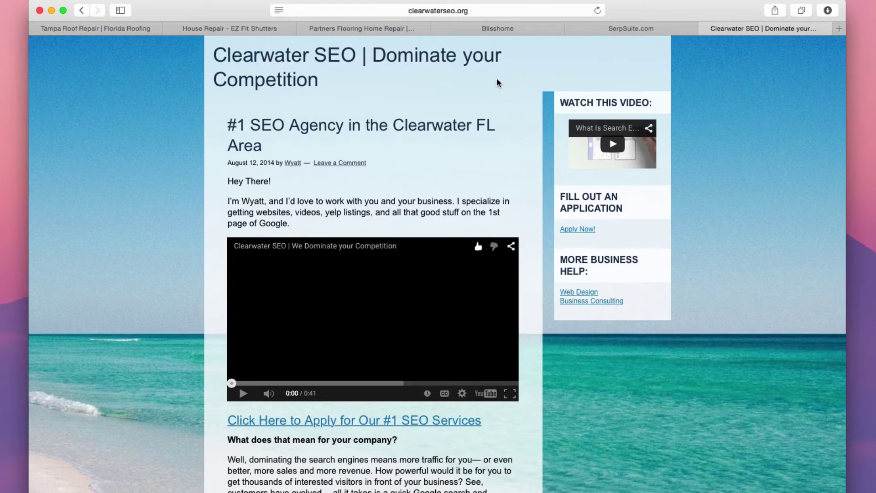
click(705, 29)
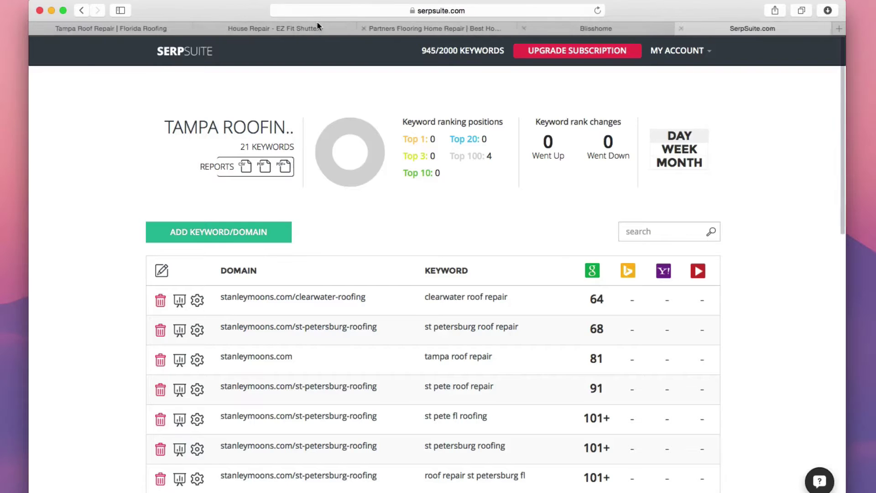
Return to the Tampa Roof Repair homepage and view its header and banner.
click(155, 31)
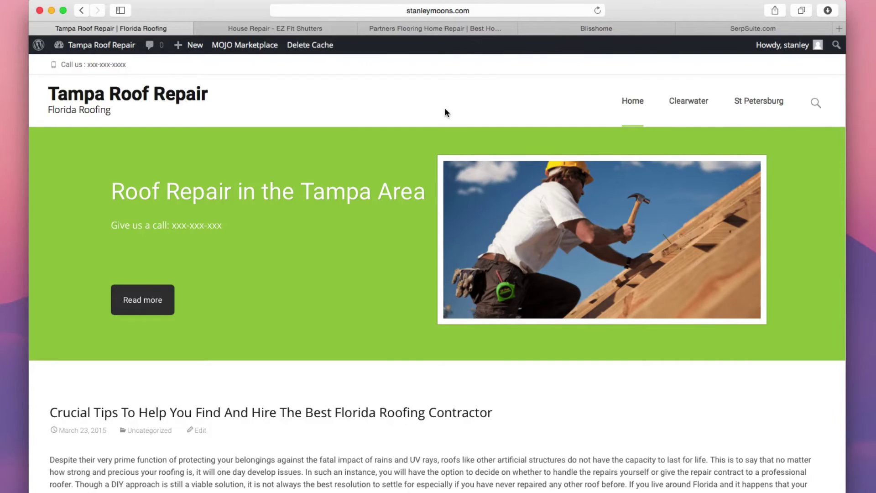
scroll(445, 108, down, 2)
scroll(445, 108, up, 2)
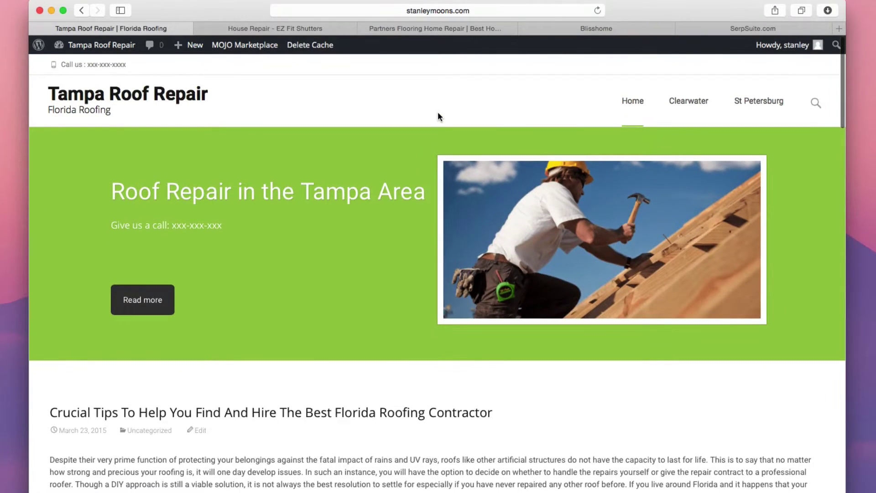
mouse_move(438, 140)
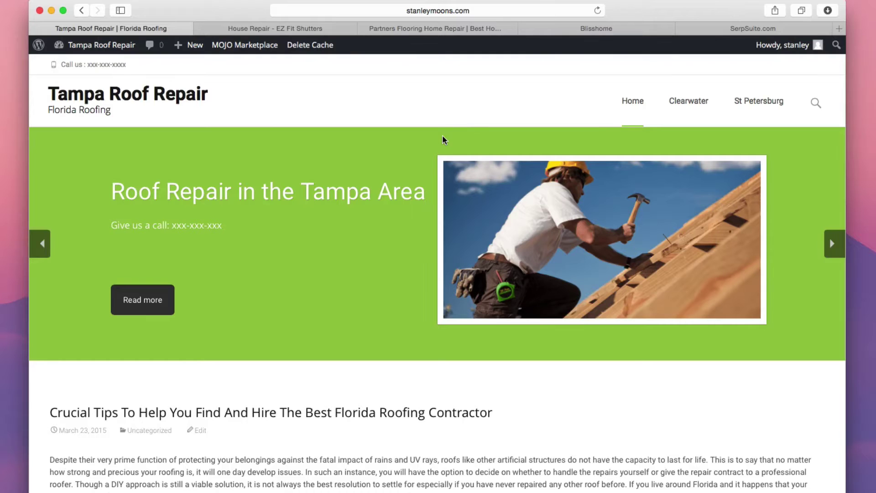
Examine the Google rankings in SerpSuite for the Tampa, St Petersburg and Clearwater roof repair keywords and their tracked pages.
click(736, 30)
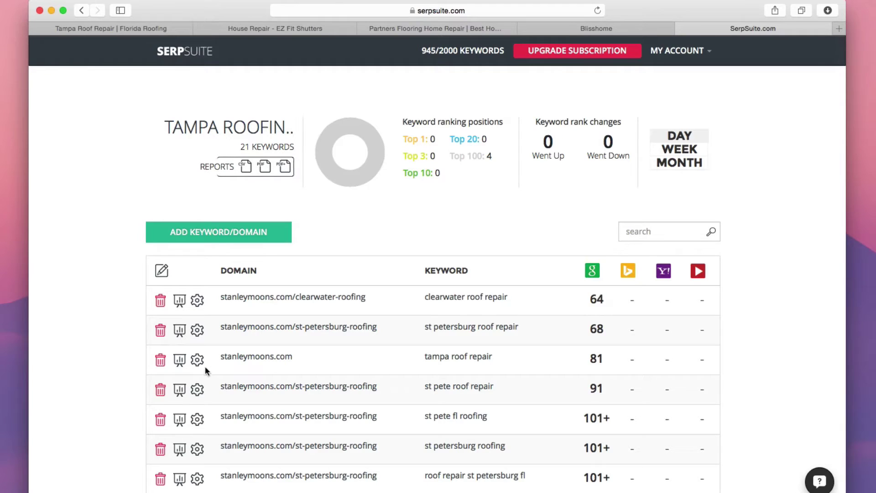
drag(219, 357, 450, 357)
drag(589, 357, 600, 357)
drag(419, 358, 602, 358)
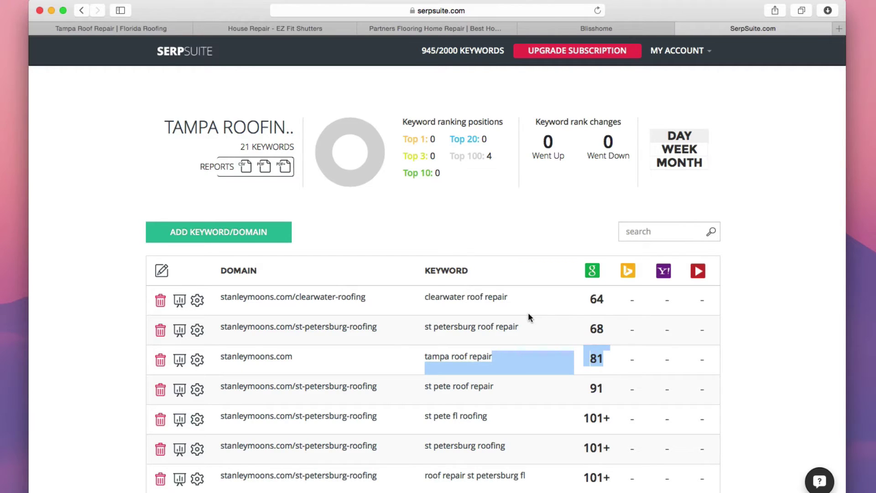
click(222, 327)
drag(222, 327, 383, 329)
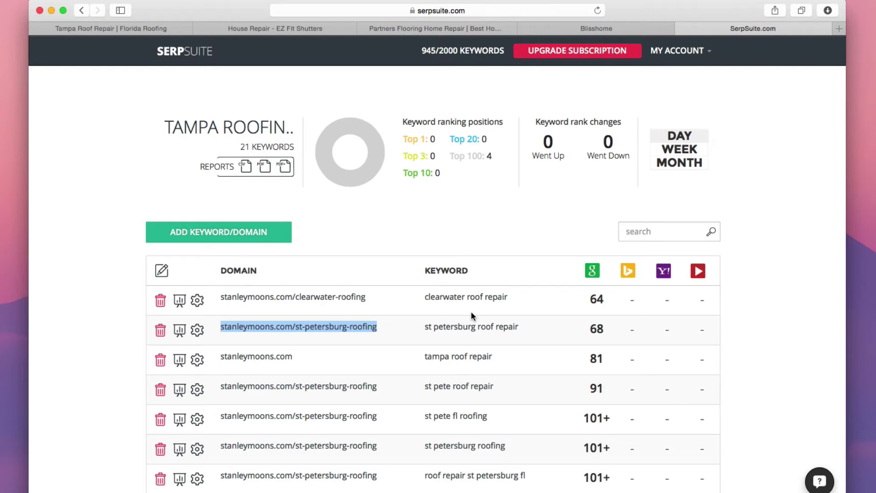
drag(588, 300, 606, 297)
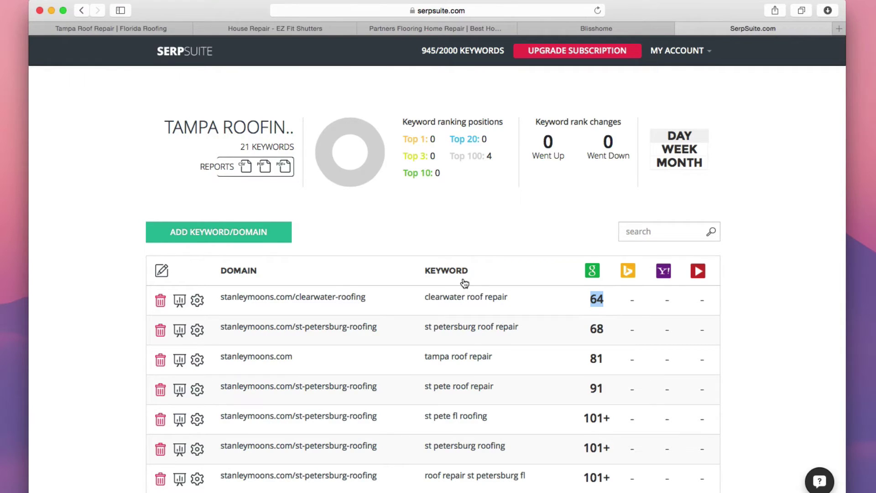
Switch from the rankings back to the Tampa Roof Repair homepage and look it over.
click(155, 29)
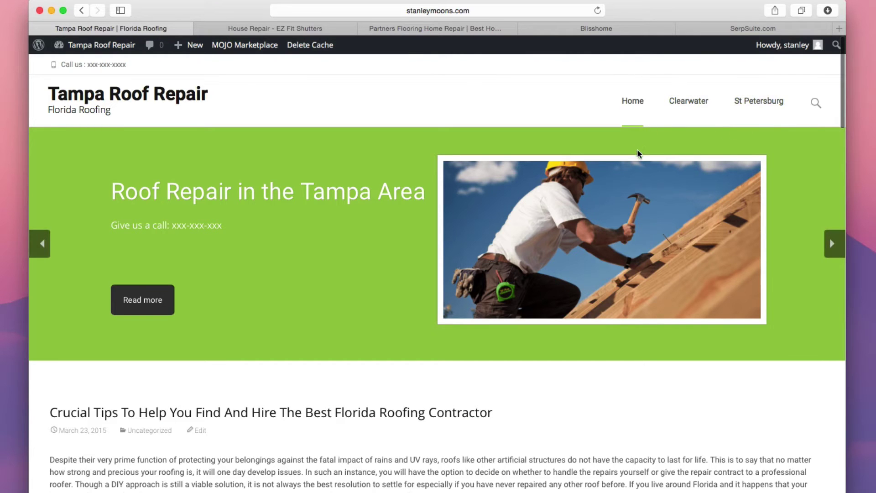
scroll(638, 165, down, 1)
scroll(632, 162, up, 2)
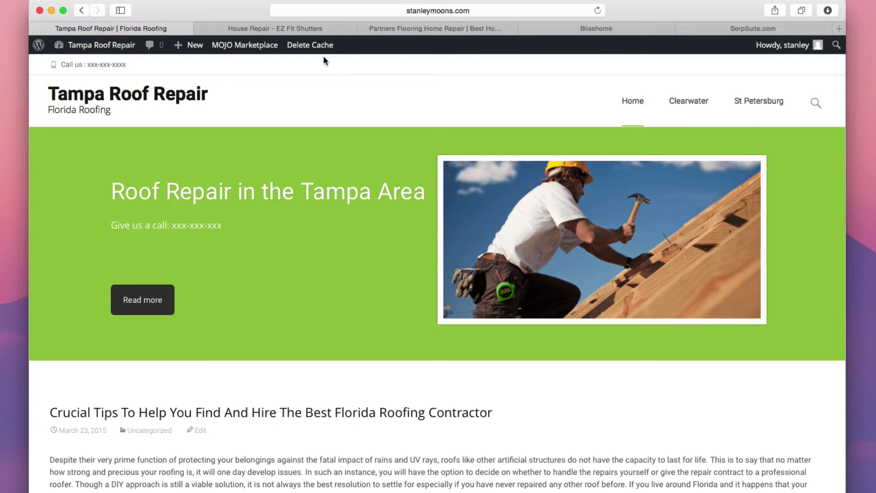
View the House Repair page on EZ Fit Shutters and inspect the domain in its full web address.
click(301, 30)
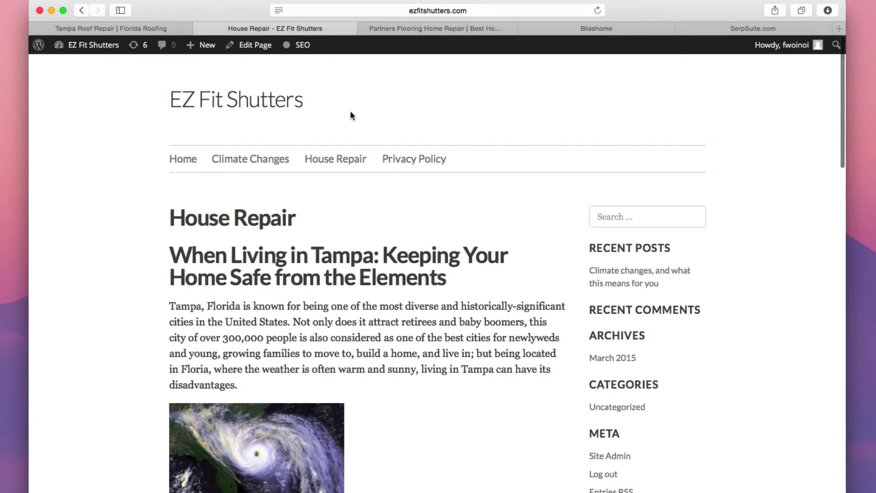
scroll(352, 112, down, 1)
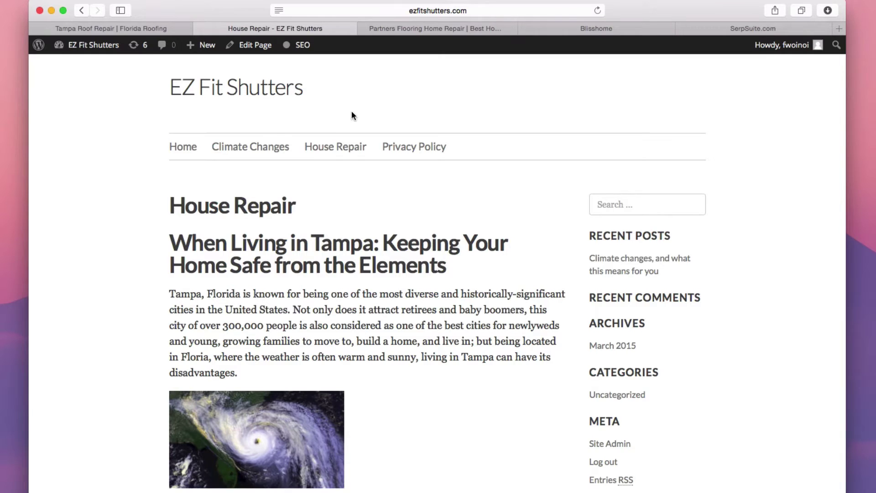
scroll(388, 123, up, 1)
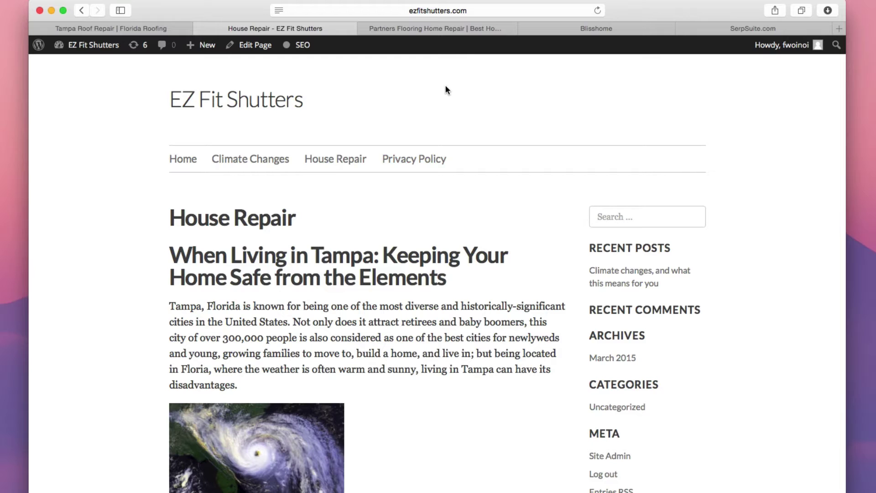
click(418, 10)
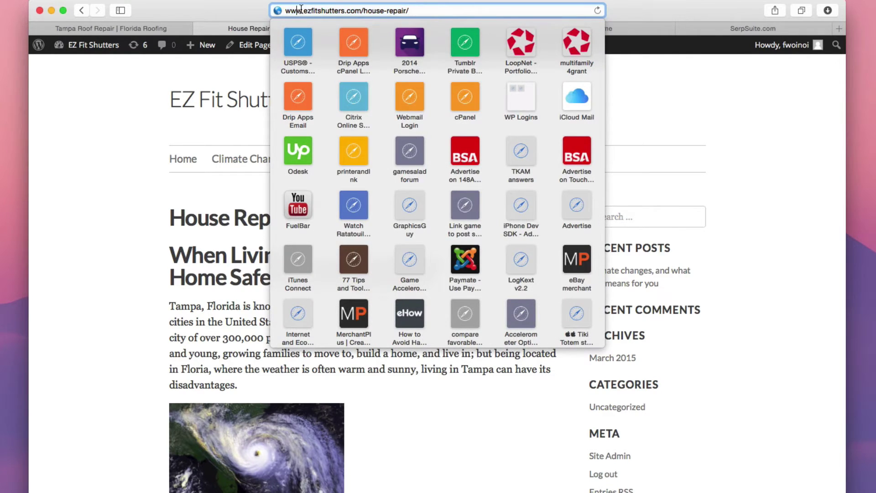
drag(303, 10, 354, 10)
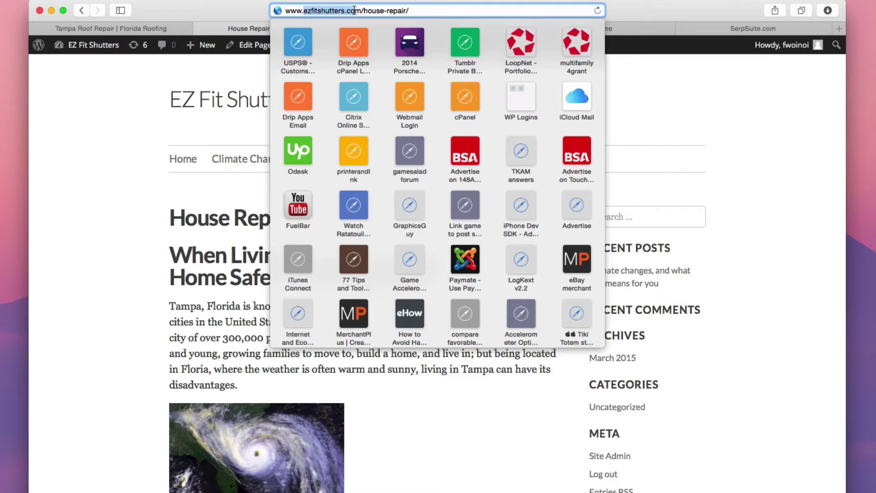
click(161, 180)
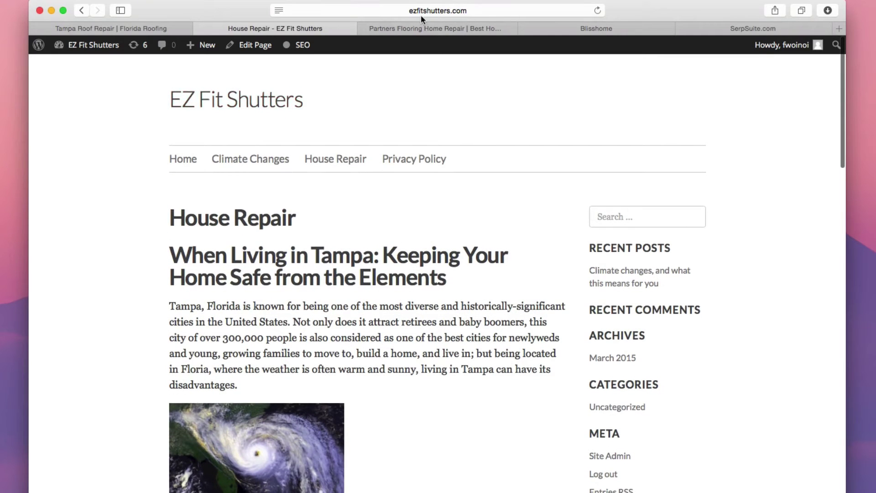
scroll(395, 74, down, 1)
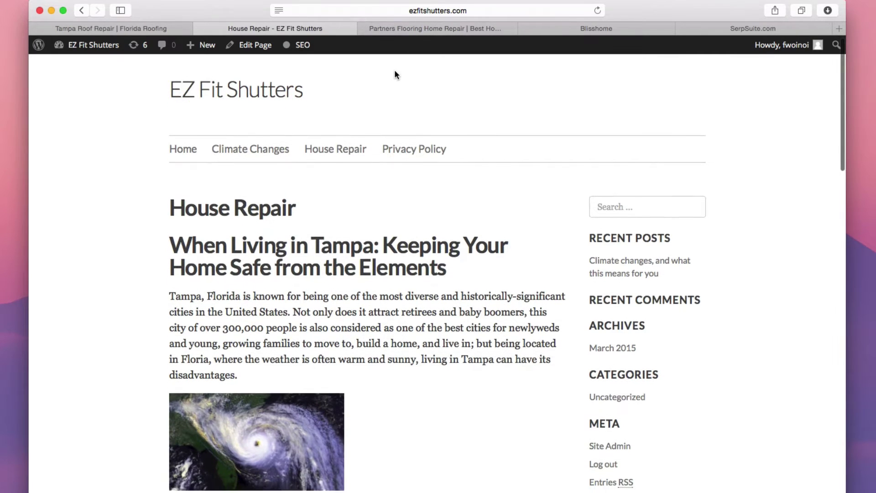
scroll(395, 74, up, 1)
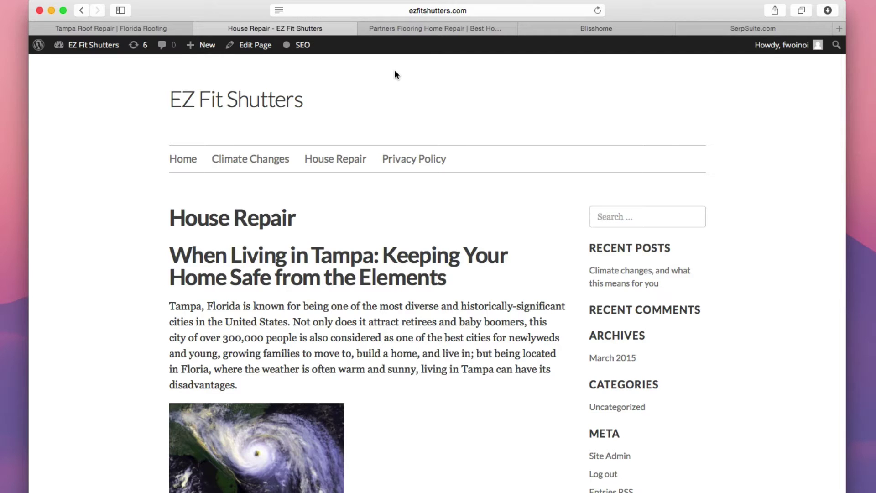
Compare the Tampa Roof Repair homepage with the Tampa-related article heading on the EZ Fit Shutters House Repair page.
click(171, 28)
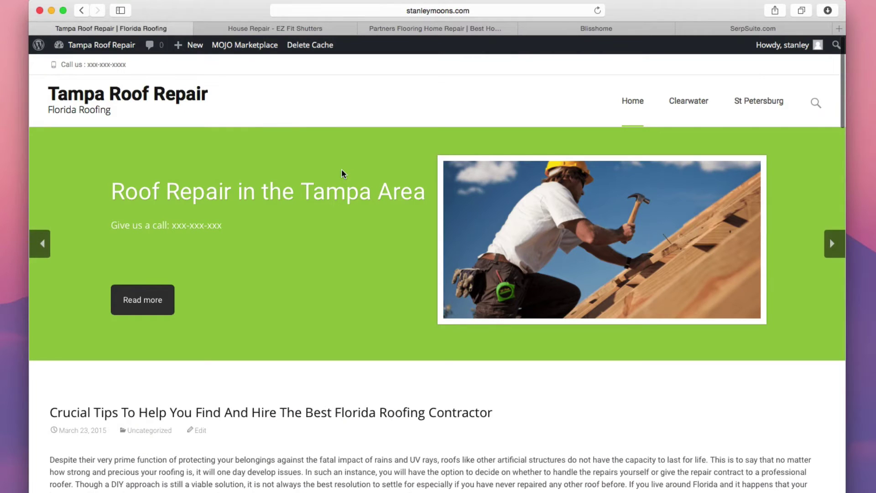
scroll(256, 131, down, 1)
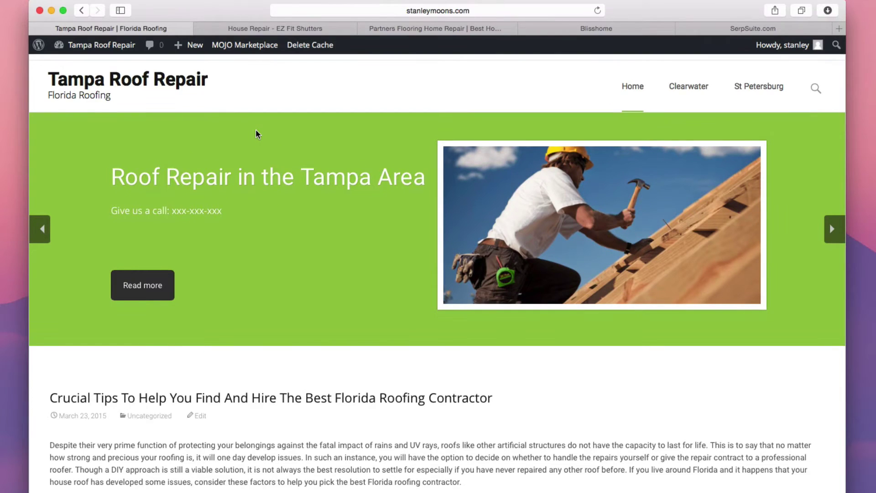
click(282, 27)
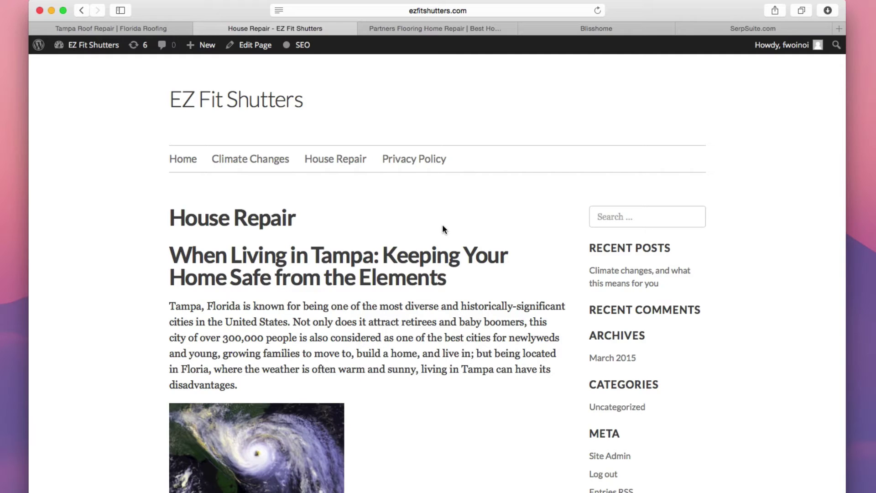
drag(447, 278, 235, 249)
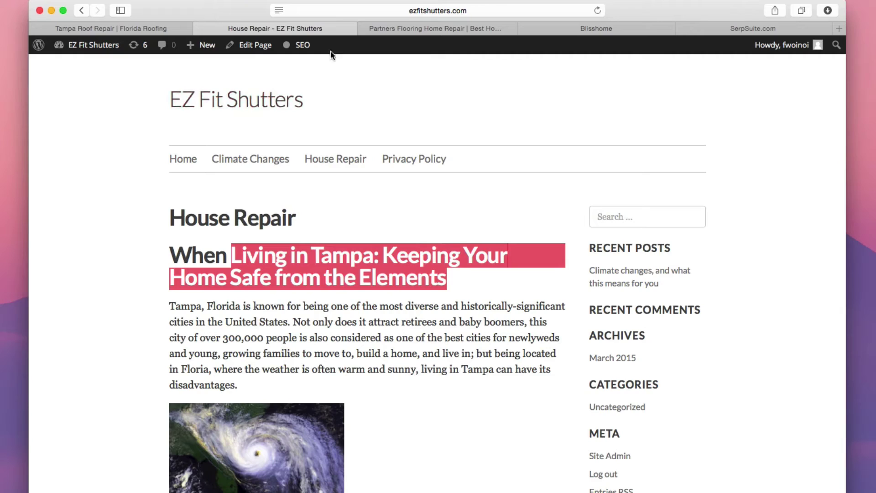
Clear the heading selection and skim the whole Tampa home safety article on the House Repair page.
click(342, 105)
scroll(341, 137, down, 10)
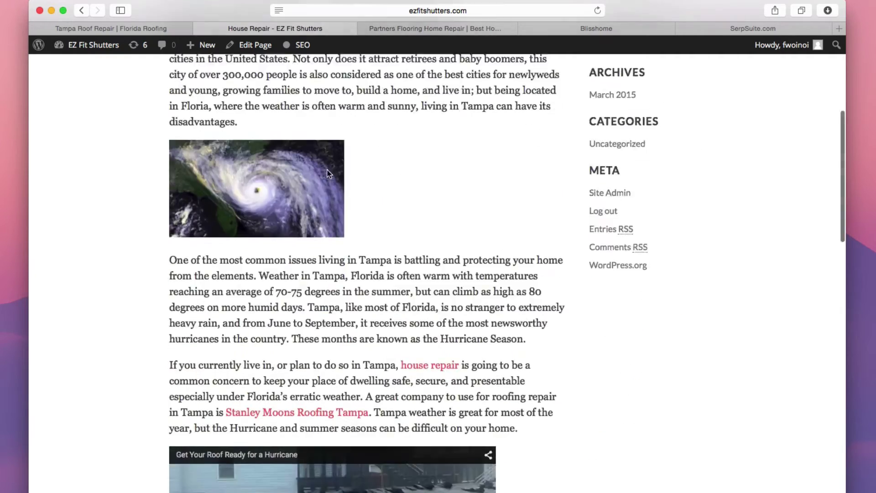
scroll(342, 159, down, 10)
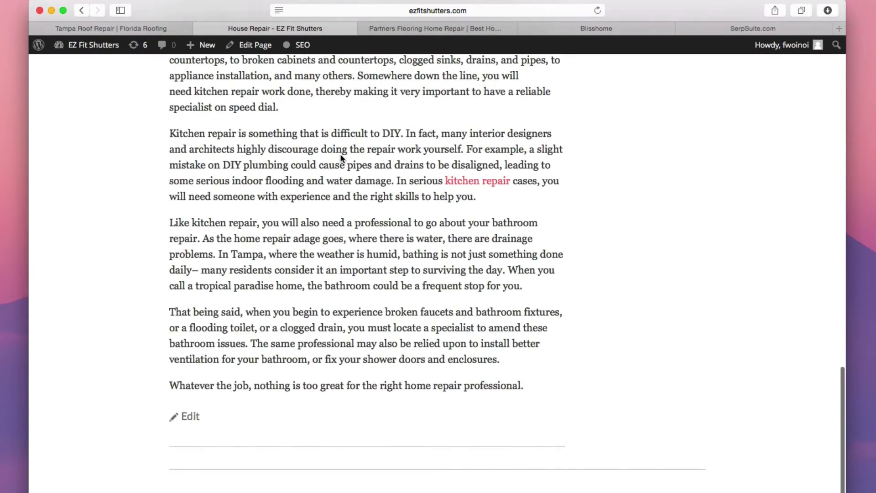
scroll(342, 158, up, 20)
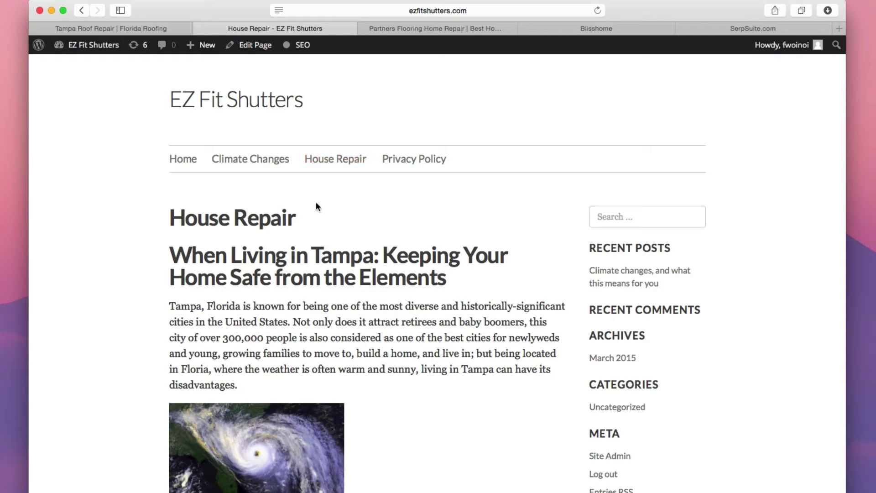
scroll(315, 200, down, 10)
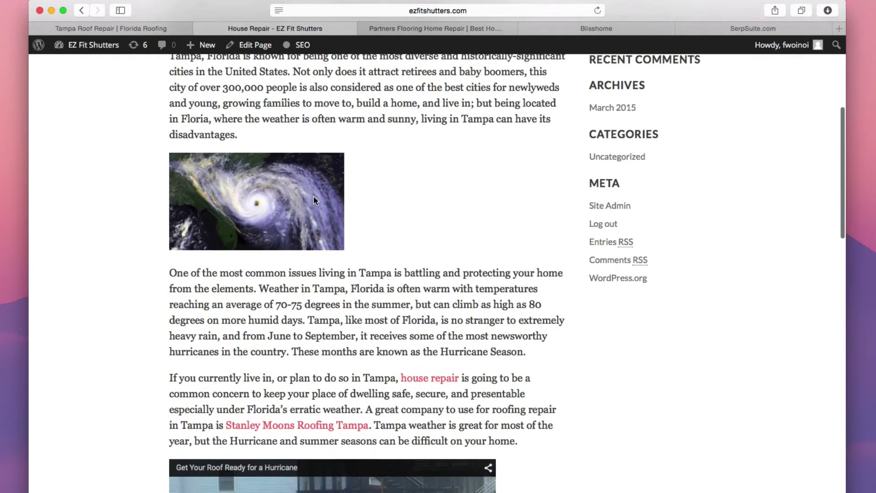
scroll(314, 200, up, 10)
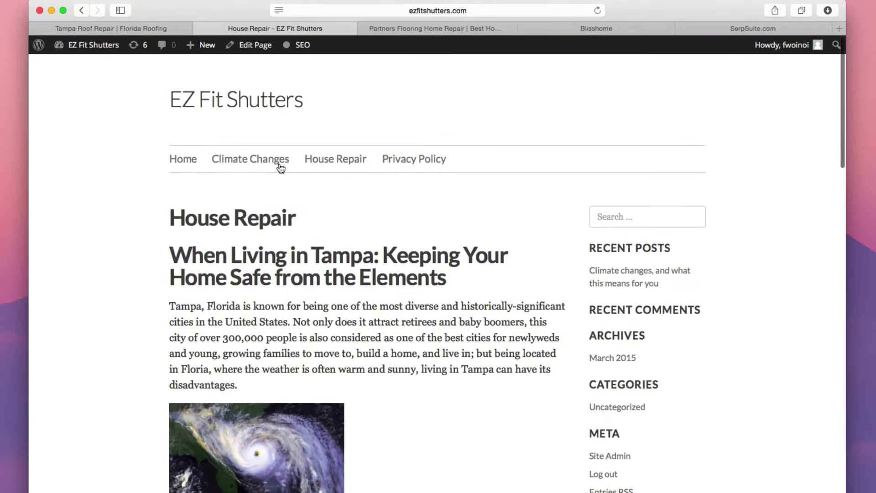
Reload the House Repair page and examine the article's images, in-text links and embedded hurricane video.
click(343, 160)
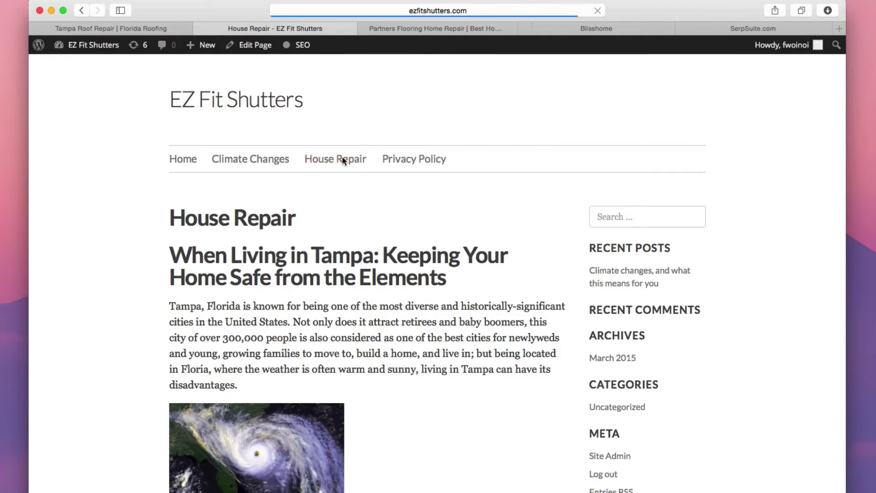
scroll(383, 118, down, 10)
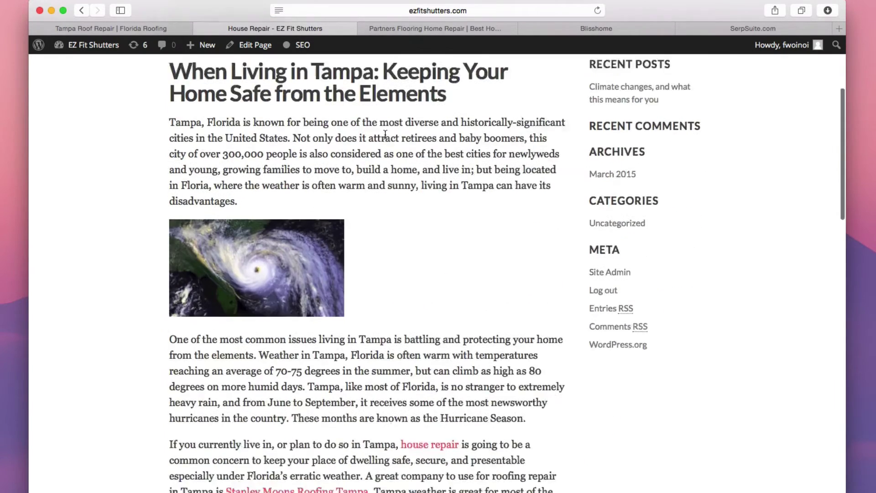
scroll(385, 137, down, 2)
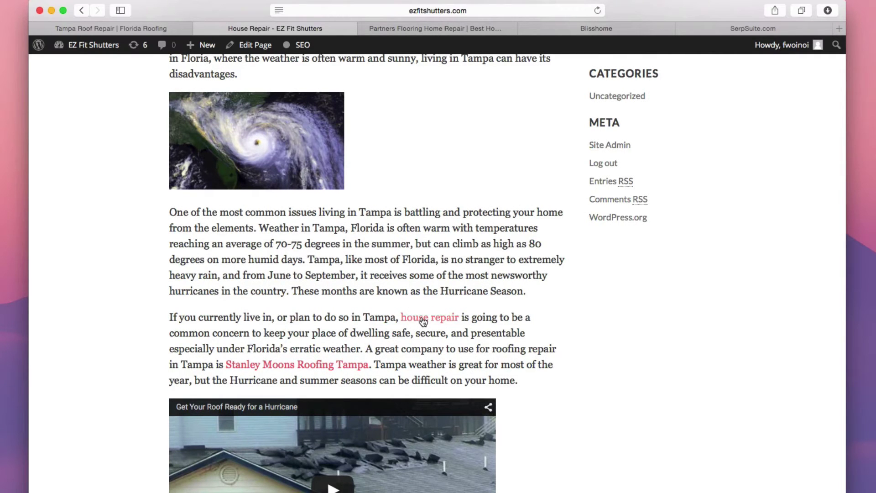
scroll(379, 338, down, 8)
scroll(333, 351, up, 5)
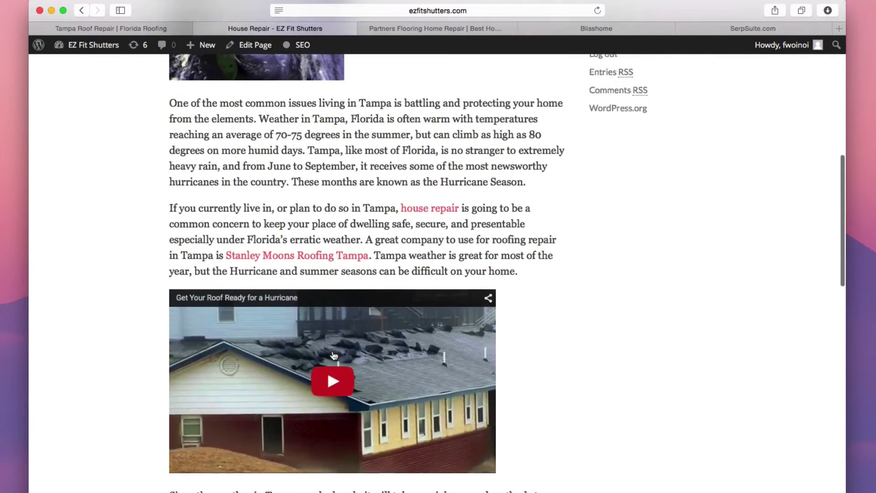
scroll(334, 356, up, 2)
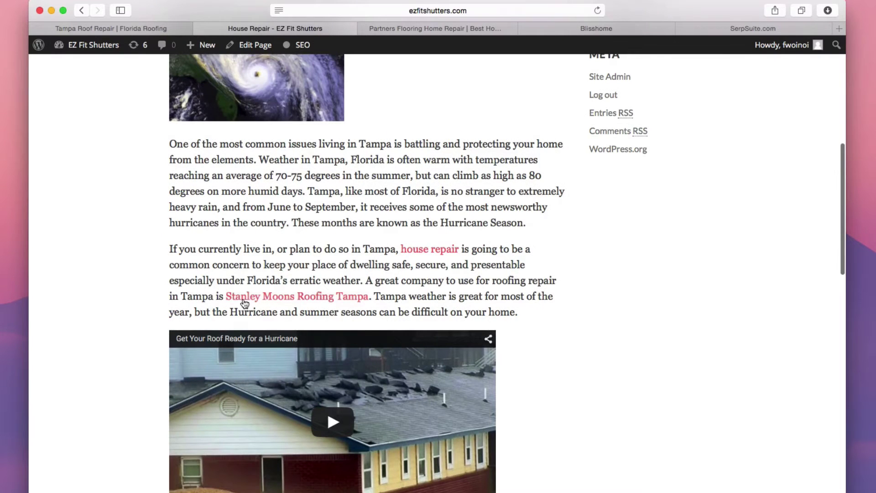
Check the destination of the "Stanley Moons Roofing Tampa" link in a separate tab and close that tab.
right_click(301, 300)
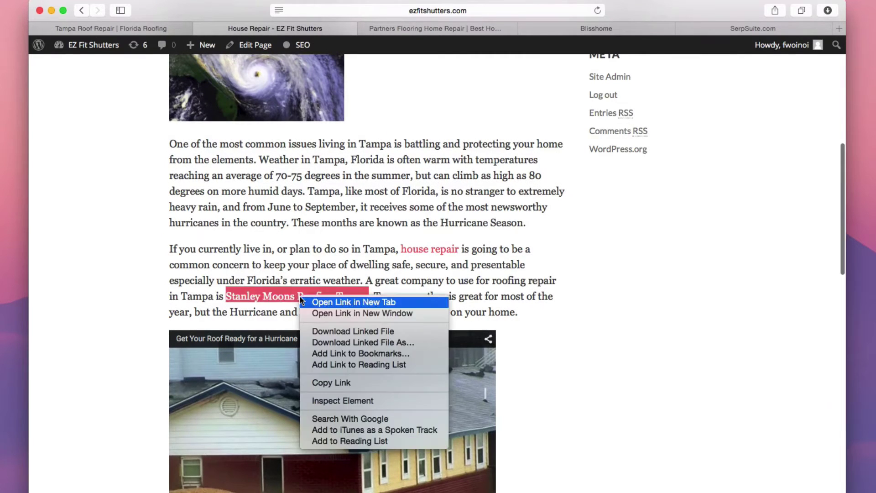
click(312, 280)
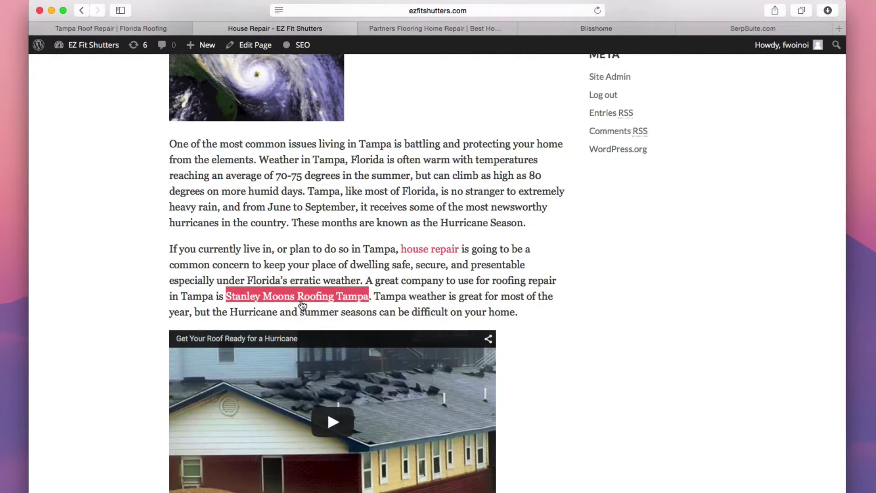
right_click(345, 297)
click(347, 299)
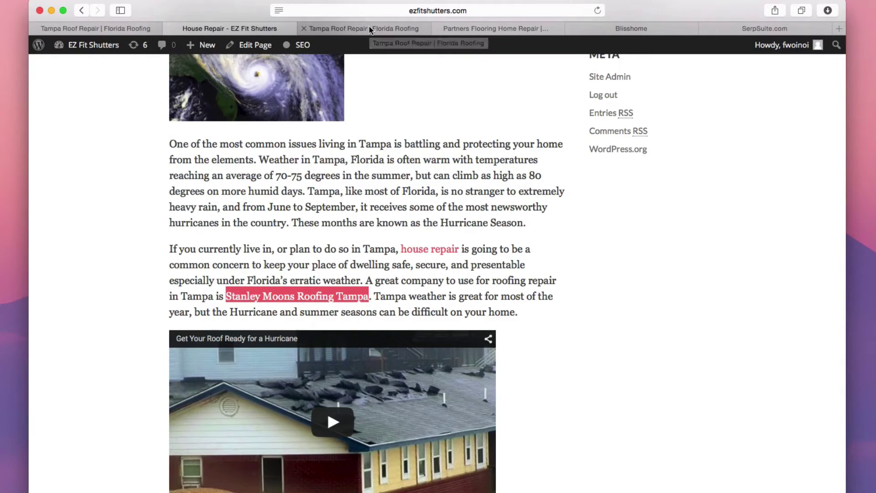
click(370, 29)
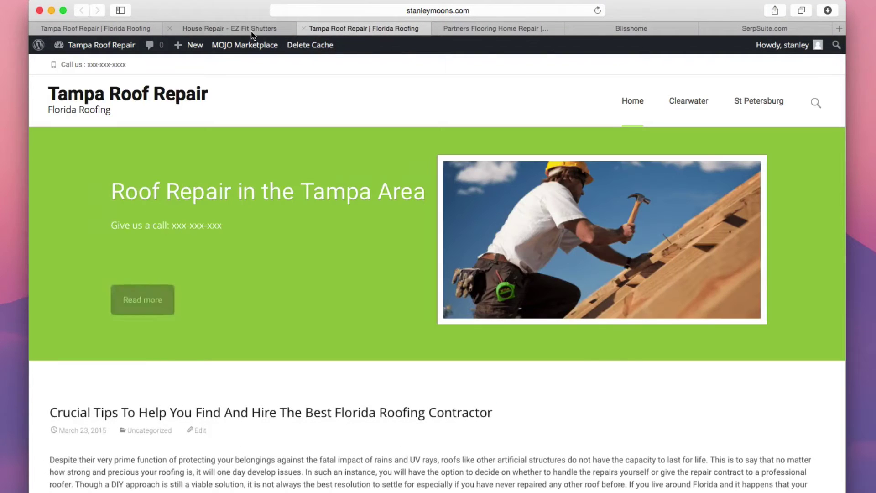
click(253, 29)
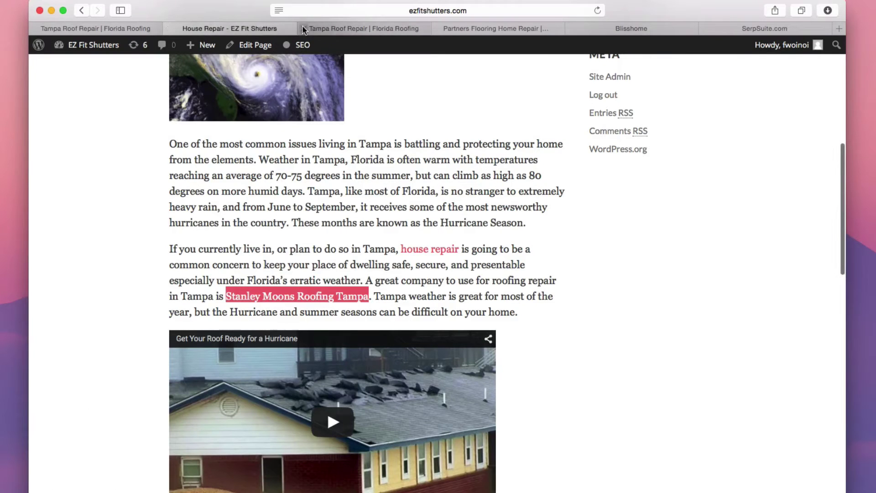
click(302, 28)
Check the destination of the article's "house repair" link in a separate tab and close that tab.
right_click(419, 253)
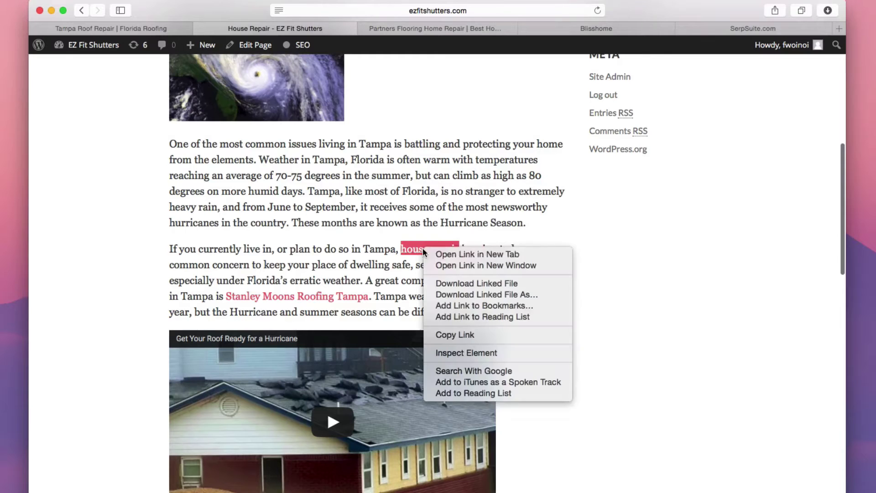
click(452, 252)
click(345, 29)
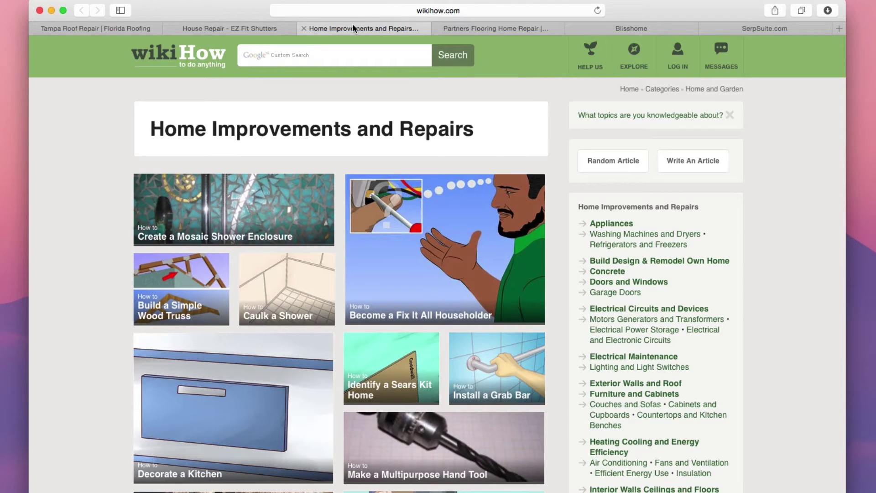
click(305, 29)
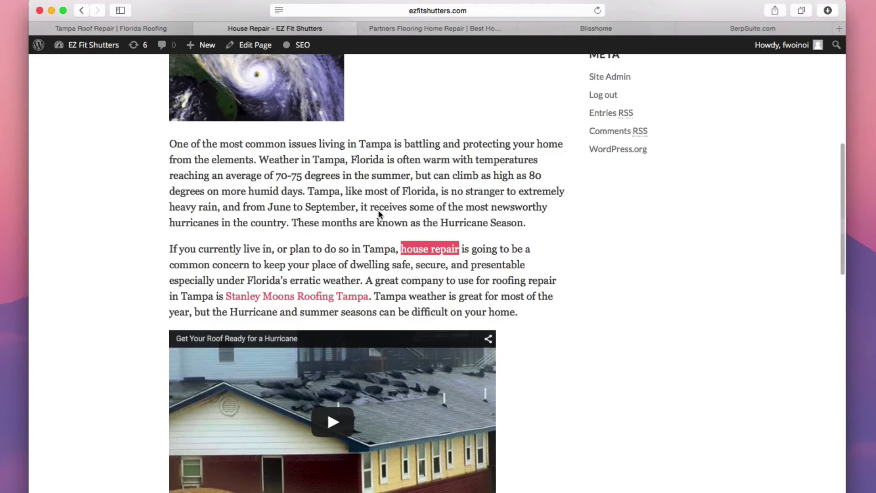
Open the article's "kitchen repair" link in a separate tab, look over the linked page and close it.
scroll(415, 232, up, 10)
scroll(342, 235, down, 13)
scroll(376, 252, down, 10)
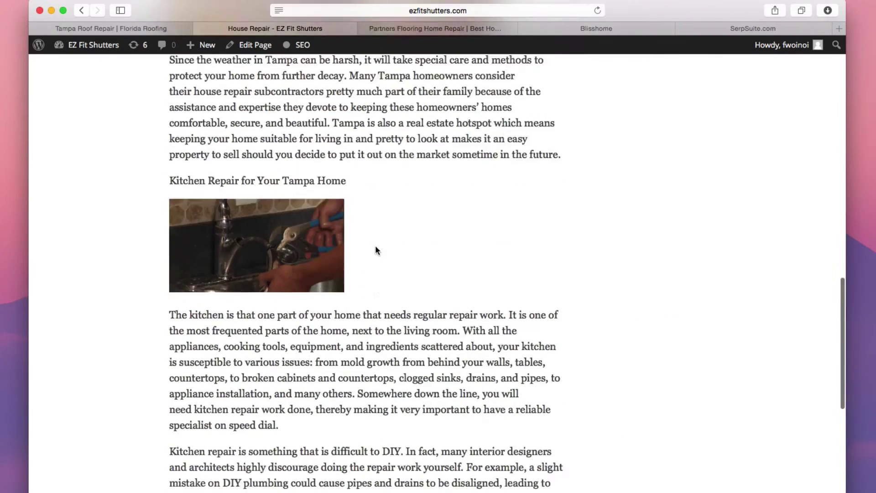
right_click(447, 221)
click(480, 231)
click(343, 29)
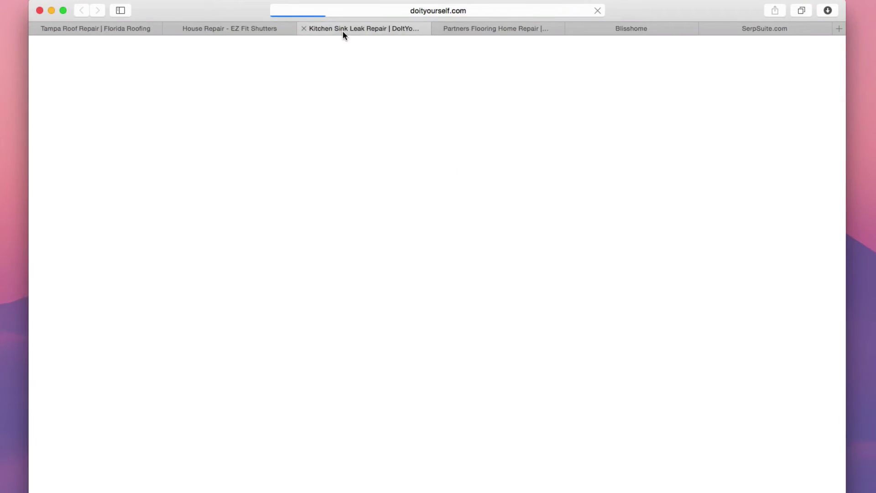
mouse_move(343, 53)
scroll(466, 283, down, 10)
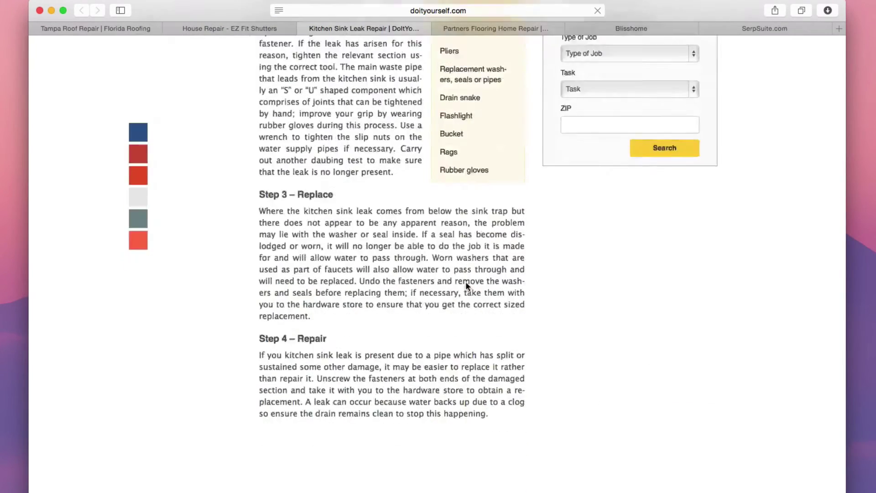
scroll(446, 297, up, 10)
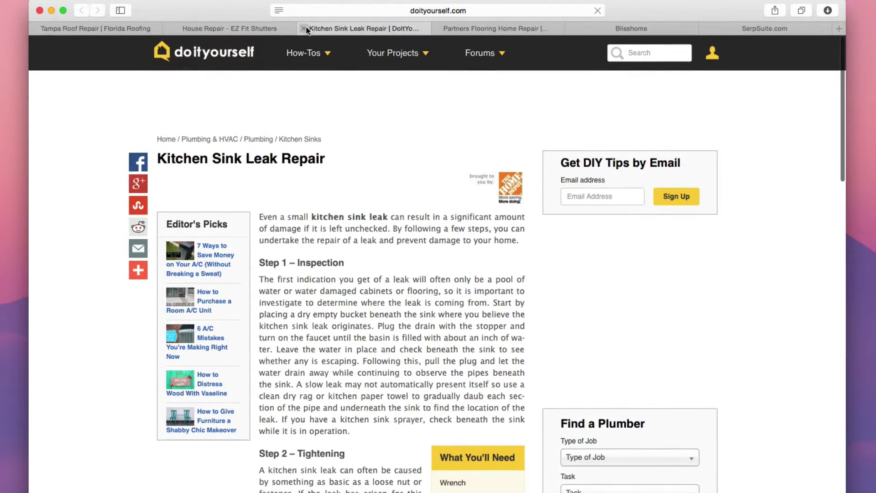
click(305, 28)
Review the House Repair article once more from its heading through the kitchen section and back to the roofing link.
scroll(433, 160, up, 5)
scroll(436, 155, up, 10)
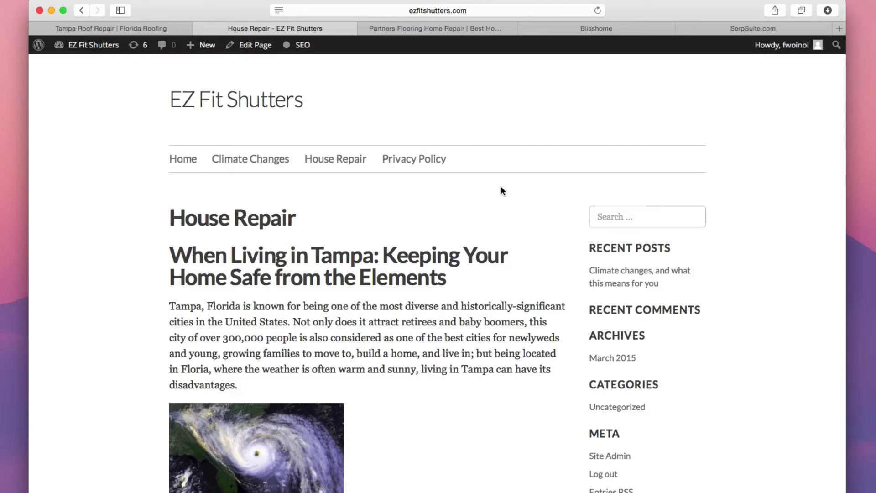
scroll(463, 120, down, 3)
scroll(466, 119, down, 15)
scroll(370, 294, down, 5)
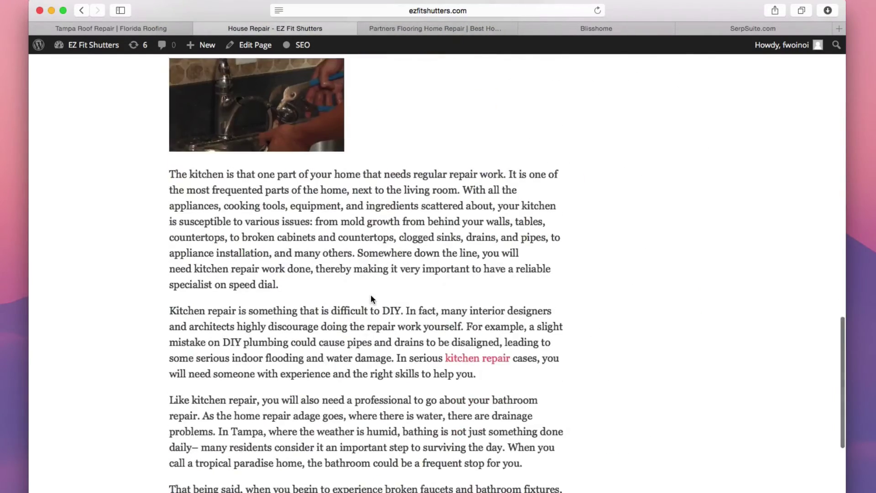
scroll(370, 295, up, 15)
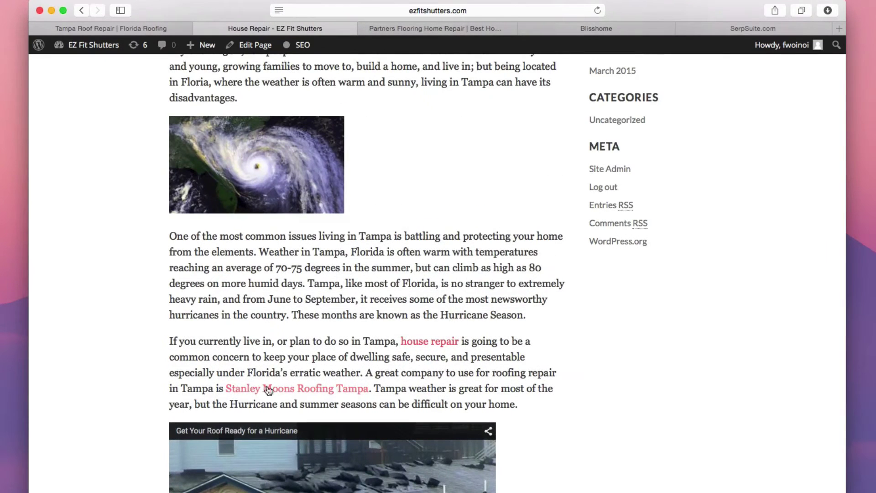
Inspect the roofing link's anchor text, highlighting the "Stanley Moons" and "Roofing Tampa" parts separately.
drag(215, 389, 372, 392)
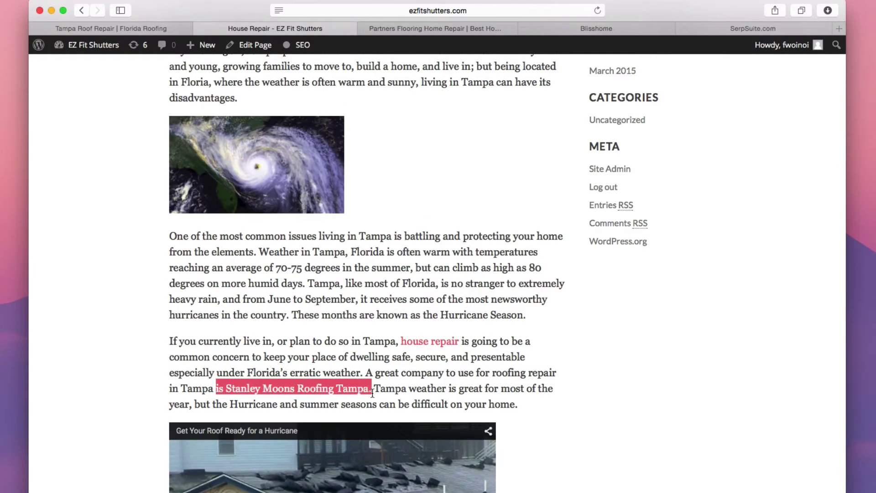
click(282, 404)
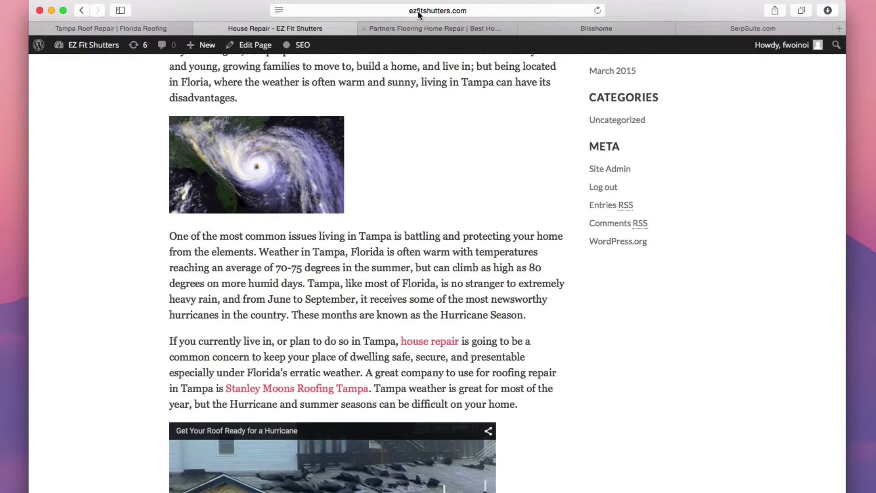
click(296, 11)
click(189, 347)
drag(226, 389, 294, 389)
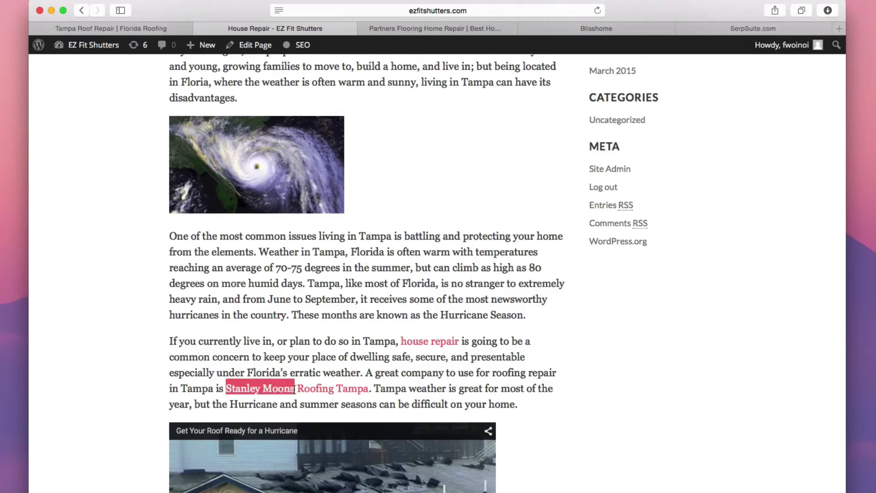
drag(369, 388, 298, 386)
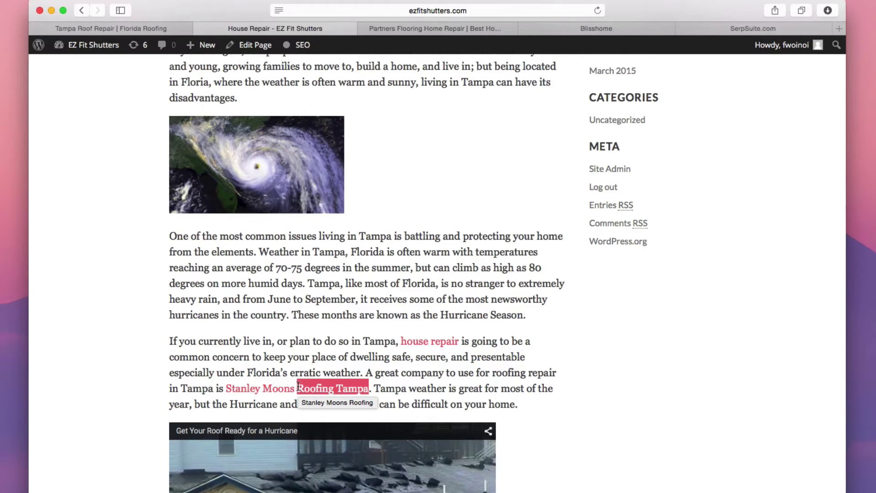
Switch to the Partners Flooring Home Repair site and look through its Kitchen Repair page.
click(431, 30)
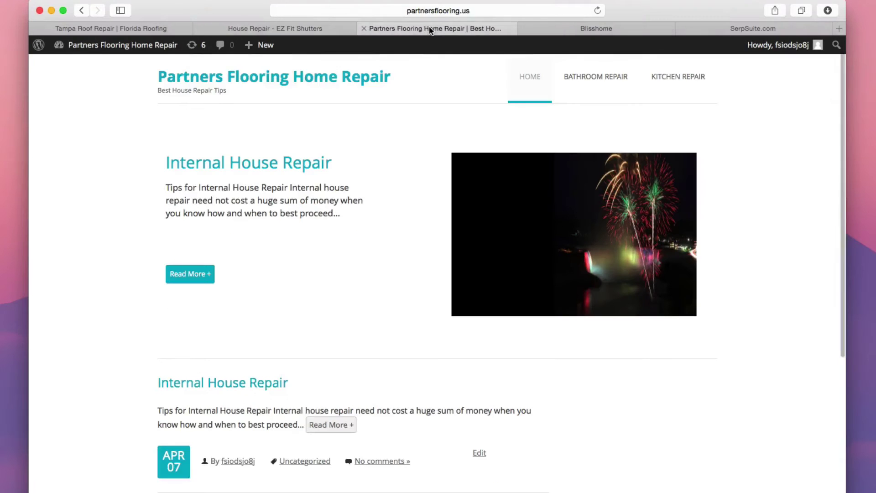
scroll(340, 62, up, 1)
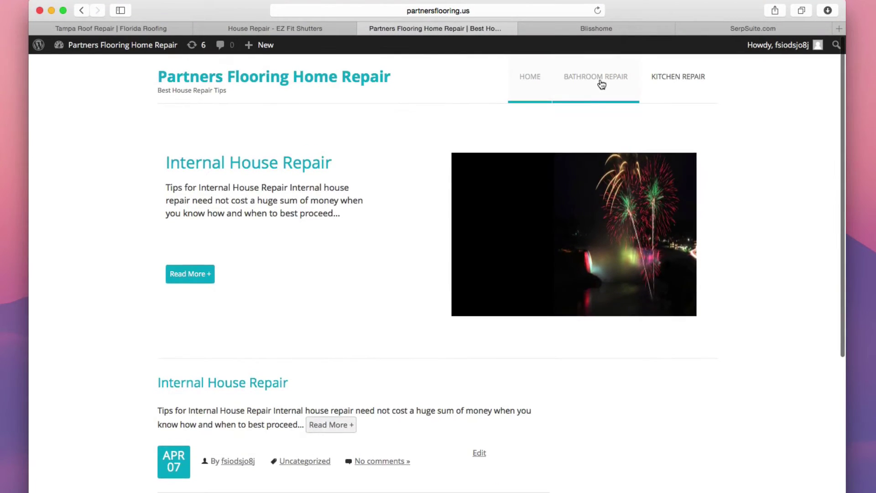
click(646, 77)
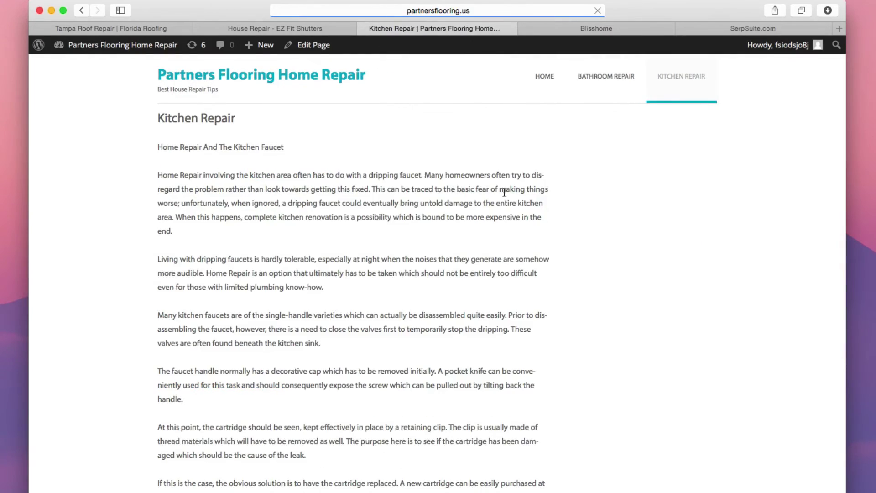
scroll(504, 196, down, 15)
scroll(504, 196, up, 15)
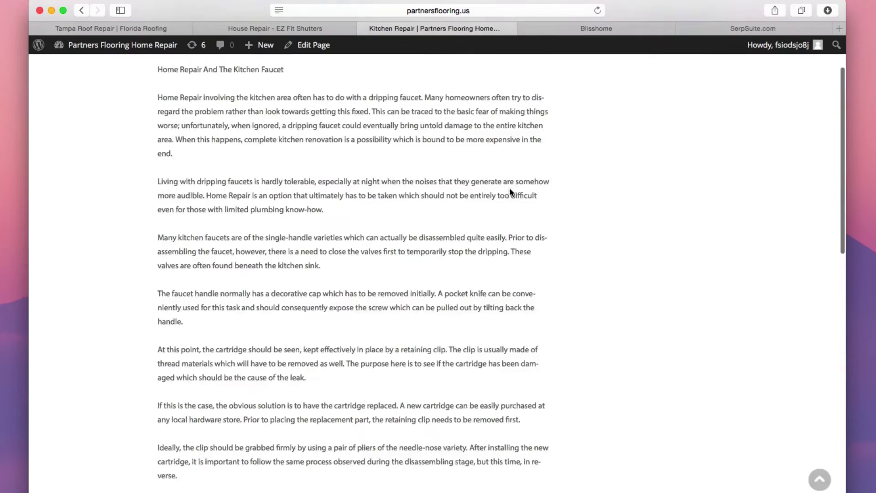
scroll(612, 143, down, 1)
View the Bathroom Repair page on Partners Flooring and examine the article down to its closing link.
click(606, 78)
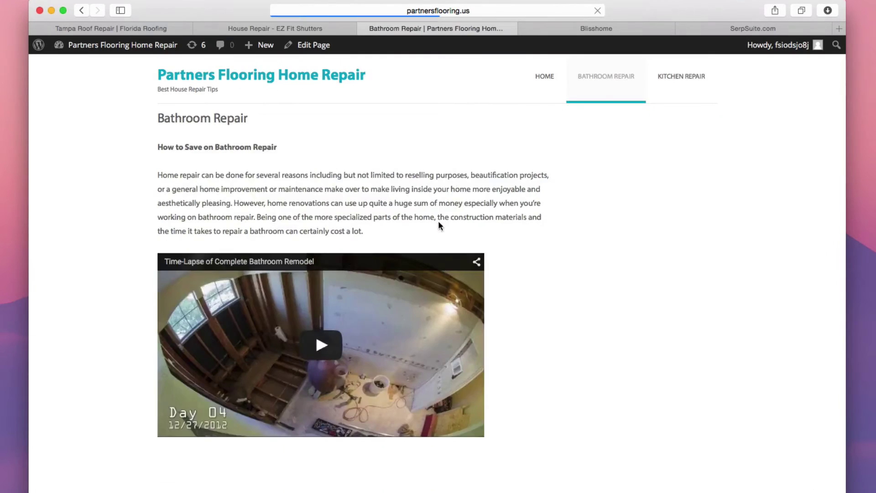
scroll(440, 226, down, 8)
scroll(440, 226, down, 8)
scroll(440, 226, up, 3)
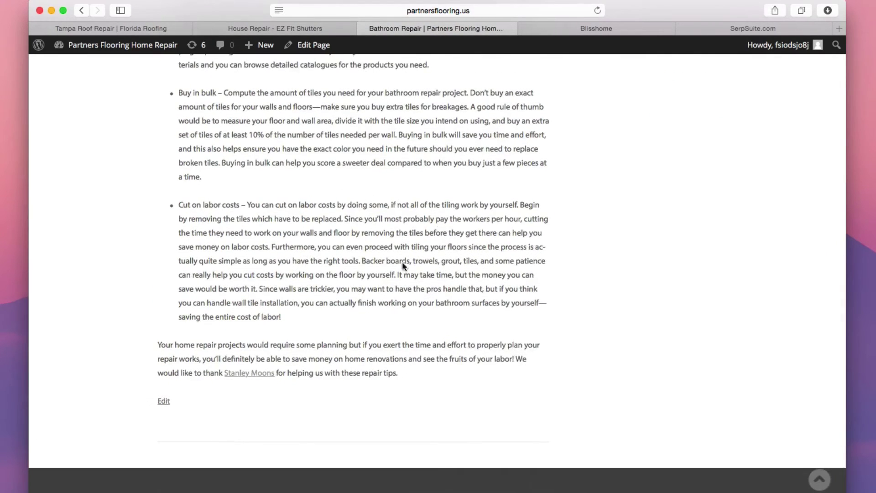
Highlight the closing link in the Bathroom Repair article and open its target in a new tab to check it, closing that tab again.
drag(276, 374, 224, 373)
click(309, 371)
scroll(254, 379, up, 1)
right_click(254, 381)
click(432, 139)
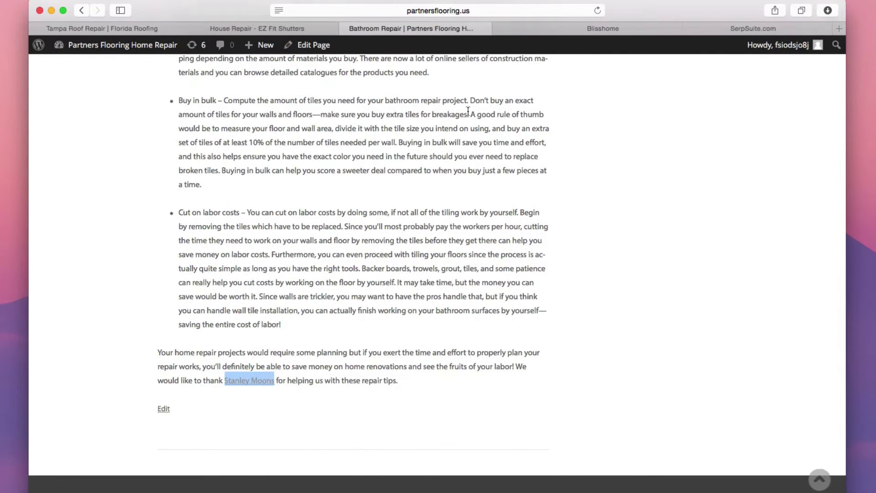
click(489, 28)
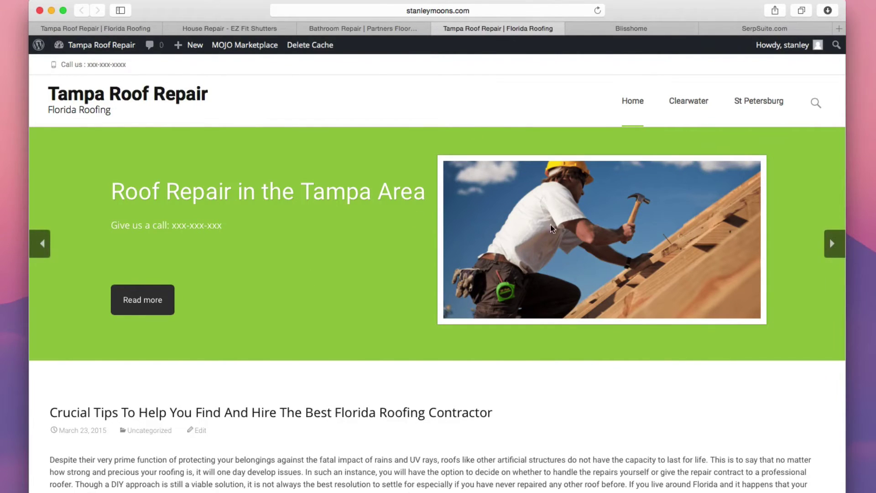
click(439, 29)
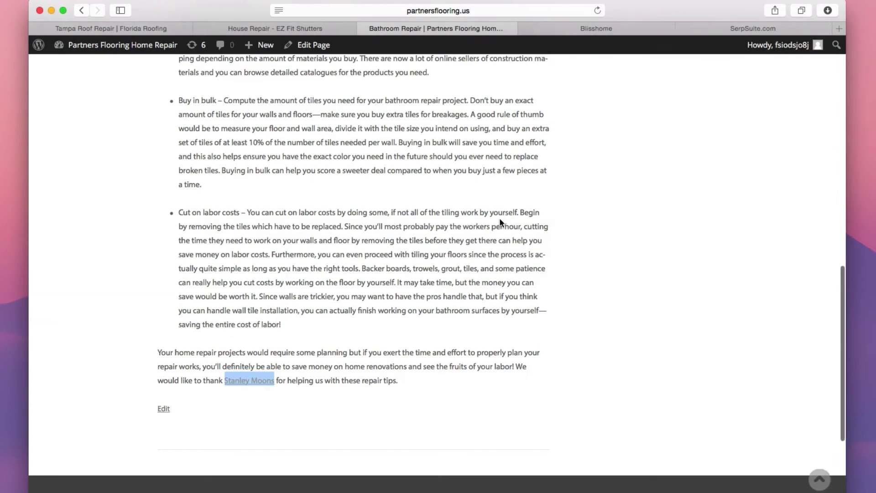
Look over the Partners Flooring home page and revisit the start of the EZ Fit Shutters House Repair page.
scroll(501, 222, up, 1)
scroll(500, 223, up, 15)
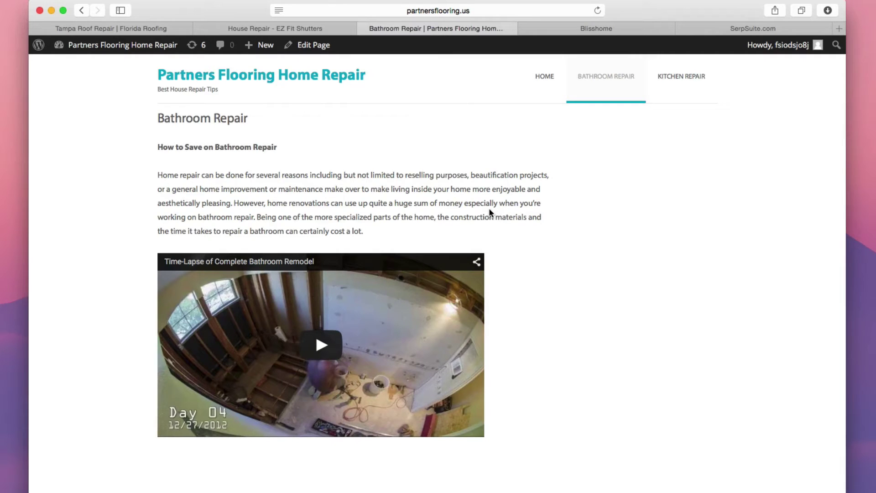
click(349, 75)
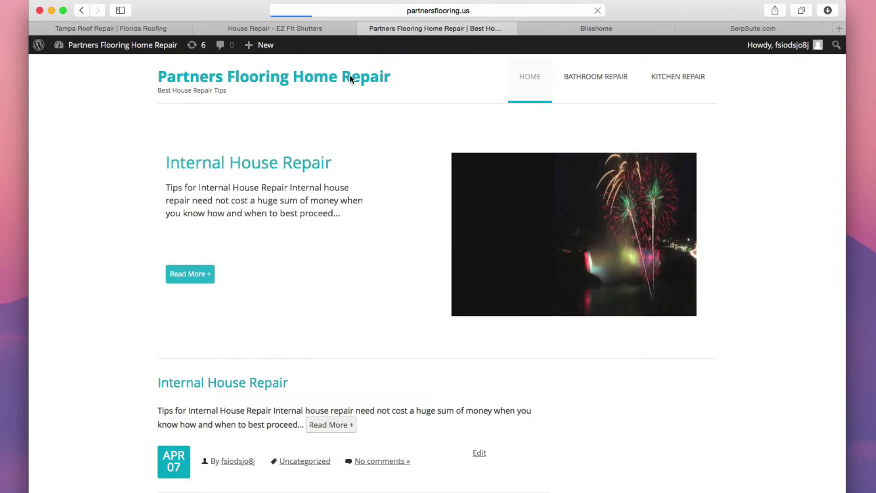
scroll(410, 158, down, 5)
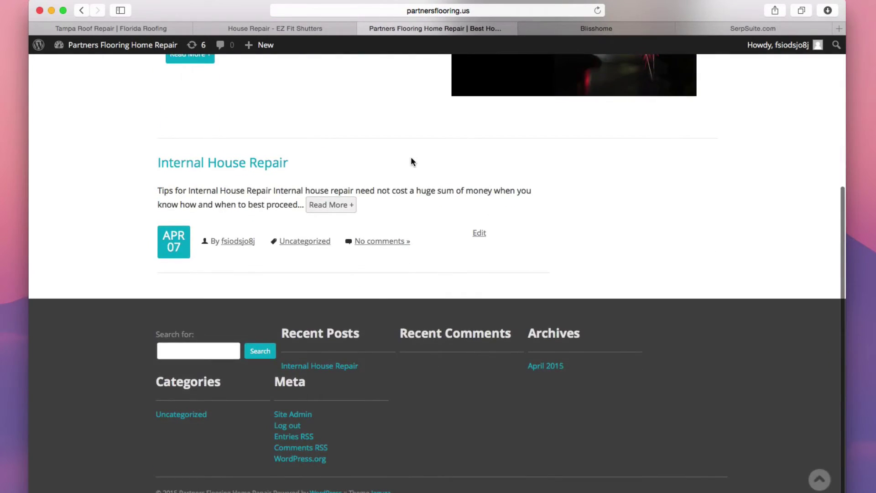
scroll(411, 159, up, 5)
click(595, 76)
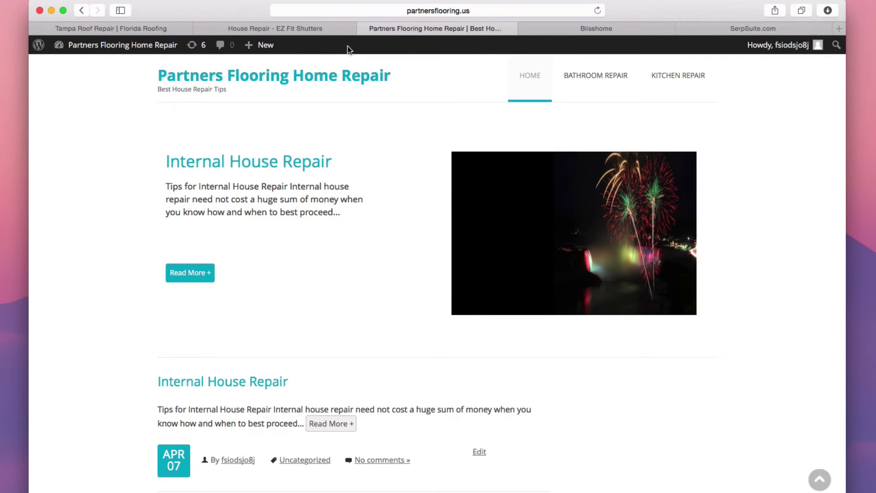
click(337, 32)
scroll(420, 78, up, 10)
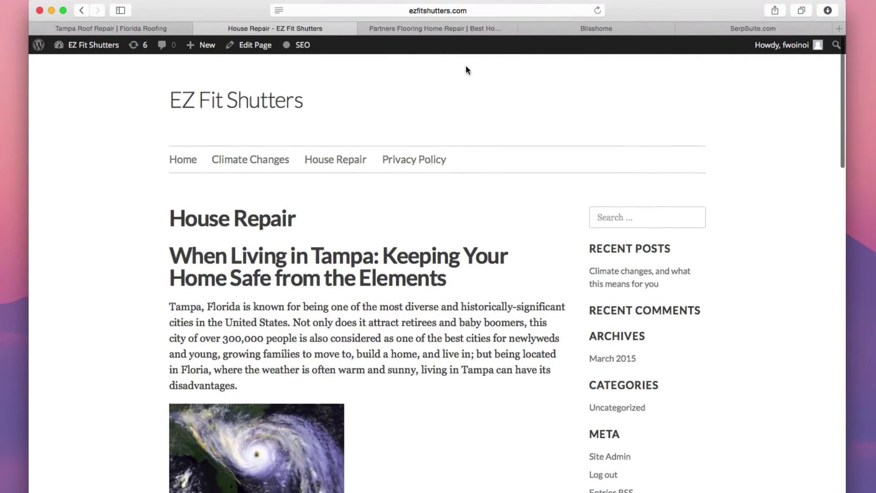
Switch to the Blisshome site and examine its blog page and web address.
click(577, 29)
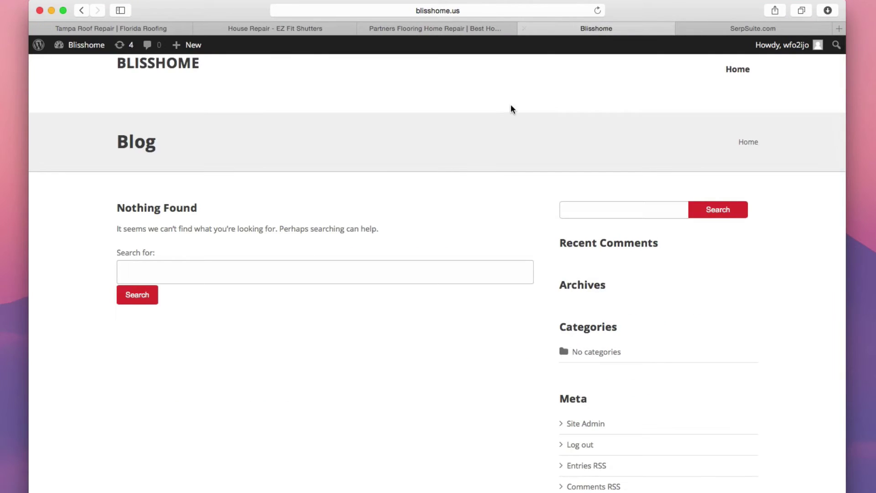
scroll(511, 105, up, 3)
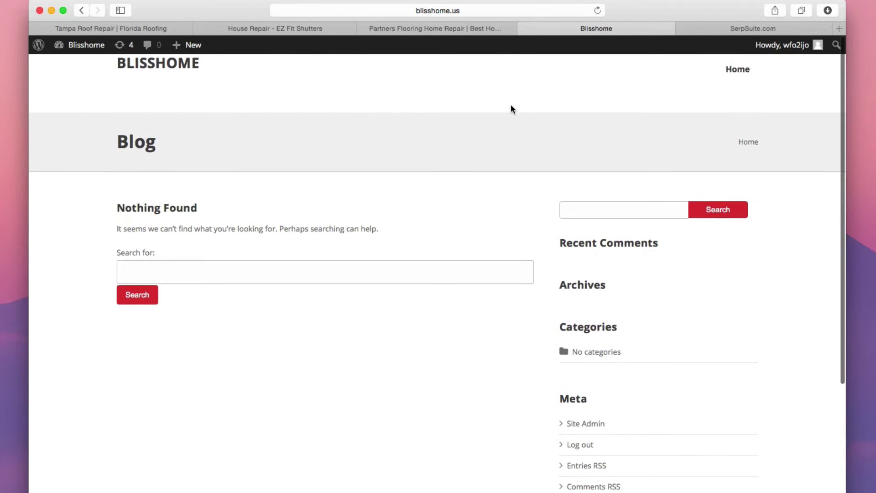
scroll(519, 145, up, 3)
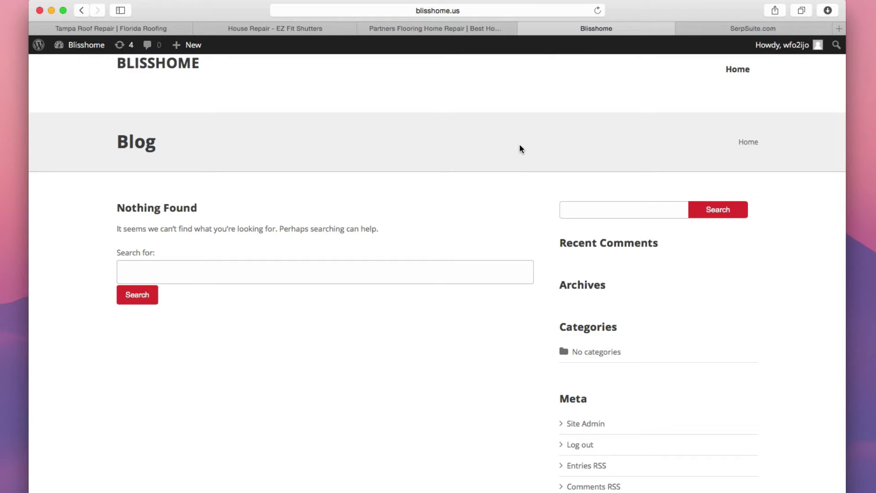
scroll(519, 147, up, 3)
scroll(317, 166, up, 2)
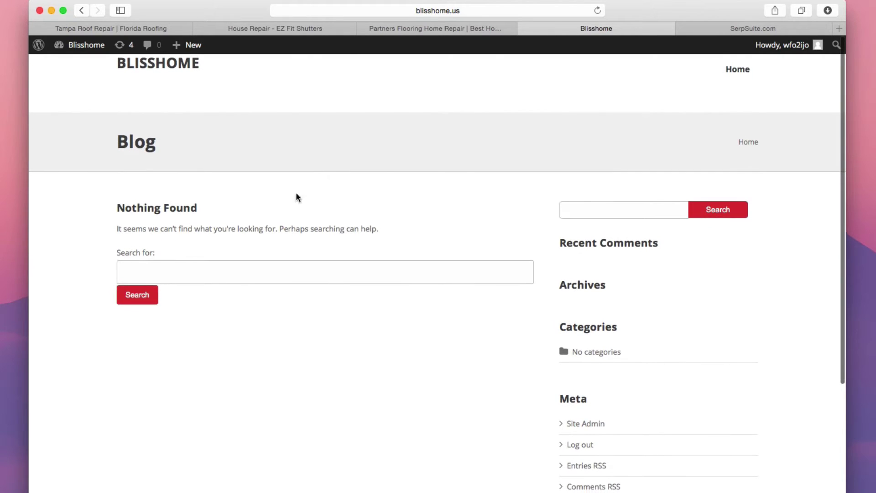
click(434, 13)
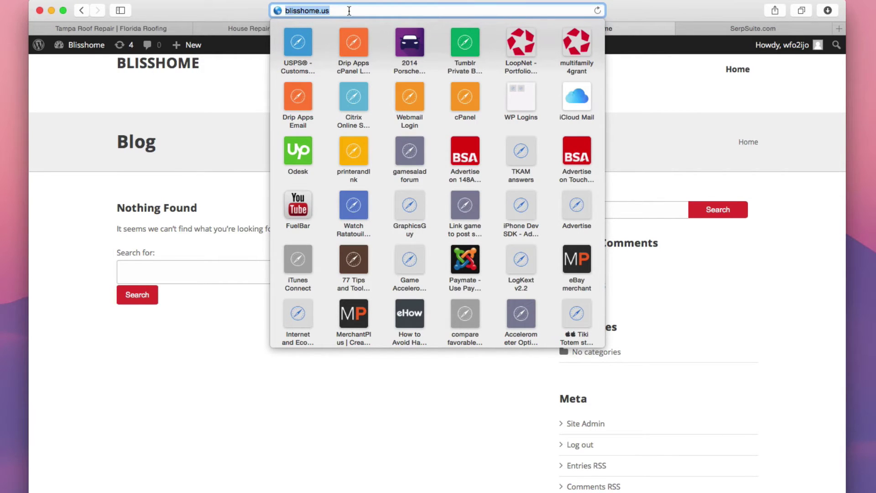
click(225, 108)
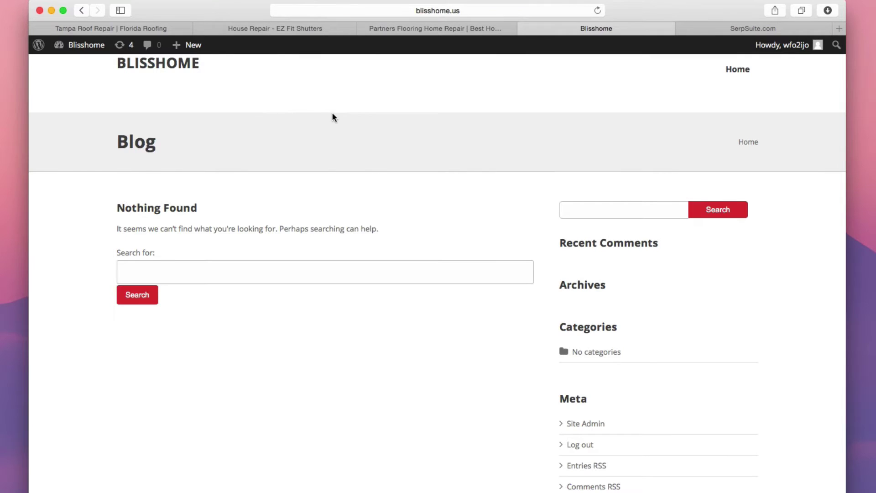
scroll(357, 130, up, 3)
Look through the articles on the Tampa Roof Repair home page and return to its heading.
click(180, 29)
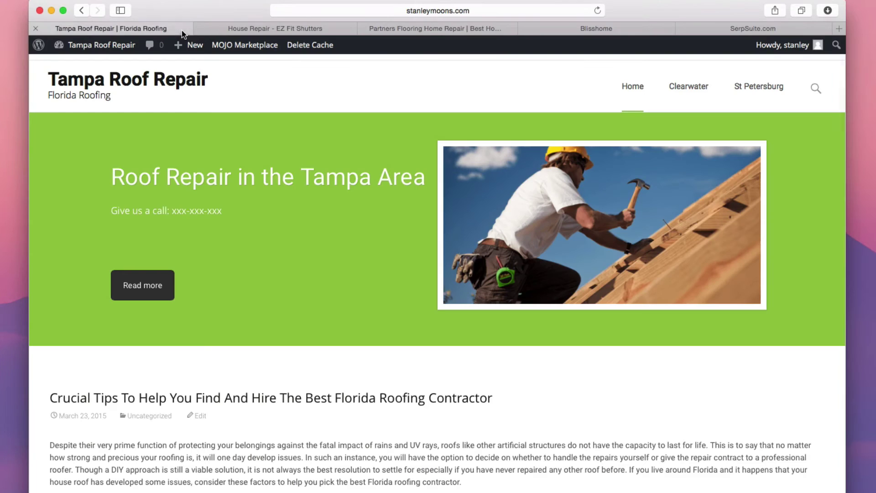
scroll(601, 201, down, 10)
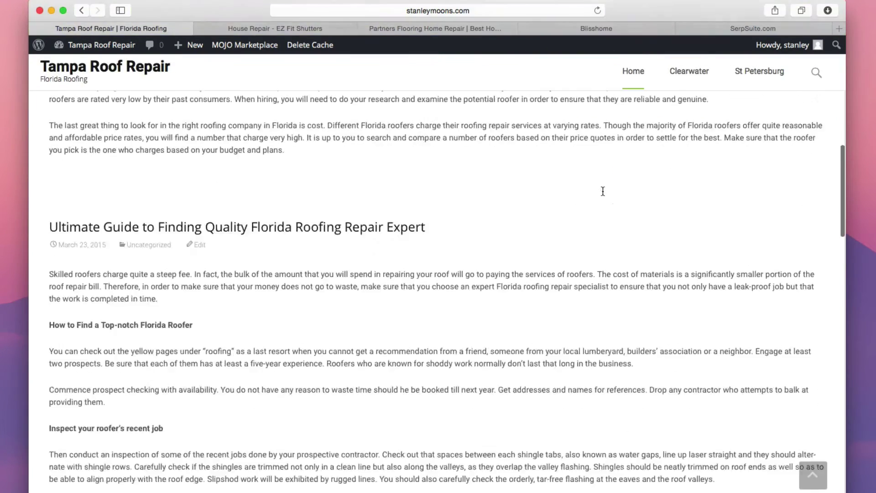
scroll(603, 190, up, 12)
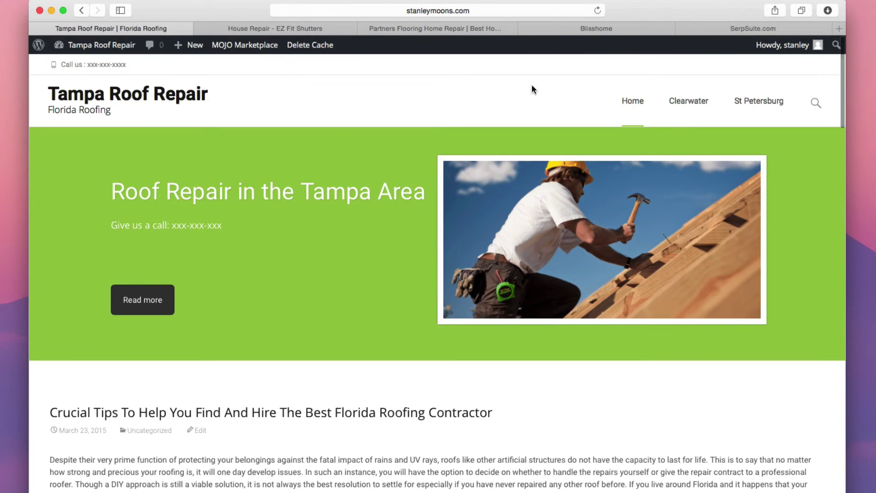
Revisit the Blisshome blog page and check the Tampa roofing keyword rankings in SerpSuite.
click(559, 30)
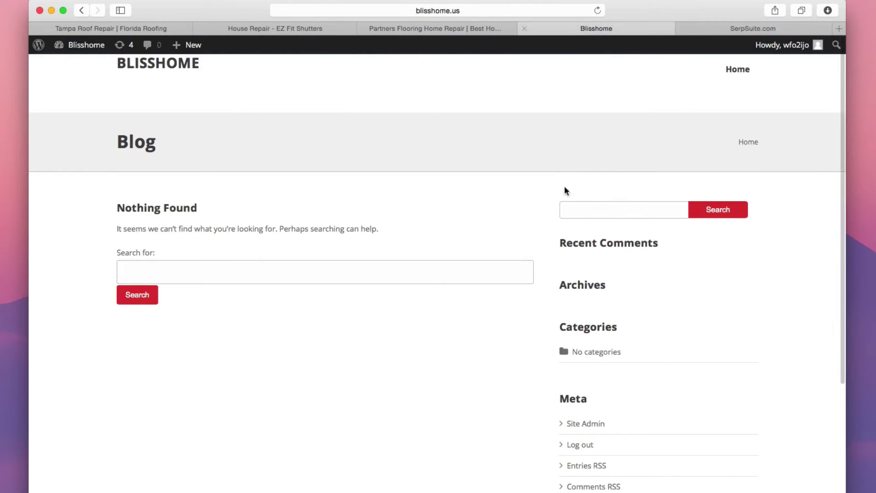
scroll(523, 123, down, 1)
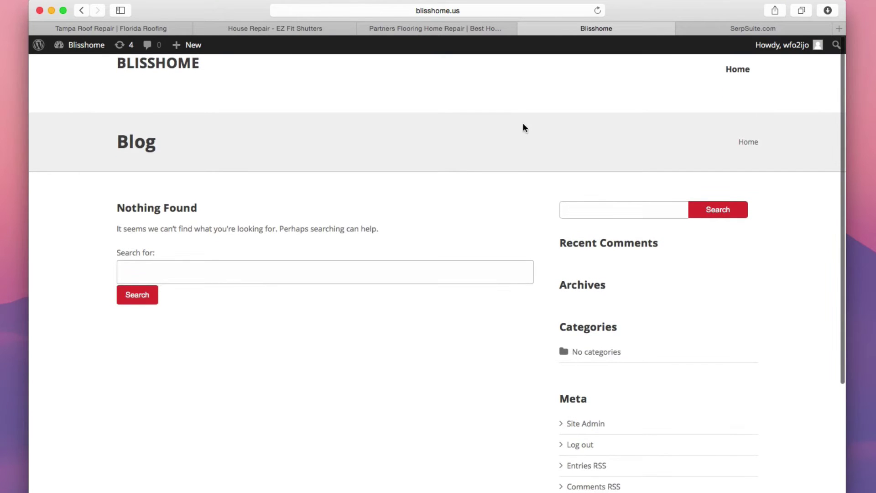
scroll(507, 132, up, 2)
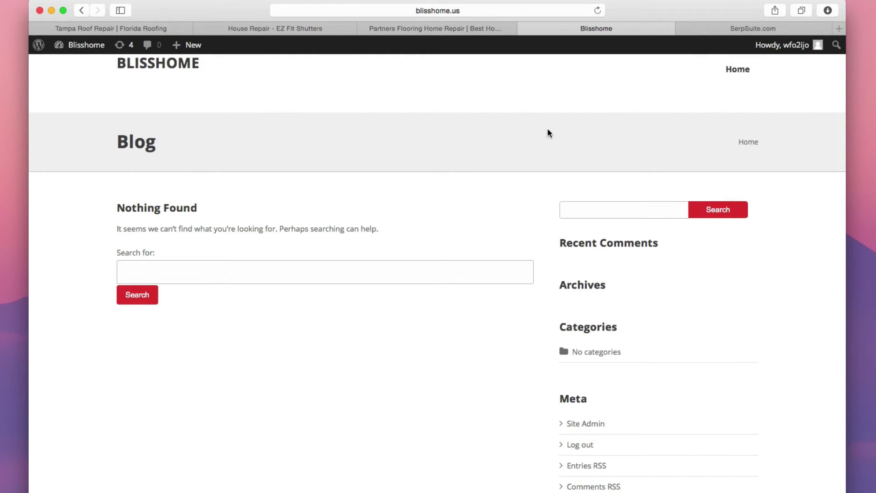
click(709, 26)
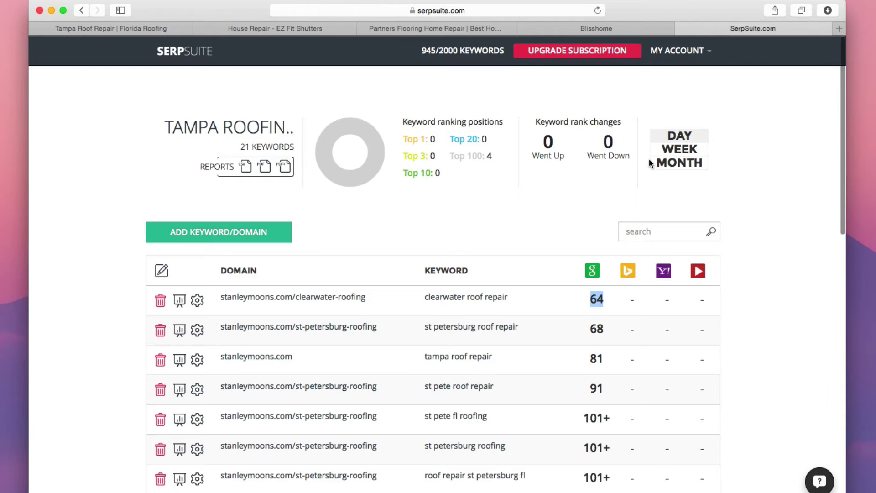
click(593, 30)
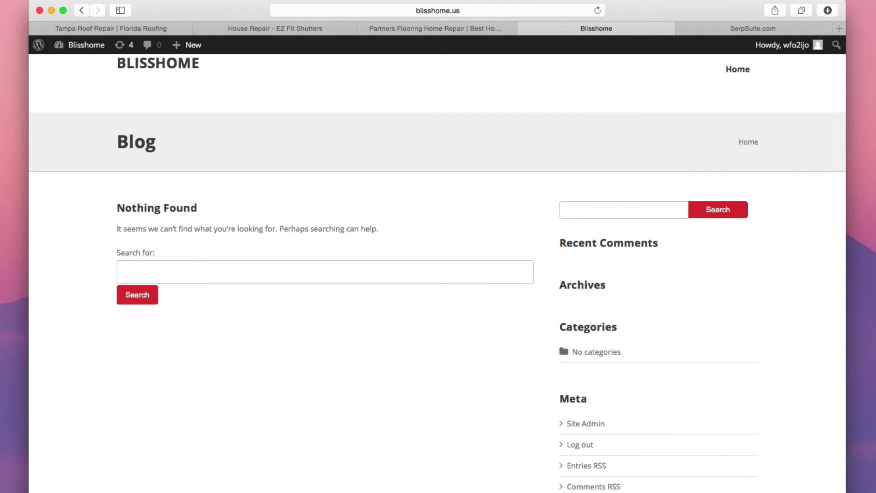
Bring the Rating-A-Tampa-House-Repair-Service-Company.txt and Home-Improvement-Project-in-Tampa-Florida.txt windows over the Blisshome page and skim the rating article.
drag(875, 77, 568, 78)
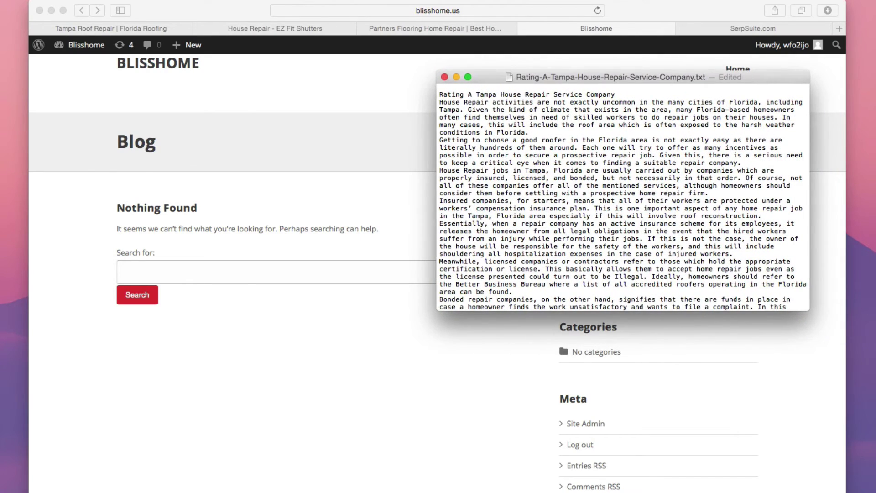
drag(875, 293, 623, 235)
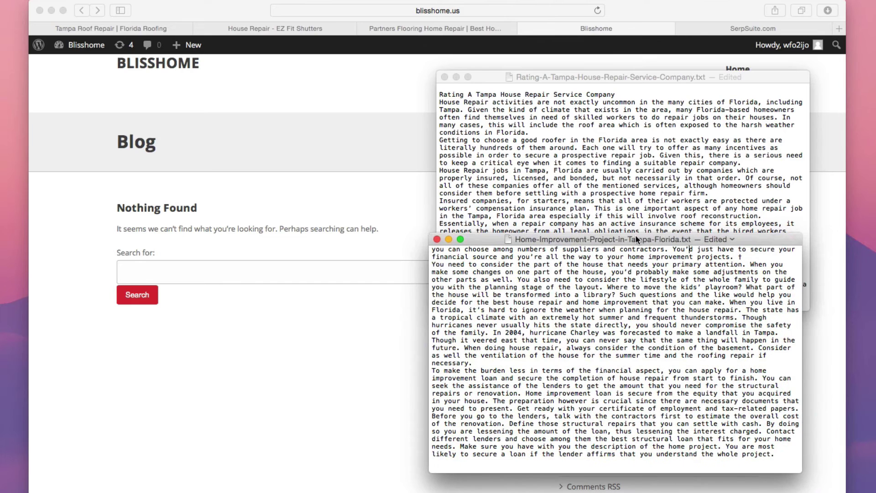
click(645, 163)
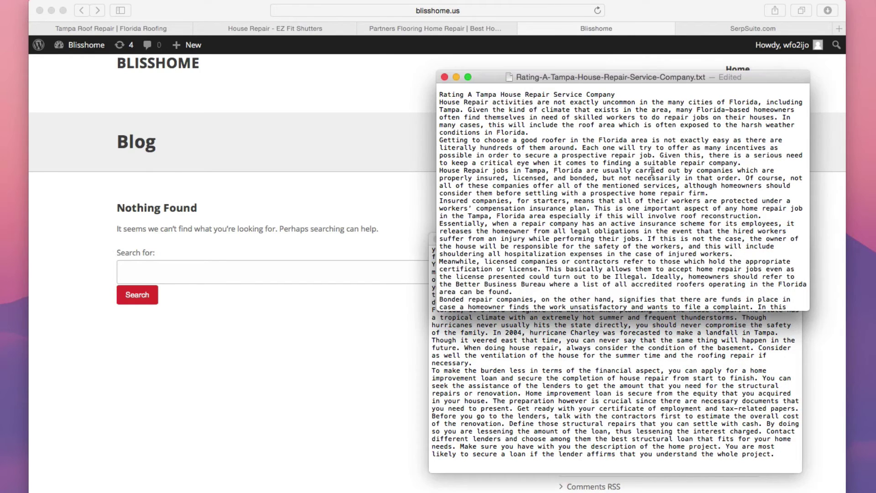
scroll(652, 173, down, 5)
scroll(653, 180, up, 5)
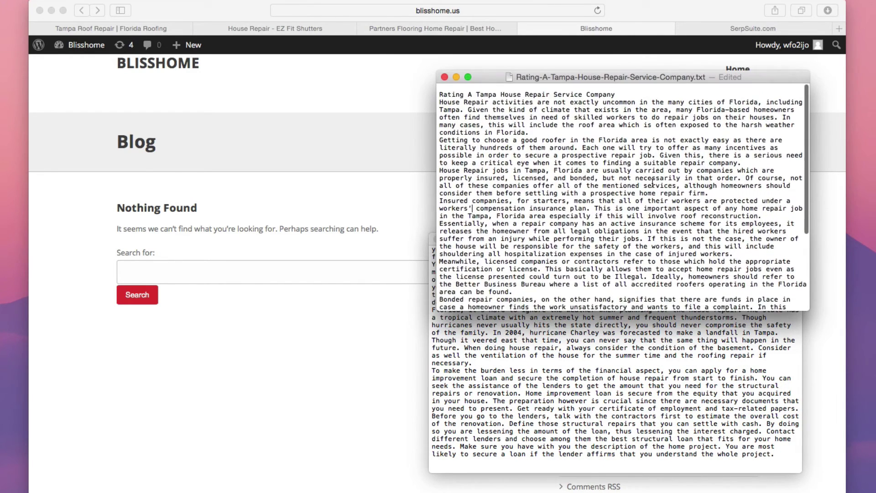
Review the Home-Improvement-Project-in-Tampa-Florida.txt article from its title onward.
click(357, 231)
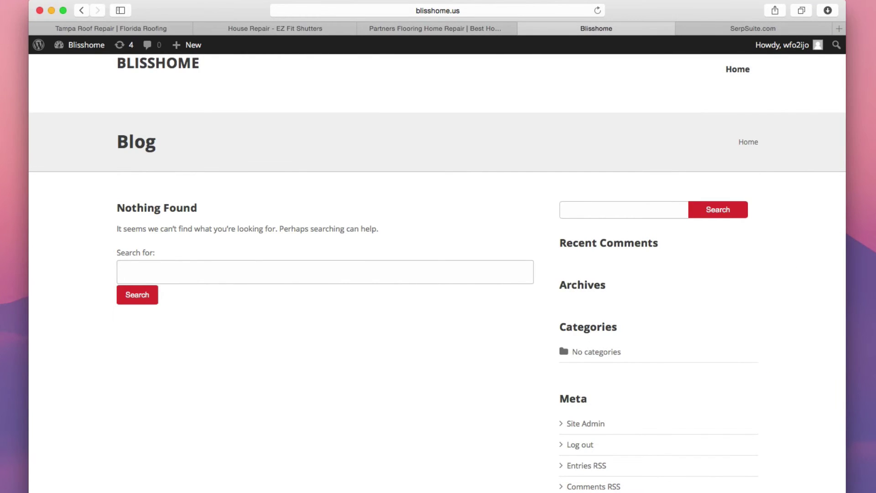
key(super+Tab)
click(543, 354)
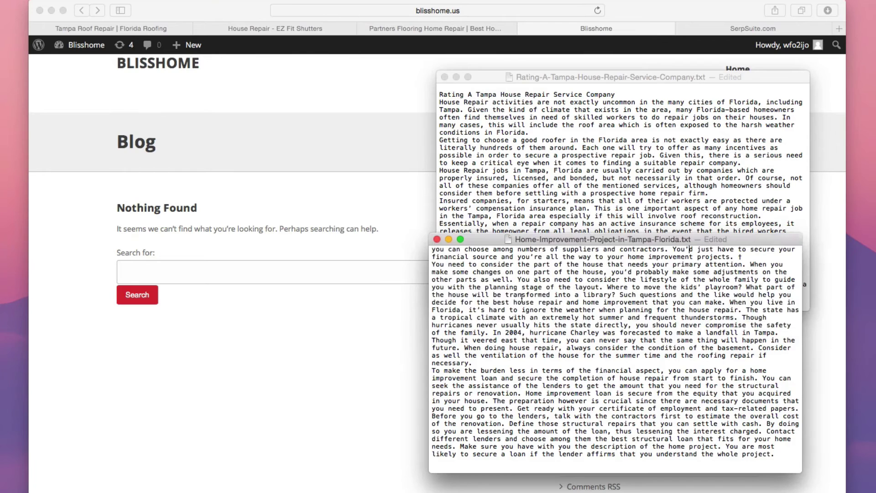
scroll(523, 299, up, 4)
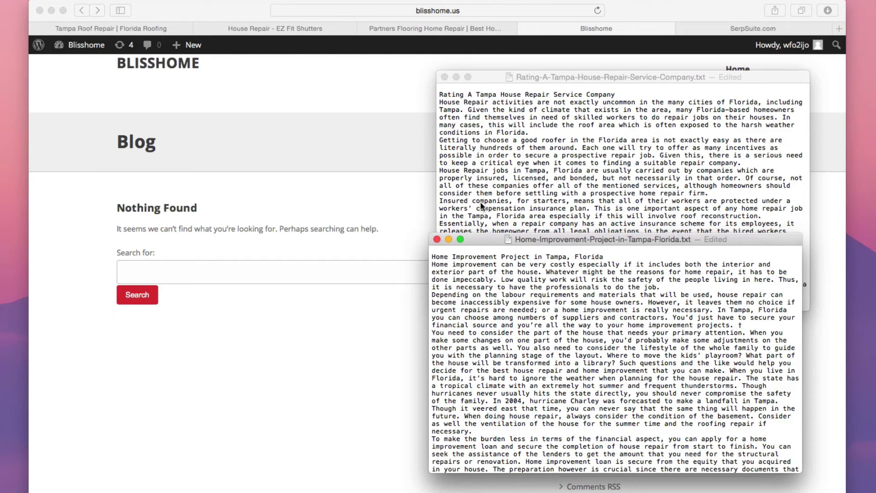
Open the Blisshome WordPress dashboard and start a new post.
click(299, 158)
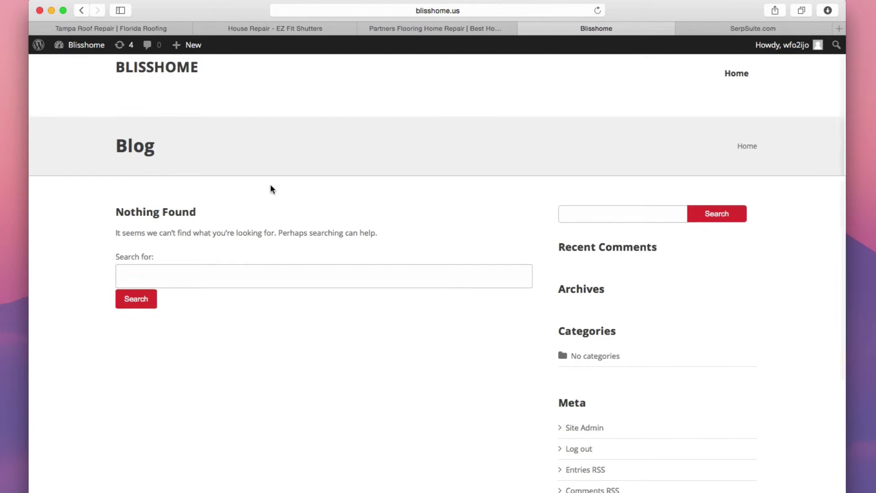
click(85, 46)
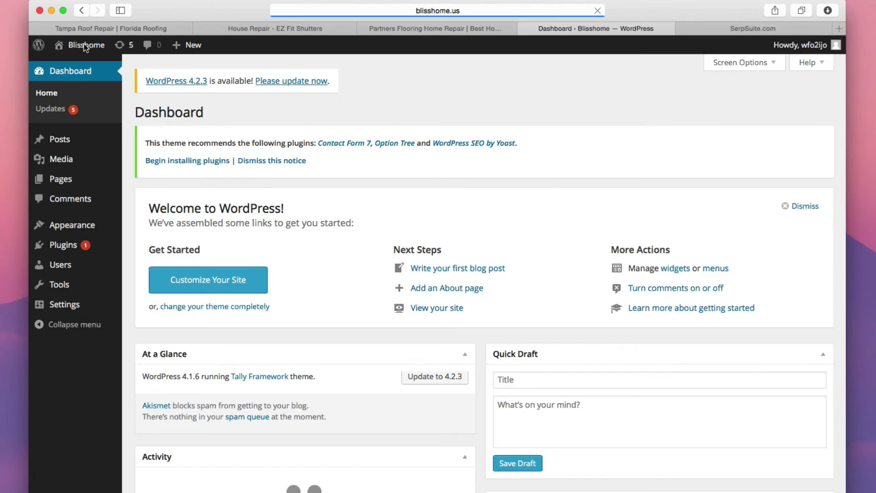
mouse_move(82, 151)
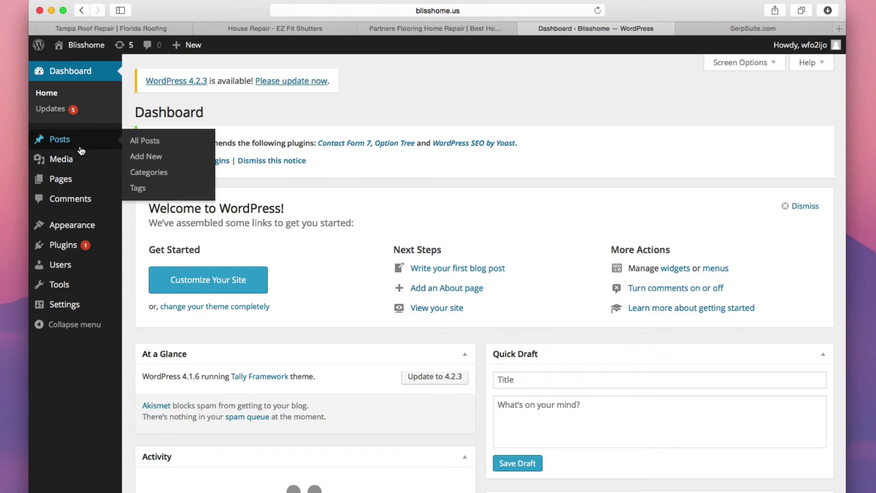
click(157, 157)
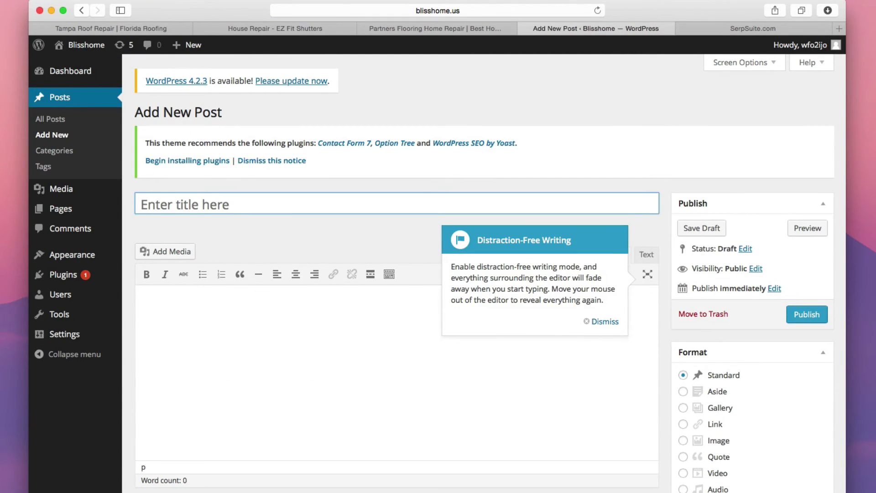
Copy the title from the Rating-A-Tampa-House-Repair-Service-Company.txt file into the new post's title.
key(super+Tab)
click(538, 177)
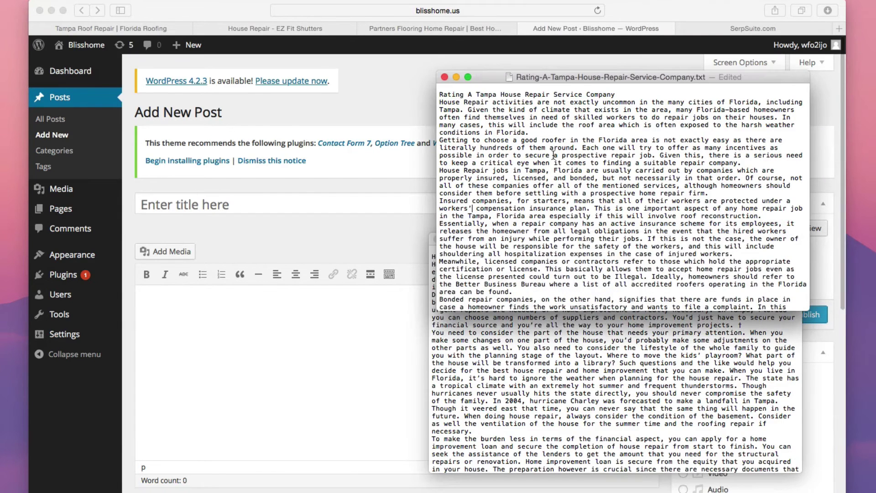
drag(618, 94, 428, 94)
key(super+c)
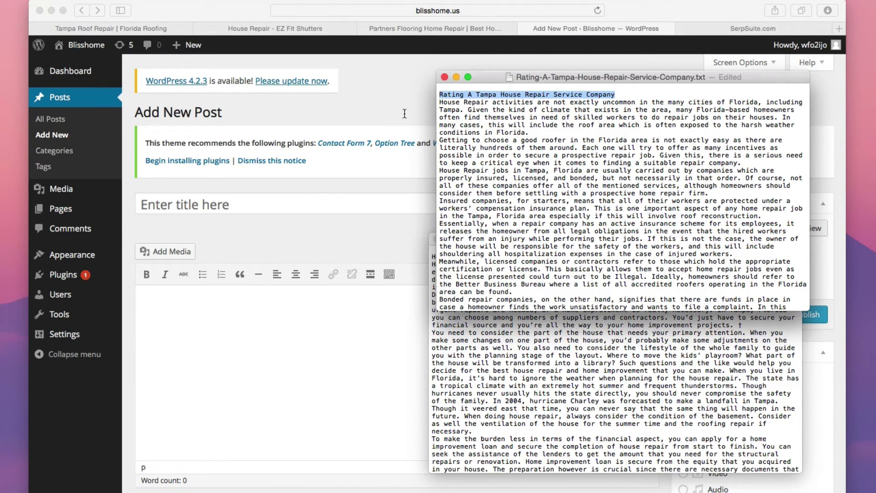
click(300, 200)
key(super+v)
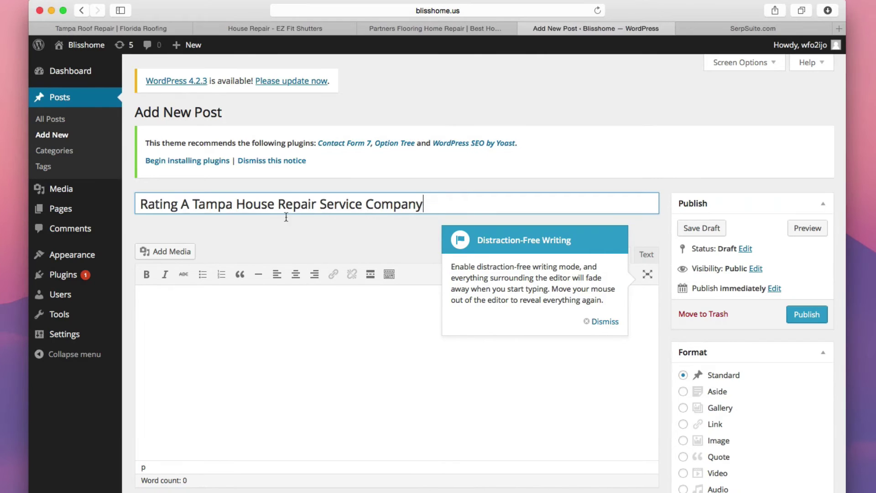
Copy the rating article's body text from the text file into the post content and dismiss the Distraction-Free Writing tip.
click(259, 391)
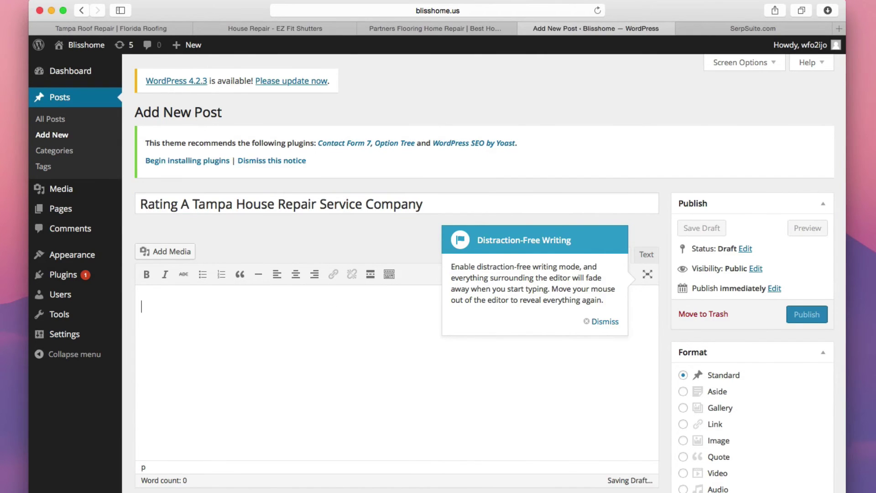
key(super+Tab)
drag(438, 101, 315, 411)
click(294, 406)
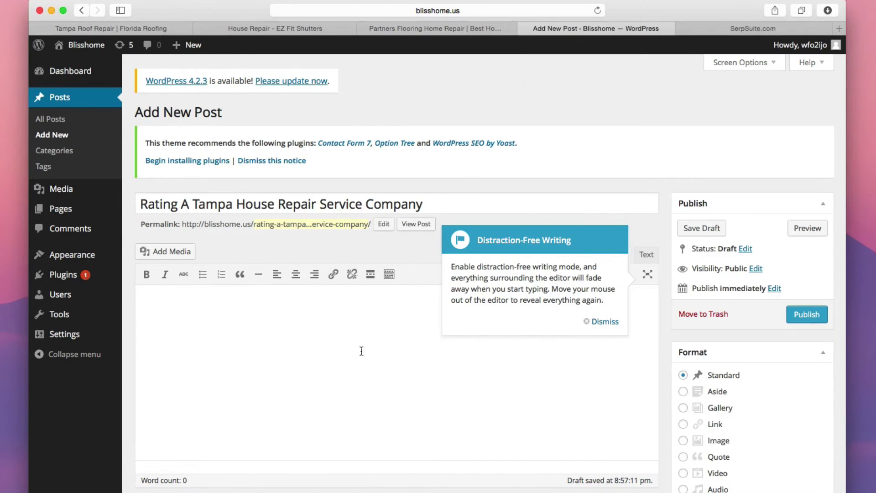
key(super+v)
click(610, 322)
scroll(548, 335, down, 2)
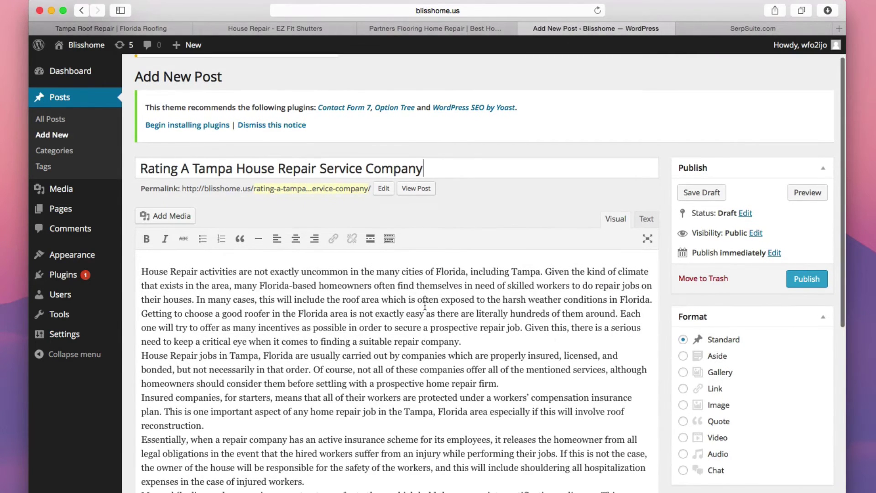
Insert blank lines after the paragraphs ending in "suitable repair company", "roof reconstruction", "can be found" and "site theft".
scroll(424, 304, down, 1)
click(482, 319)
key(Return)
scroll(301, 268, up, 5)
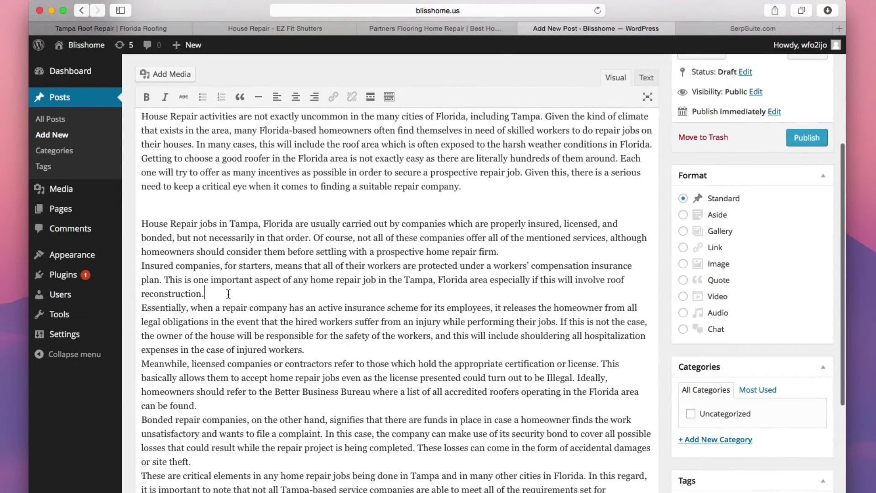
key(Return)
scroll(238, 286, down, 6)
click(217, 285)
key(Return)
scroll(241, 290, down, 2)
key(Return)
scroll(251, 309, down, 1)
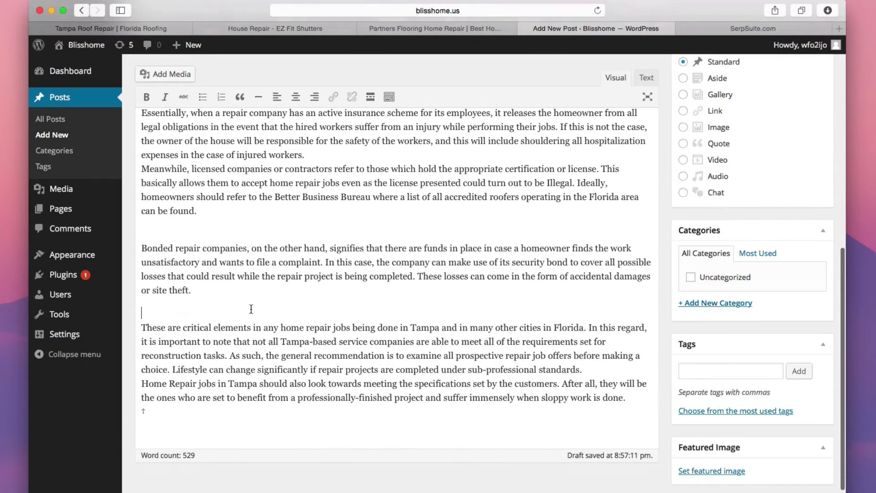
Set the closing Home Repair paragraph apart with a blank line and delete the stray † at the article's end.
click(620, 374)
key(Return)
drag(155, 436, 126, 438)
key(BackSpace)
scroll(289, 365, up, 4)
scroll(289, 365, up, 5)
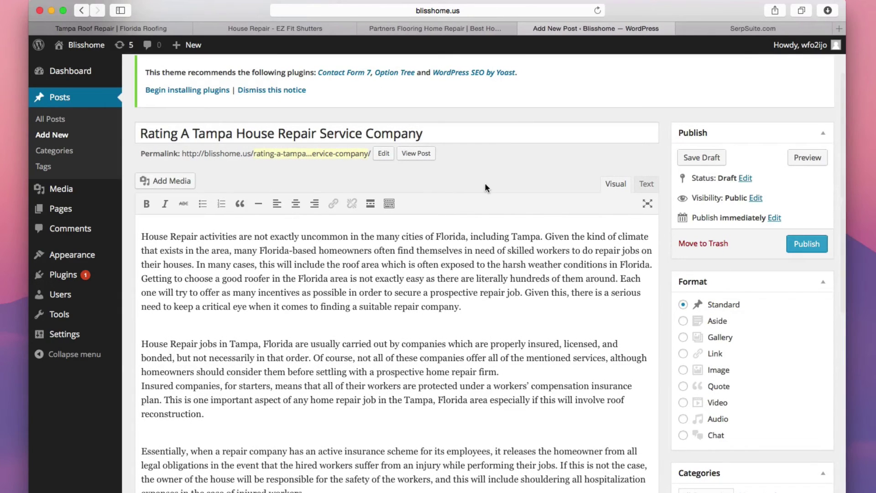
Search Google for "house repair" in a new browser tab.
key(super+t)
text(hourse re)
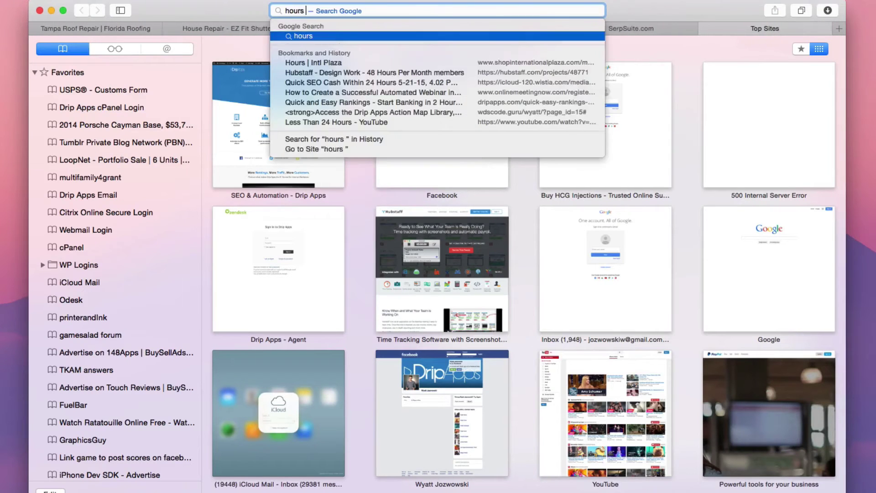
key(BackSpace)
key(BackSpace)
key(BackSpace)
key(BackSpace)
key(BackSpace)
key(BackSpace)
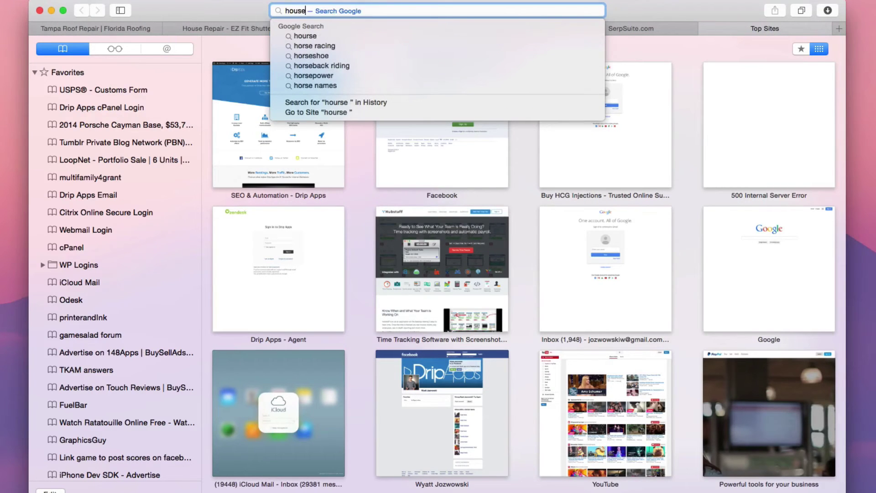
text(se repair)
key(Return)
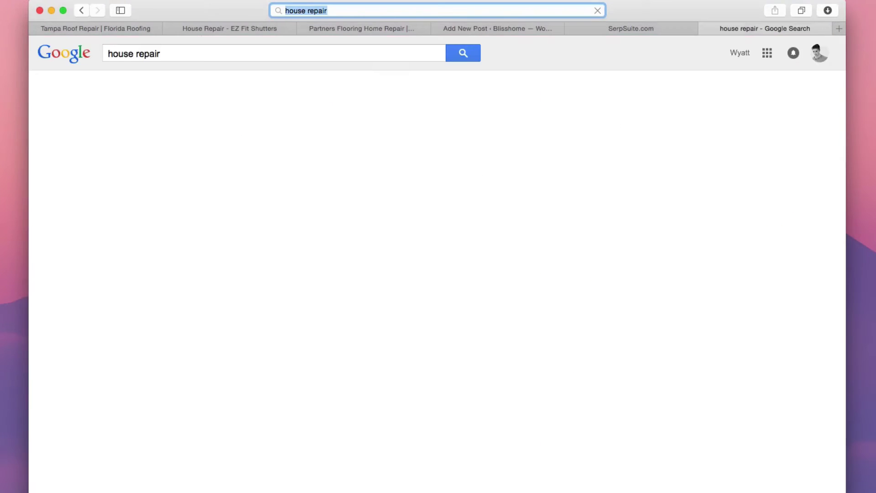
Skim the house repair search results and open the HomeAdvisor listing for five-star rated contractors.
scroll(265, 201, down, 5)
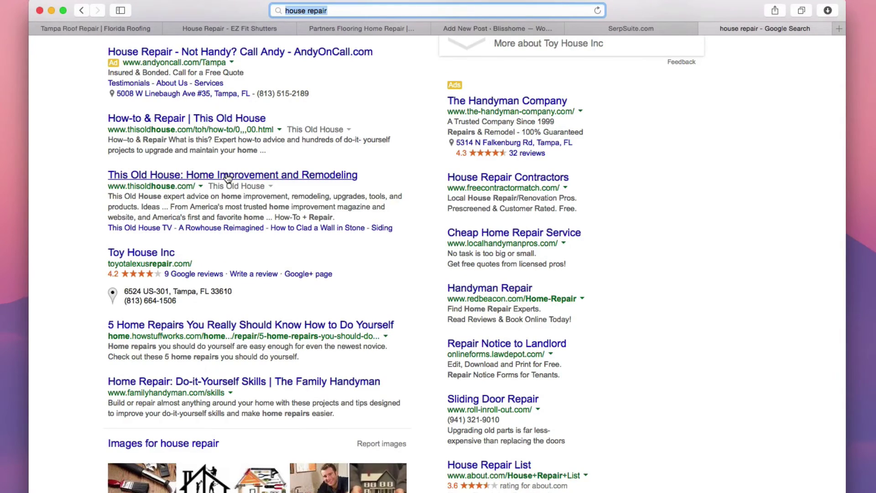
scroll(228, 178, down, 3)
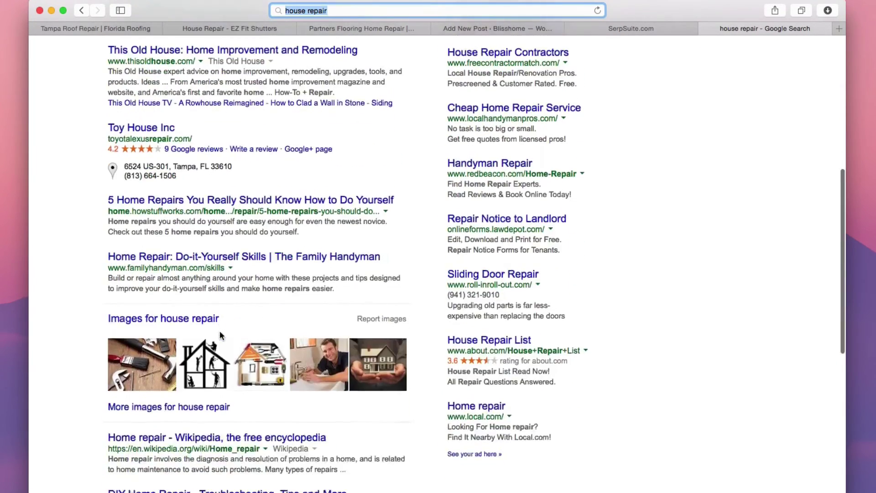
scroll(220, 336, up, 6)
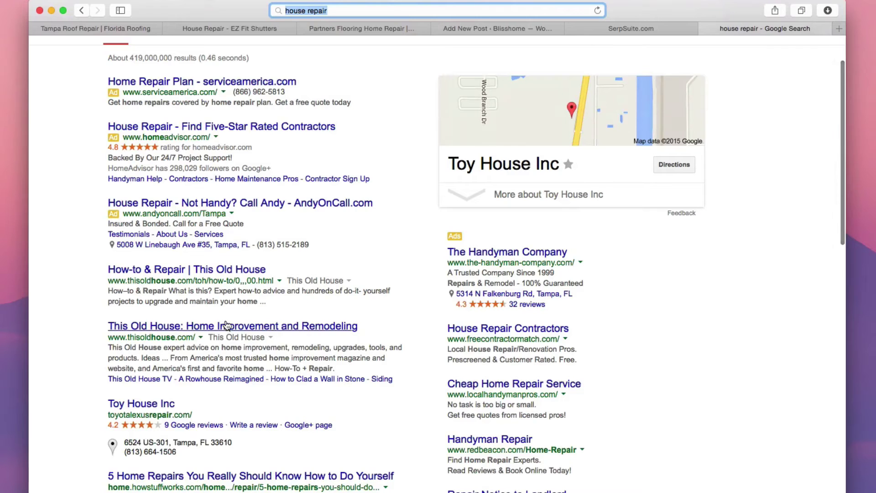
scroll(225, 325, up, 2)
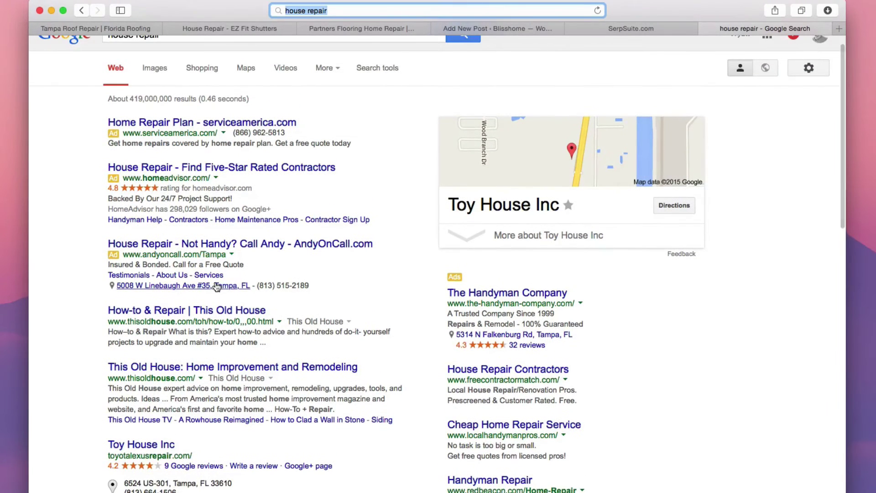
click(239, 168)
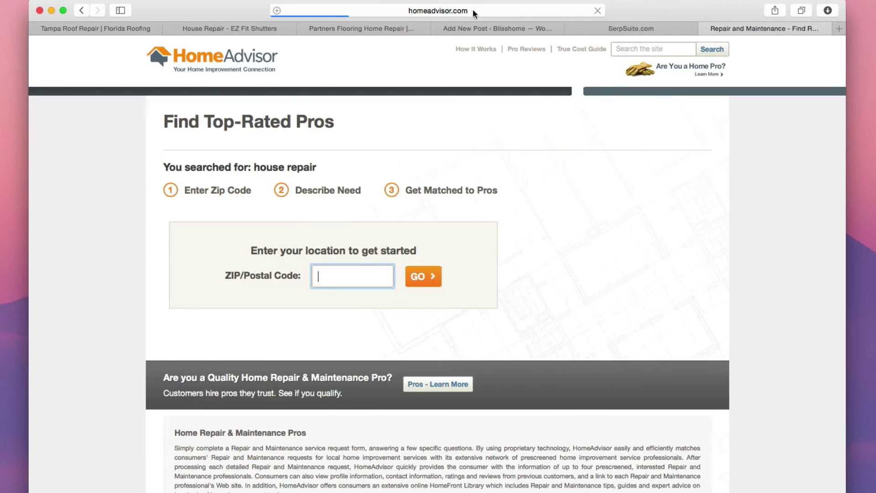
Copy the HomeAdvisor domain from the page's address and close that tab.
click(473, 10)
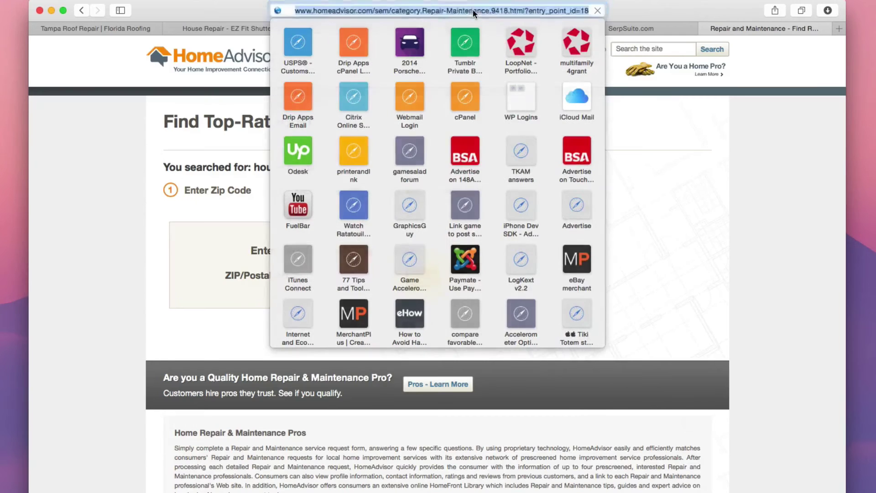
click(391, 10)
drag(363, 10, 206, 0)
click(715, 97)
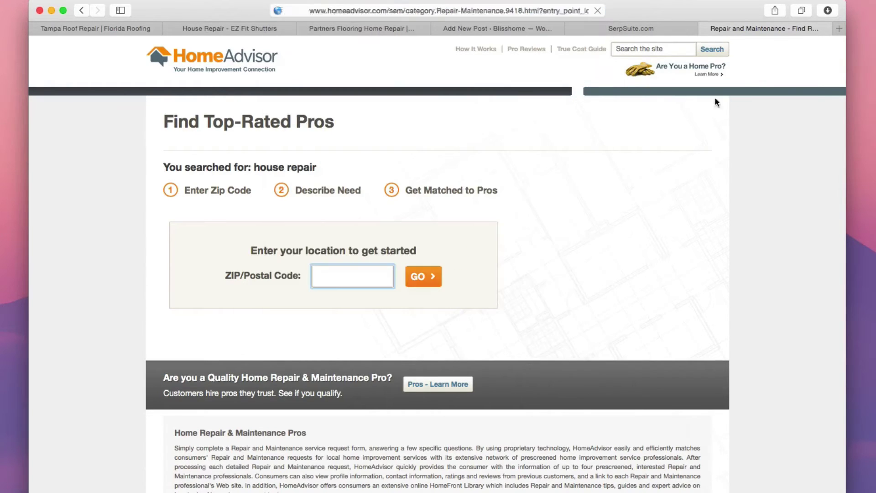
click(702, 27)
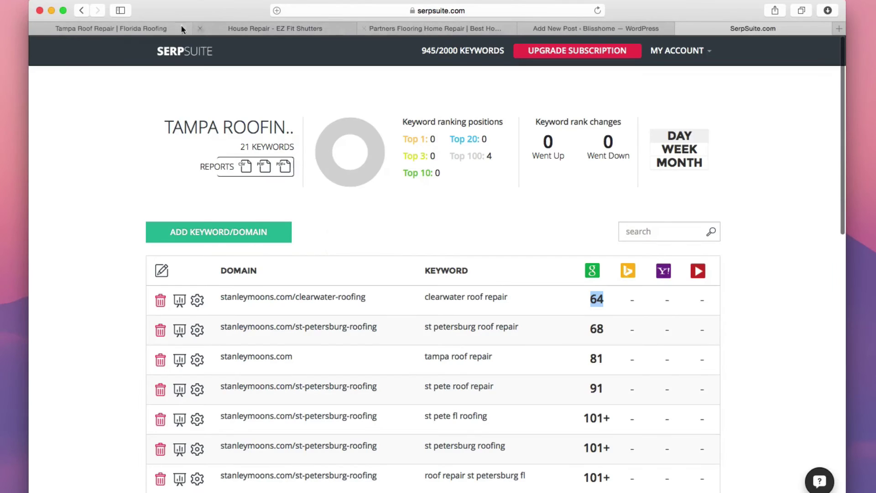
Link the words "House Repair" opening the "jobs in Tampa, Florida" paragraph of the Blisshome post to the HomeAdvisor website.
click(580, 28)
scroll(424, 337, down, 3)
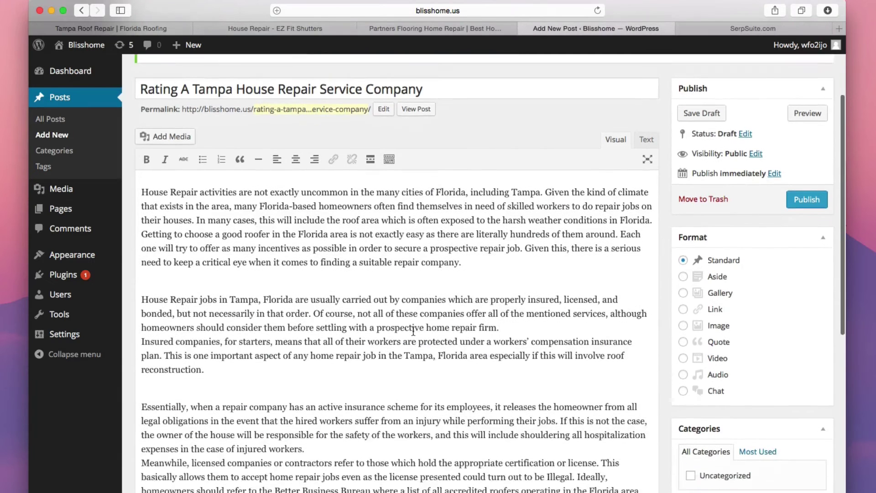
drag(142, 256, 192, 258)
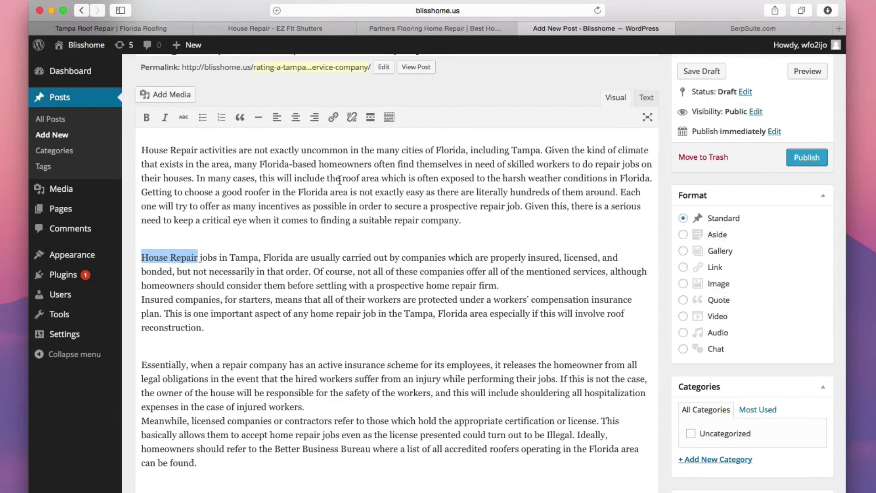
click(334, 119)
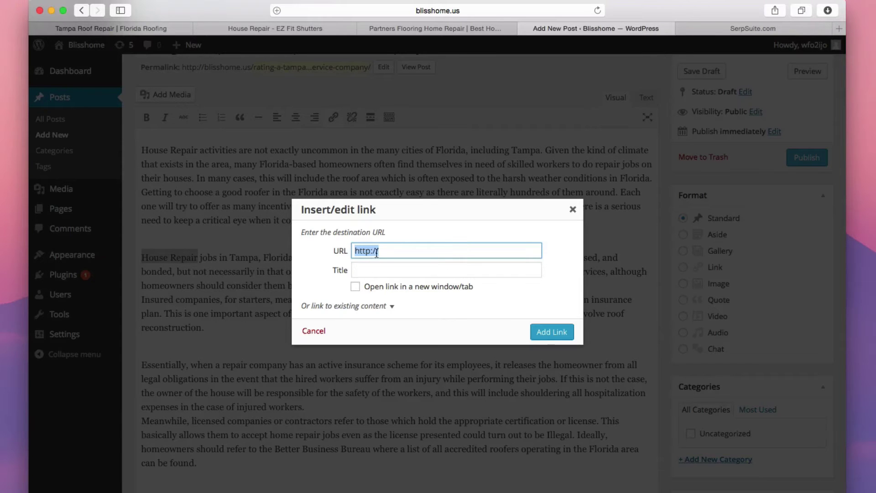
text(http://www.markeadvisor.com)
click(557, 335)
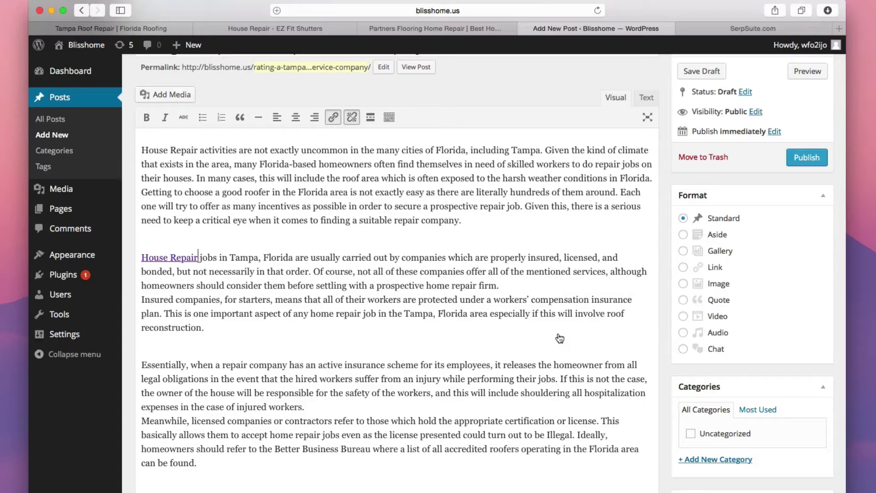
Look over the finished rating article and publish the post.
scroll(399, 241, down, 7)
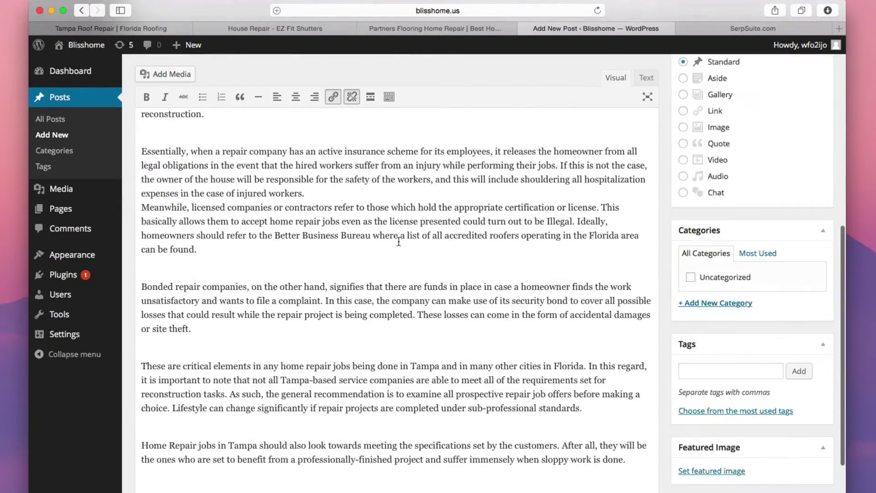
scroll(401, 240, up, 10)
scroll(404, 238, up, 1)
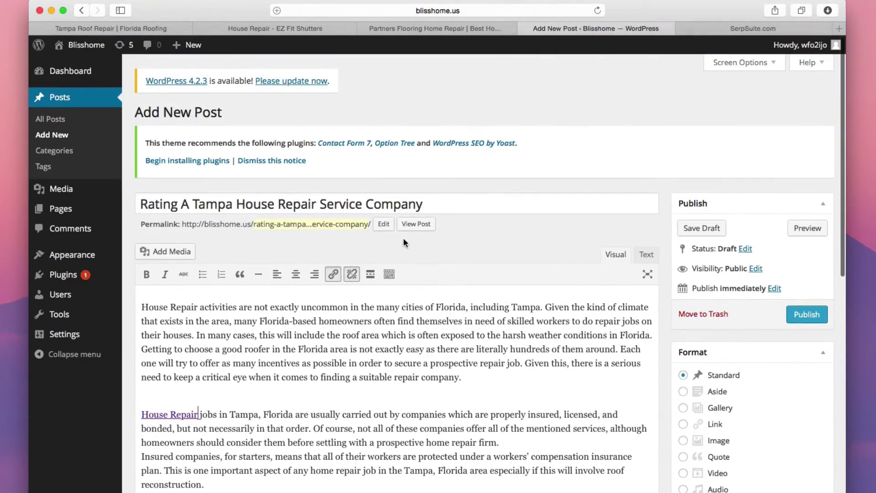
click(810, 316)
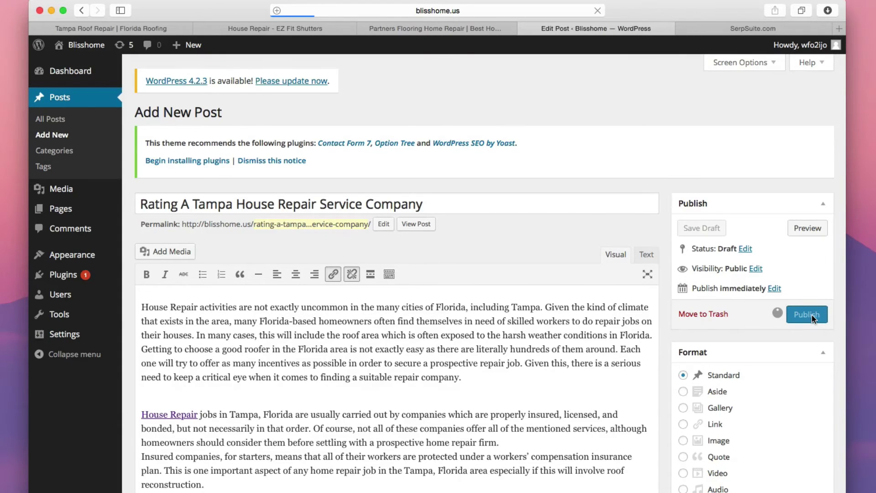
Visit the Blisshome site and review the published rating article and its House Repair link.
click(79, 47)
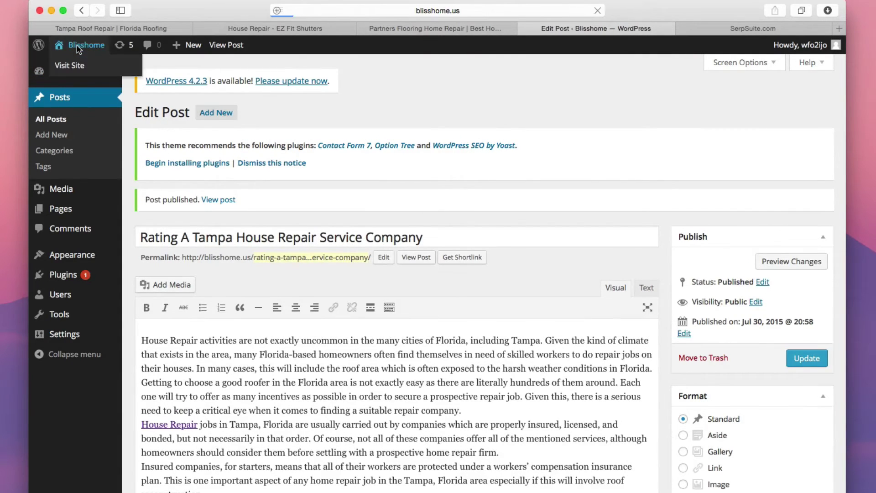
scroll(395, 210, down, 5)
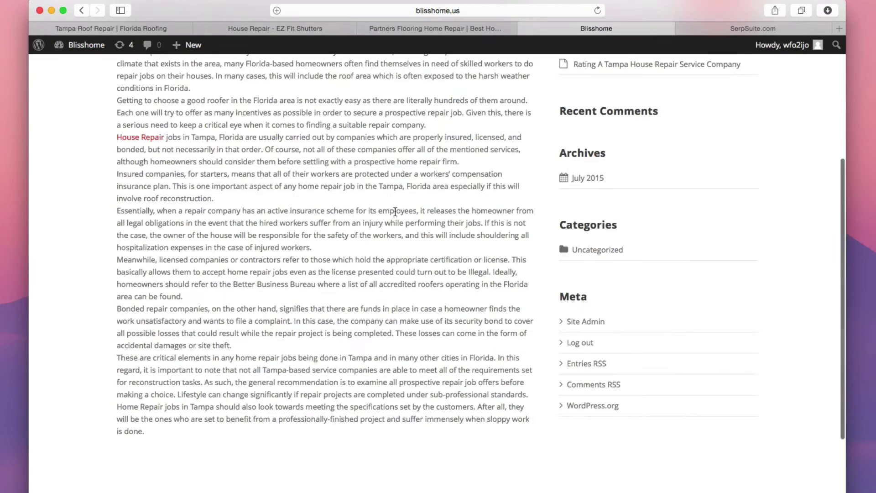
scroll(338, 320, up, 3)
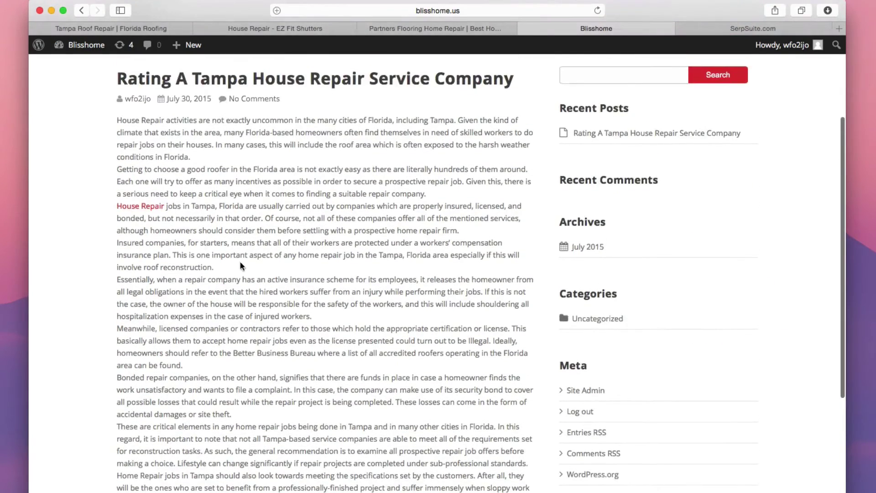
scroll(272, 267, up, 3)
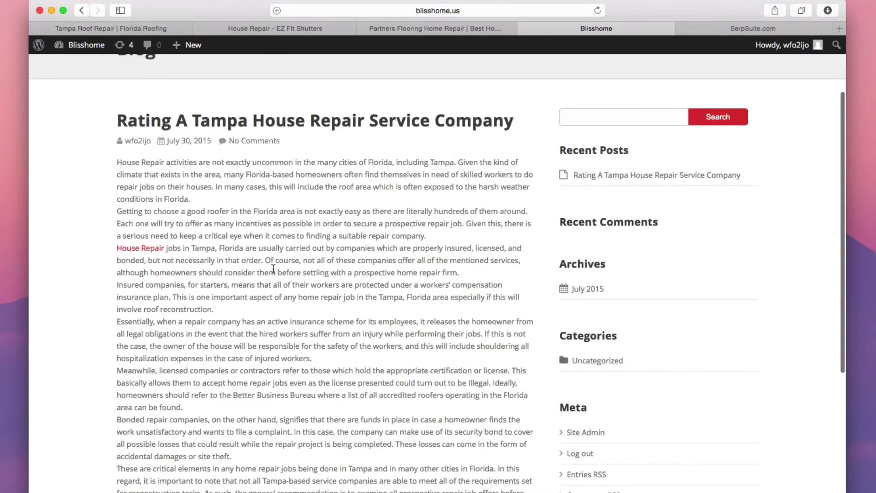
scroll(306, 262, up, 3)
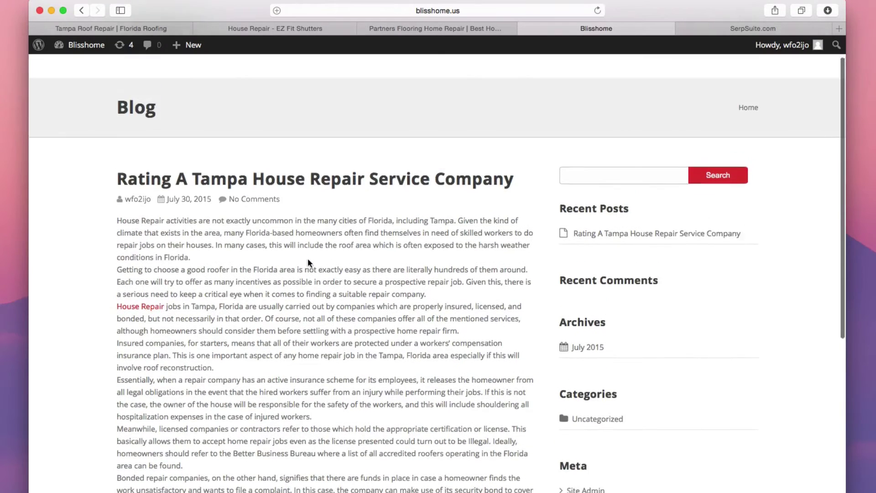
scroll(305, 262, down, 4)
scroll(147, 220, up, 6)
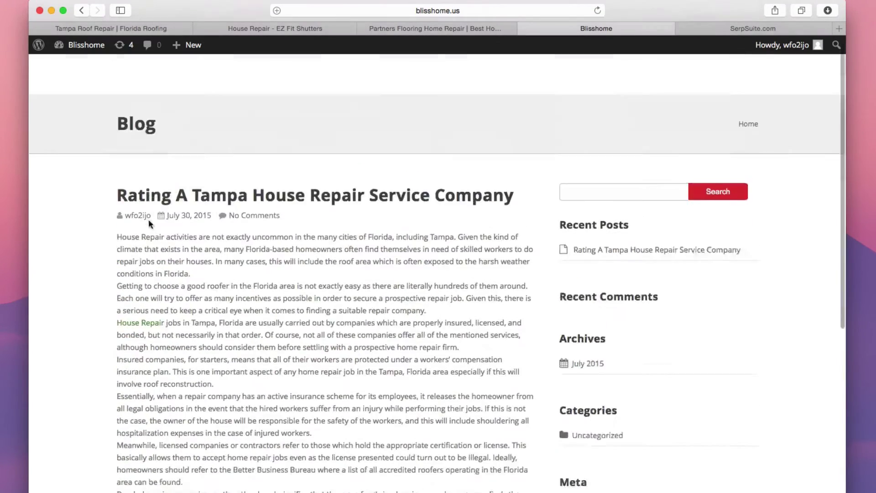
Return to the Blisshome dashboard and start another new post.
click(86, 45)
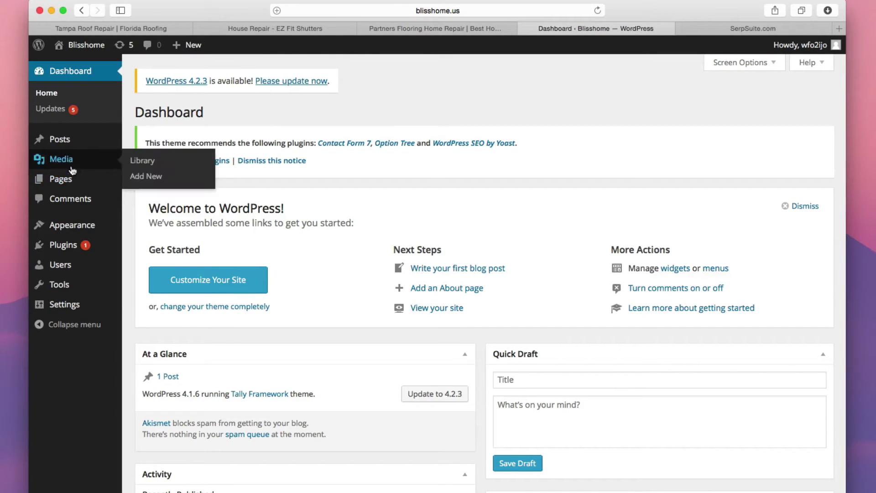
mouse_move(64, 139)
click(147, 158)
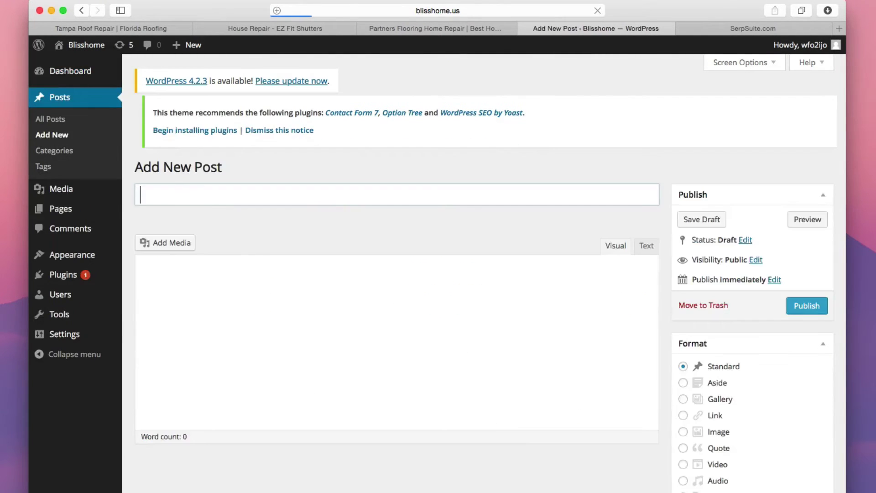
Copy the heading from Home-Improvement-Project-in-Tampa-Florida.txt into the new post's title, "Home Improvement Project in Tampa, Florida".
key(super+Tab)
click(582, 363)
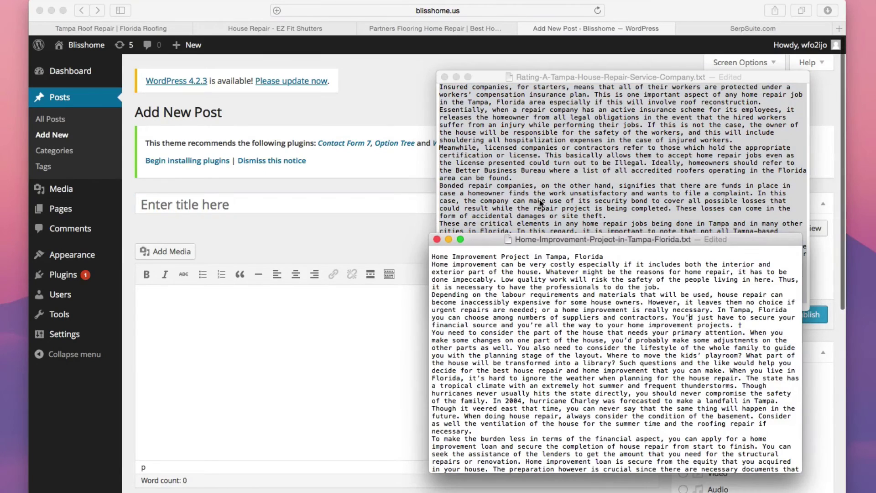
click(445, 77)
drag(602, 258, 408, 257)
key(super+c)
click(224, 205)
key(super+v)
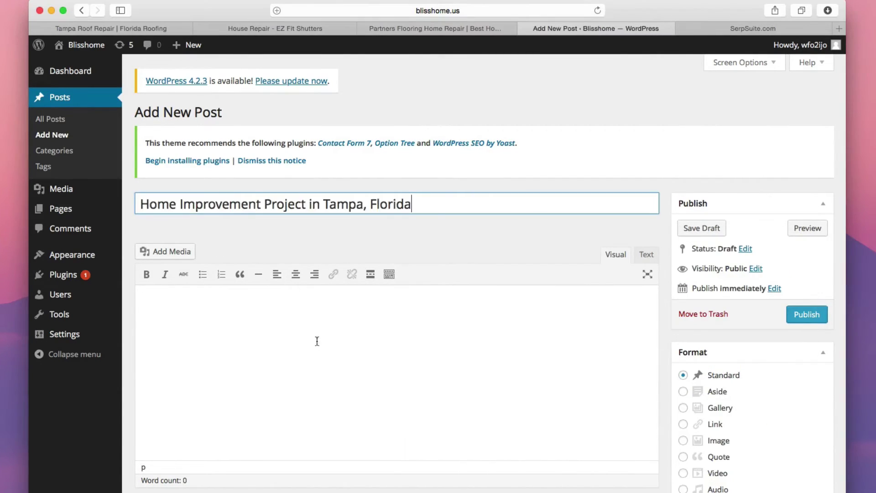
Copy the article text below the heading of Home-Improvement-Project-in-Tampa-Florida.txt into the new post's body.
key(super+Tab)
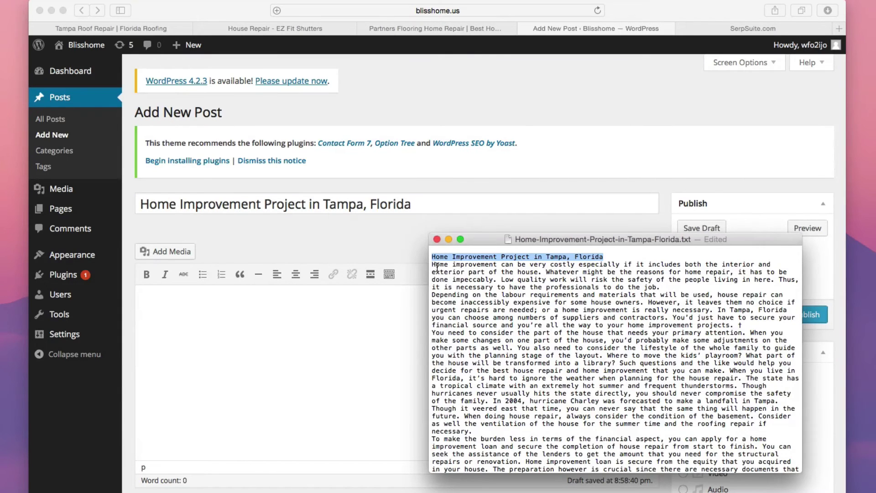
drag(431, 264, 457, 479)
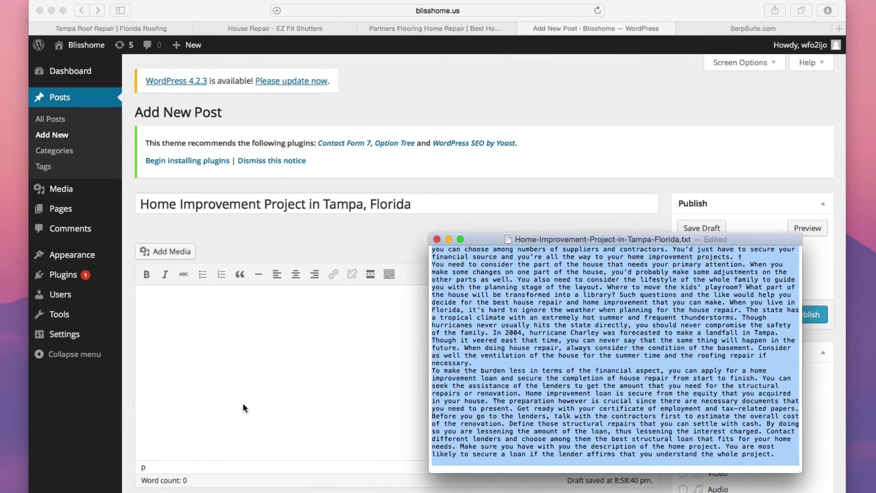
click(245, 410)
key(super+v)
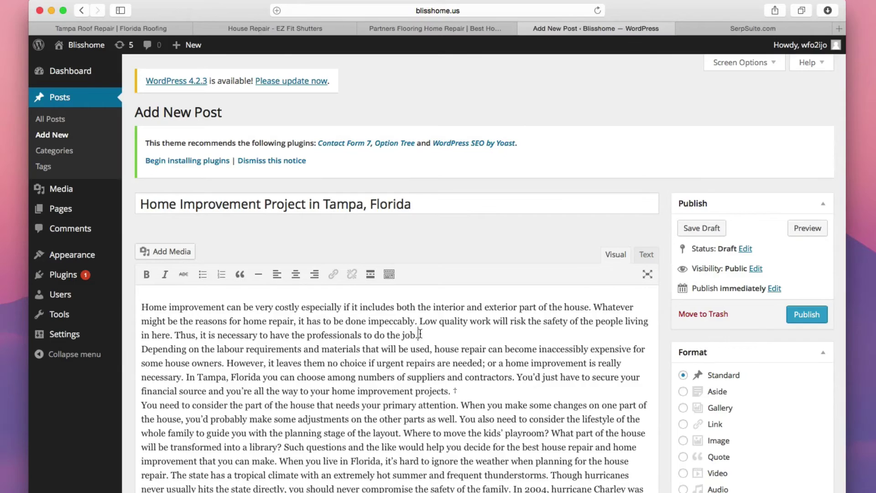
Separate the pasted article's paragraphs with blank lines and remove the stray dagger symbol after "home improvement projects.".
key(Return)
scroll(424, 337, down, 5)
scroll(423, 337, up, 2)
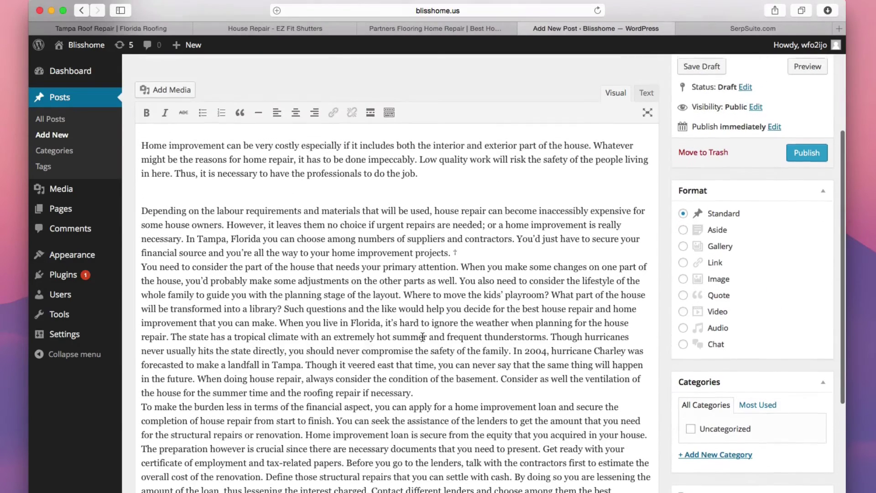
key(Return)
scroll(497, 249, down, 3)
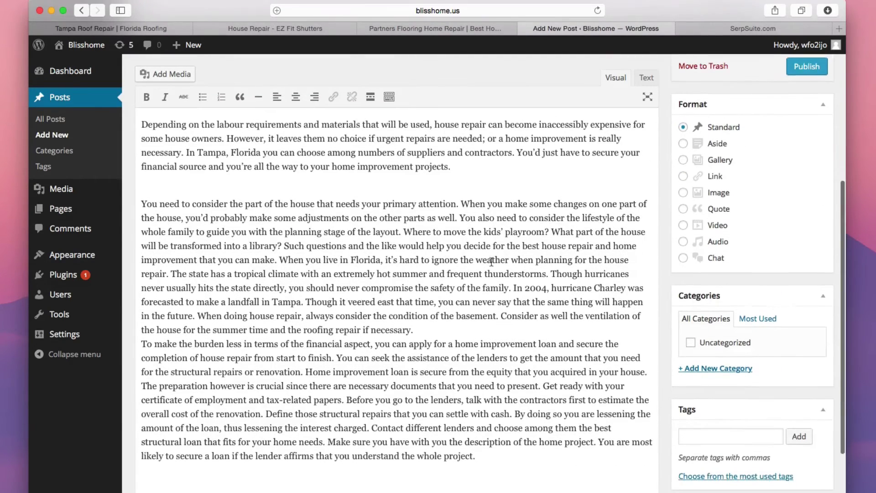
click(435, 330)
key(Return)
scroll(445, 327, down, 4)
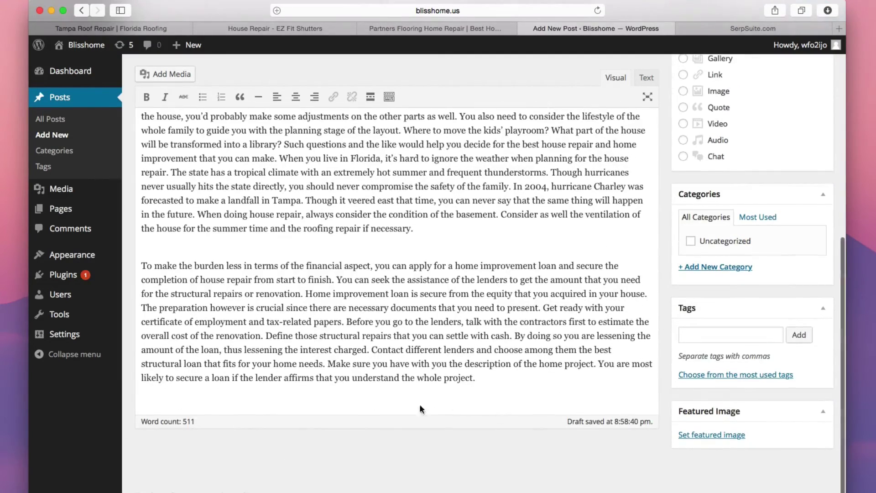
click(317, 390)
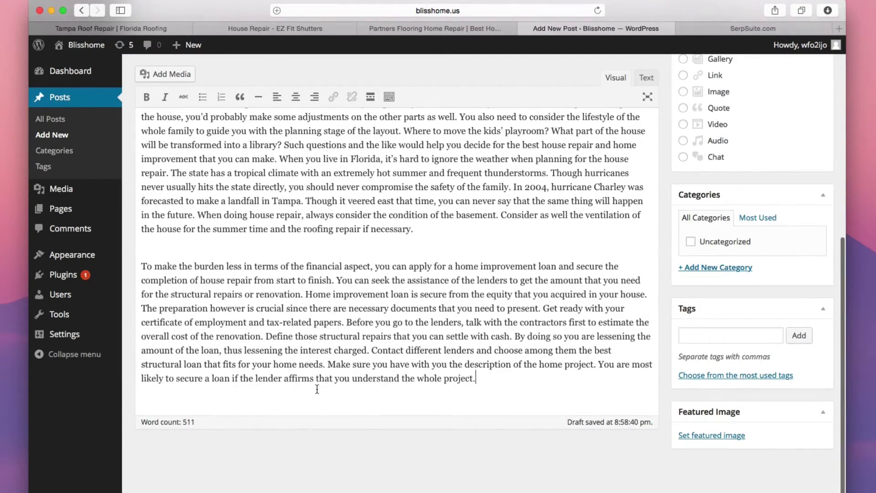
scroll(334, 370, up, 10)
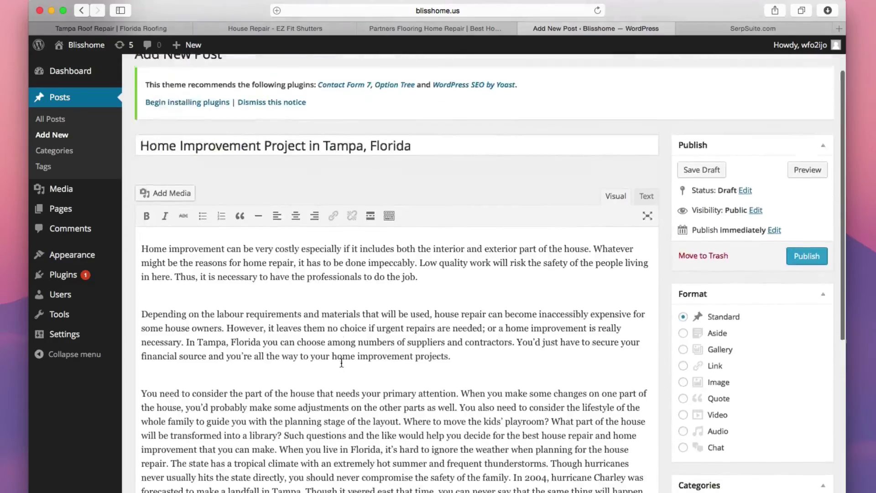
scroll(343, 359, down, 1)
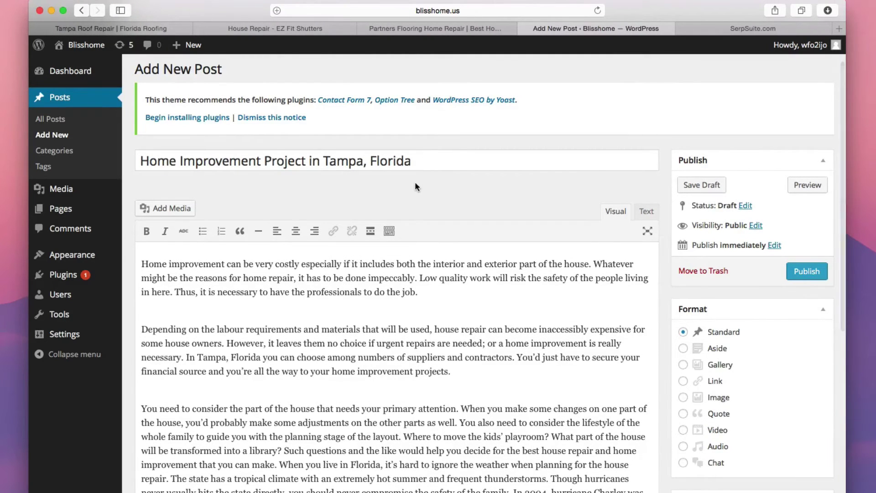
Review the roofing link wording on the Partners Flooring Bathroom Repair and EZ Fit Shutters House Repair pages, and check the Tampa Roof Repair home page.
click(406, 30)
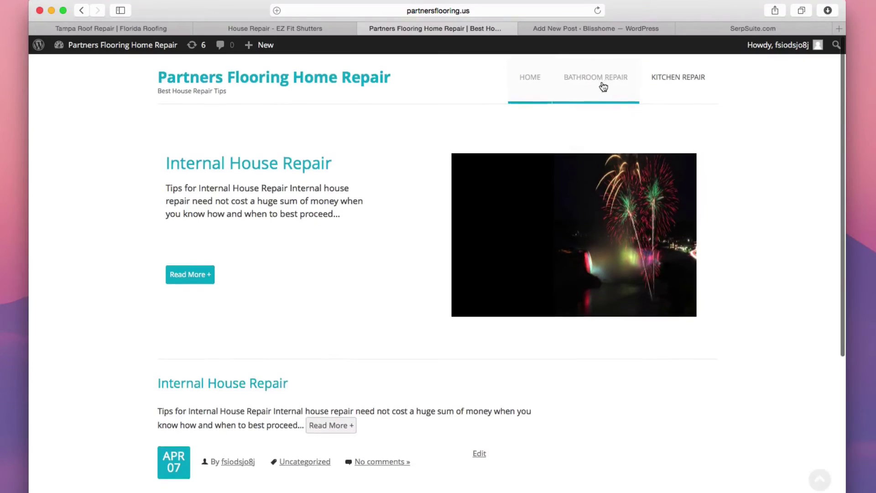
click(603, 76)
scroll(523, 124, down, 20)
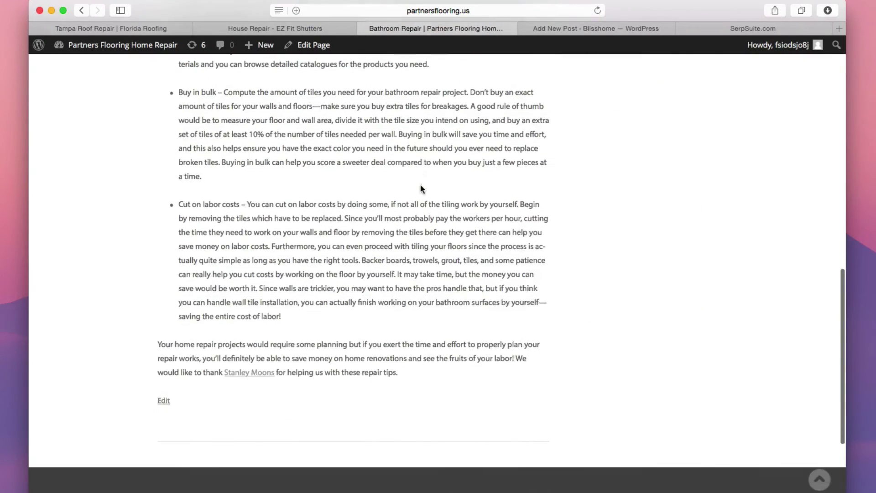
click(329, 28)
scroll(304, 285, down, 10)
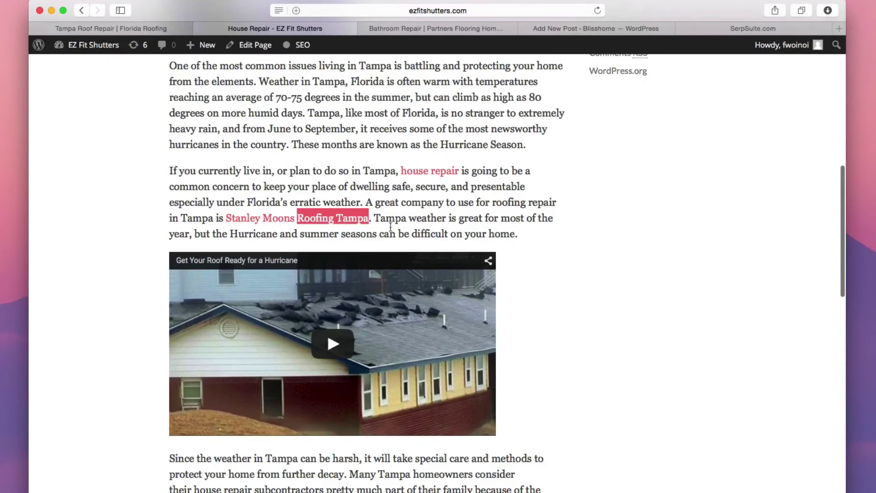
scroll(310, 227, up, 3)
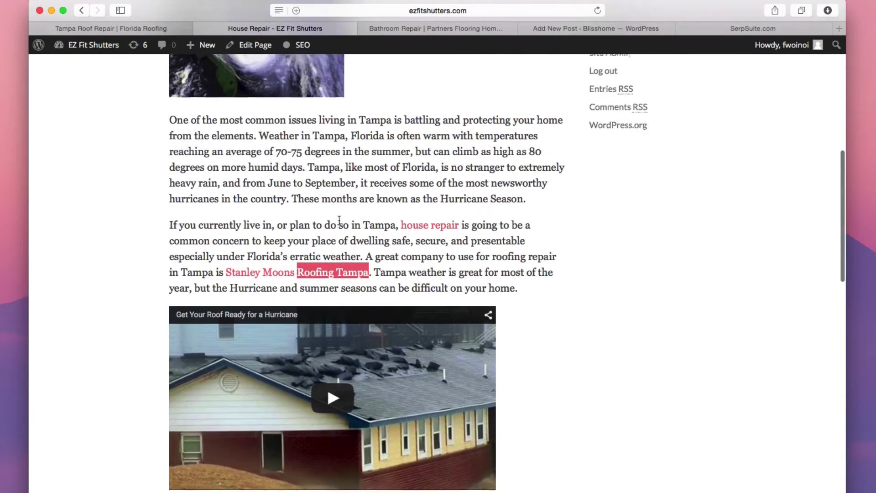
scroll(343, 215, up, 1)
scroll(342, 207, up, 3)
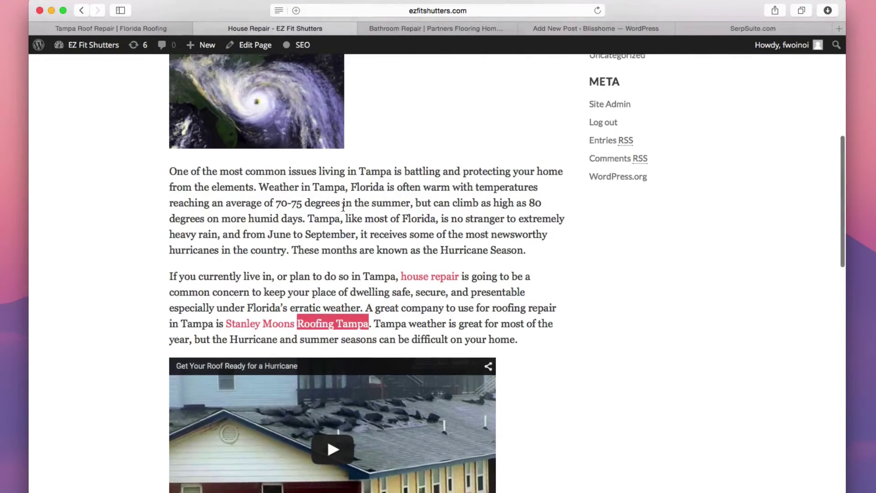
scroll(365, 123, up, 3)
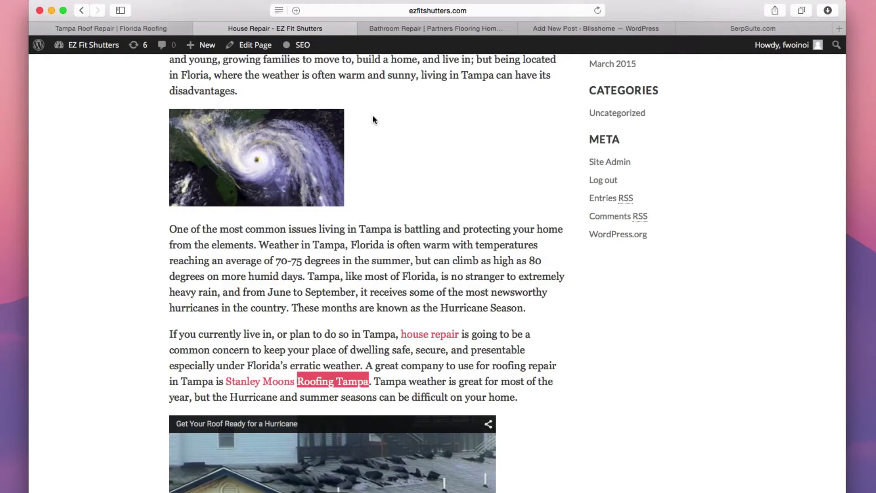
scroll(369, 114, up, 5)
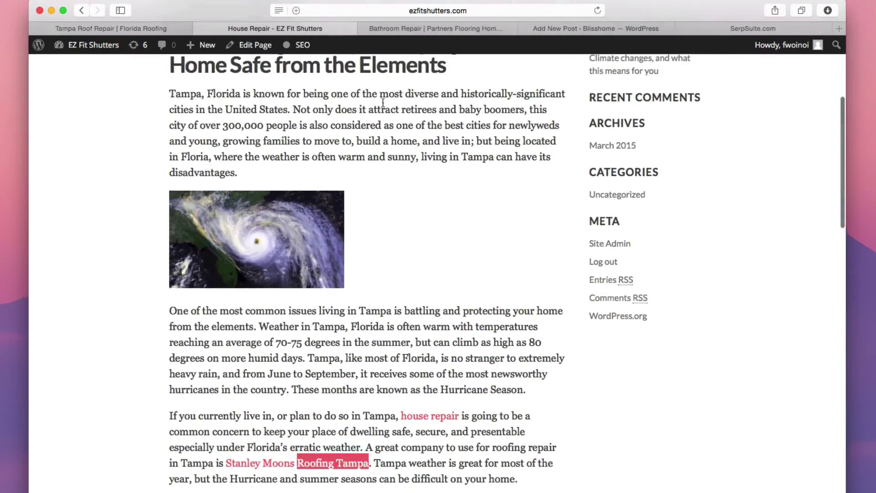
click(160, 28)
key(super+r)
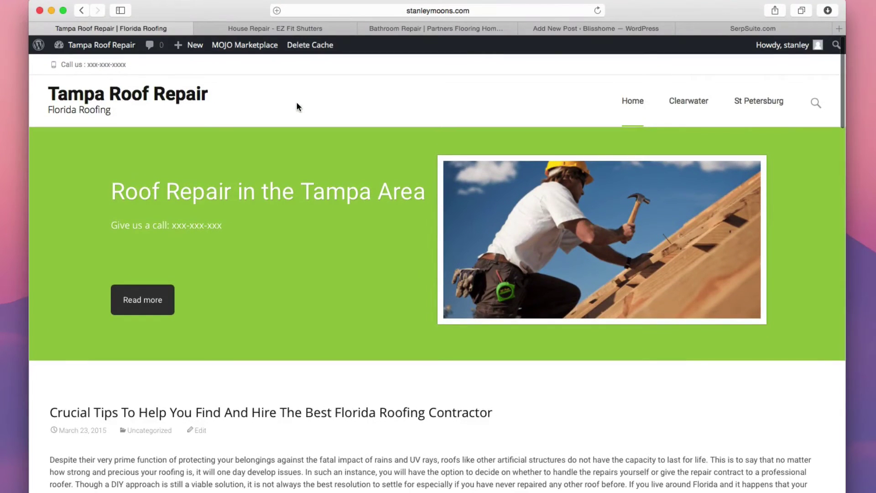
Return to the Blisshome draft and read through its paragraphs for a phrase suited to a roof repair link.
click(583, 32)
scroll(303, 284, down, 1)
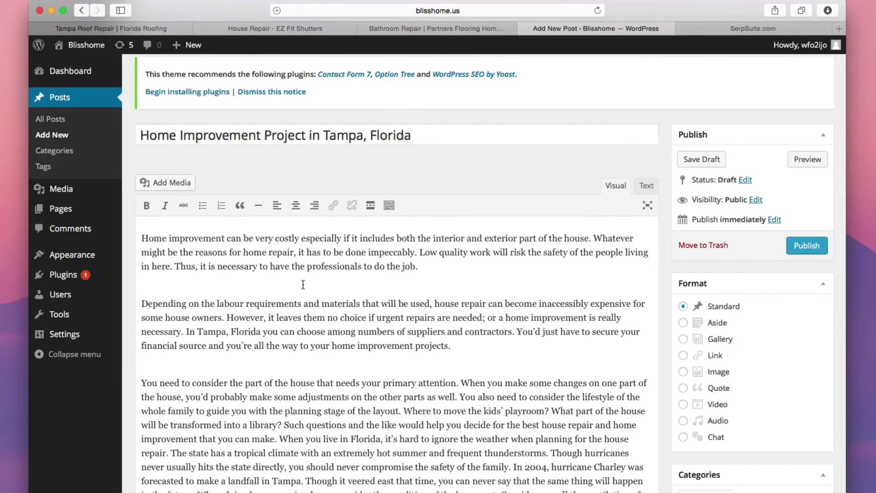
scroll(303, 284, down, 3)
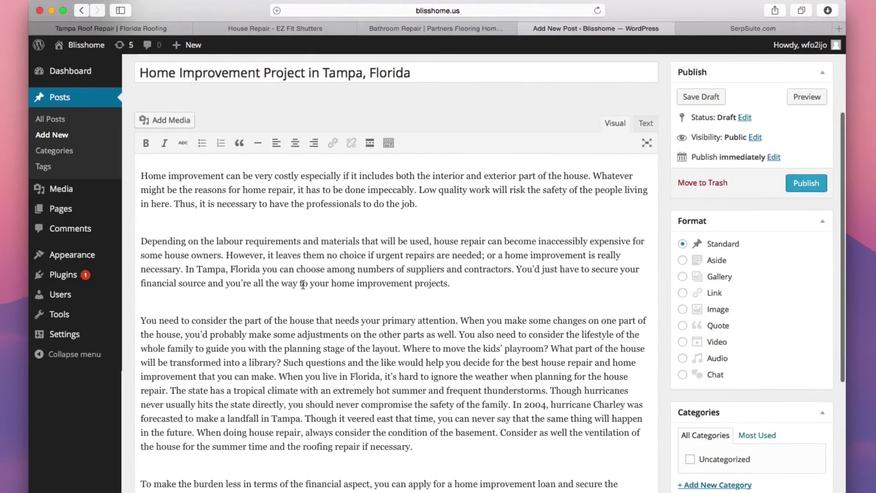
scroll(303, 285, down, 1)
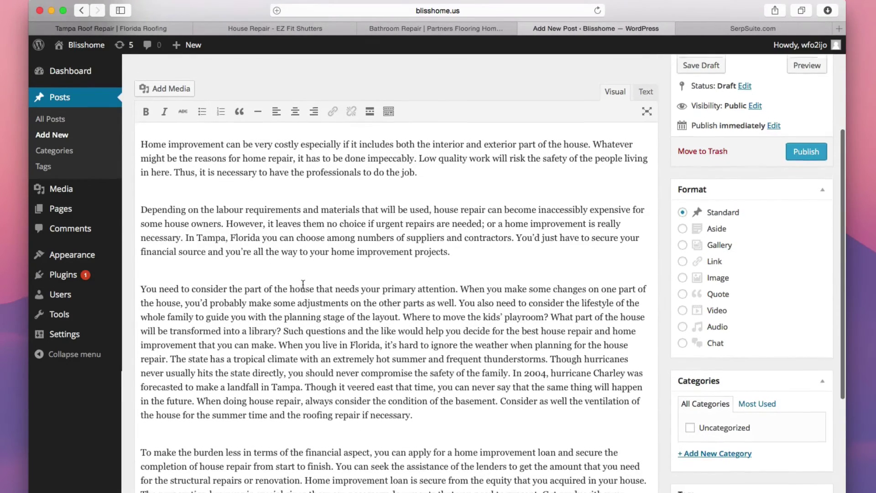
scroll(303, 284, down, 1)
scroll(301, 284, up, 2)
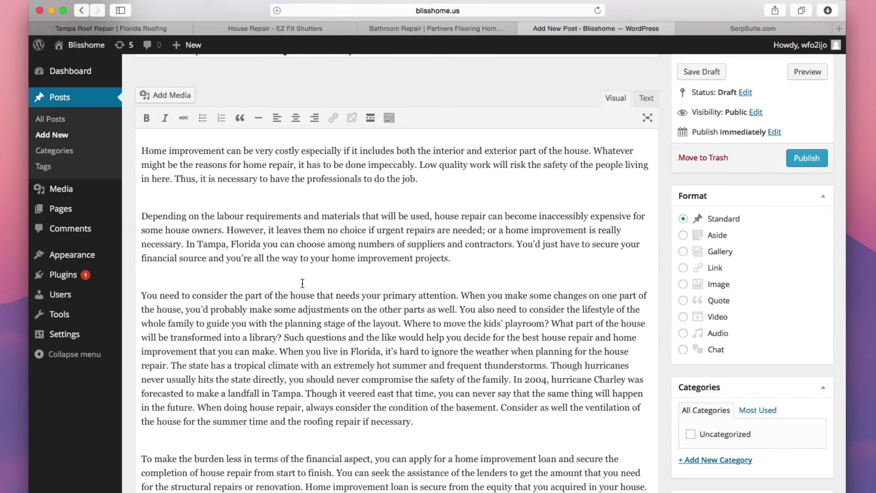
scroll(303, 283, down, 1)
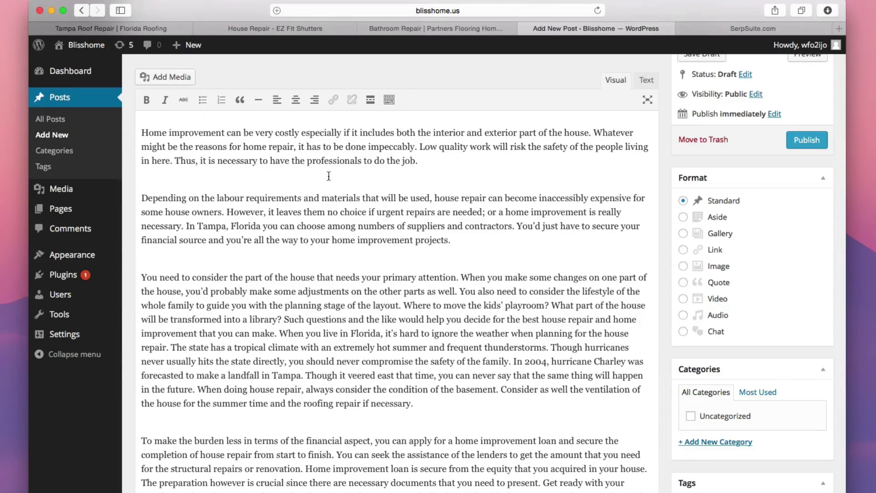
scroll(331, 177, down, 2)
scroll(325, 178, down, 3)
scroll(322, 188, down, 2)
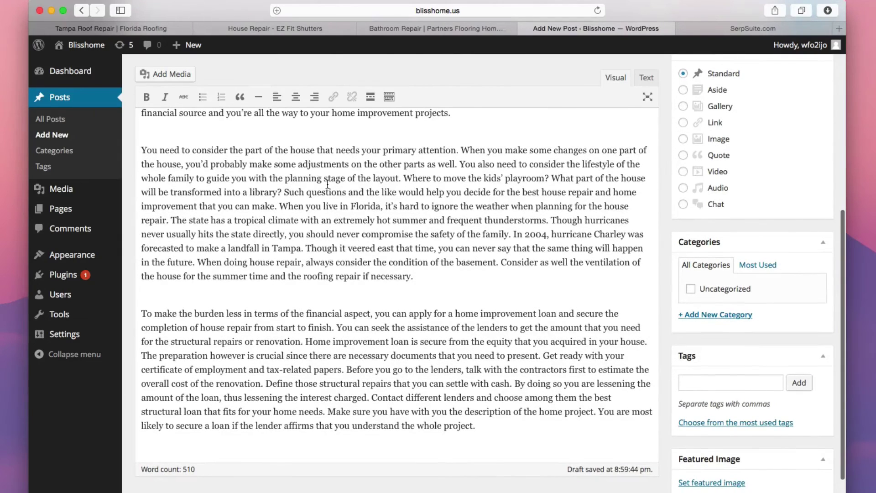
scroll(328, 184, down, 1)
scroll(327, 185, up, 1)
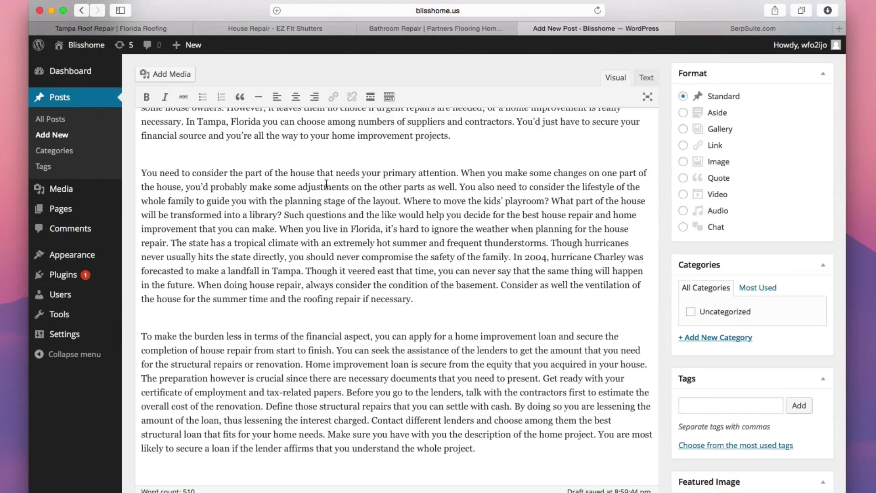
scroll(326, 184, down, 1)
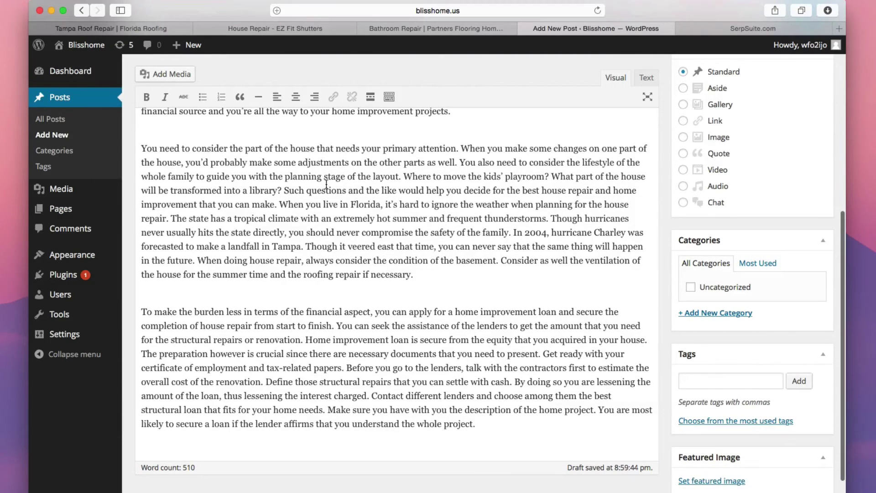
Insert "in Tampa" after "roofing repair" in the last sentence of the "You need to consider" paragraph.
drag(302, 273, 354, 274)
click(298, 280)
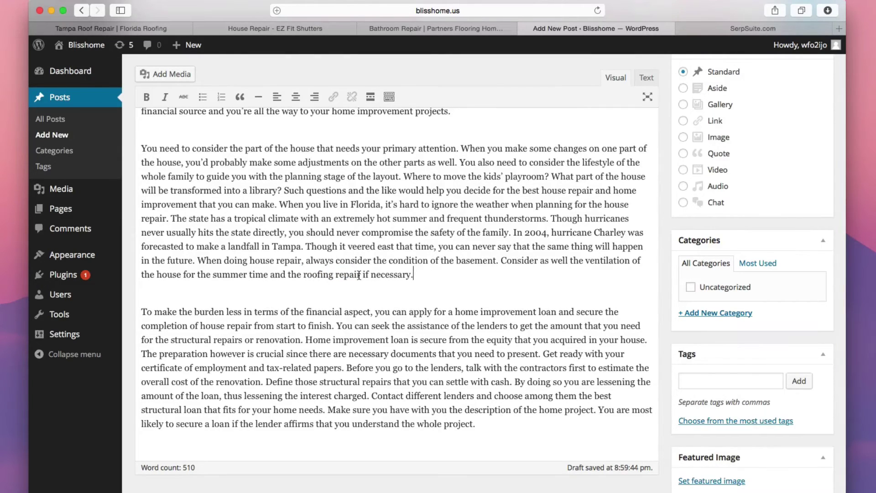
click(365, 274)
text(in Tampa)
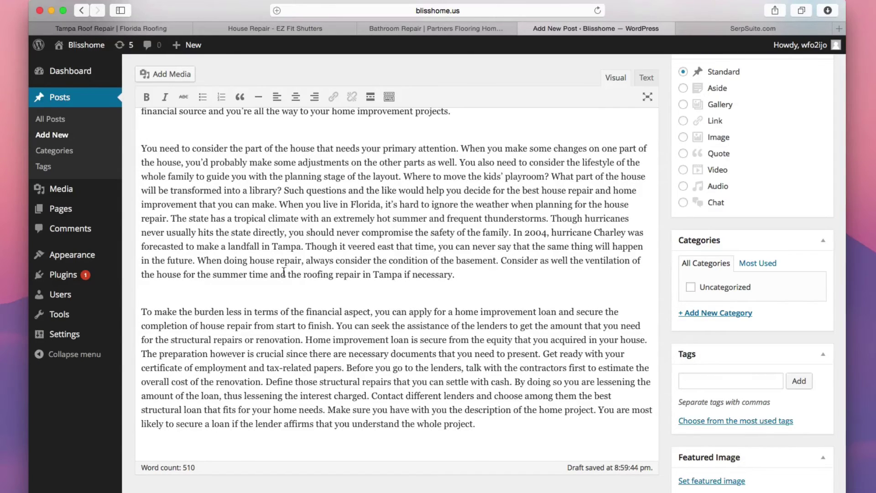
drag(206, 274, 424, 276)
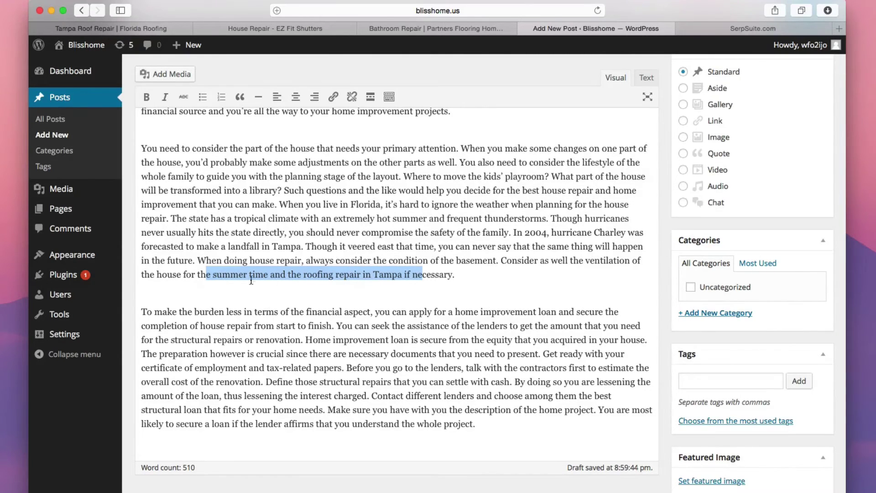
click(340, 275)
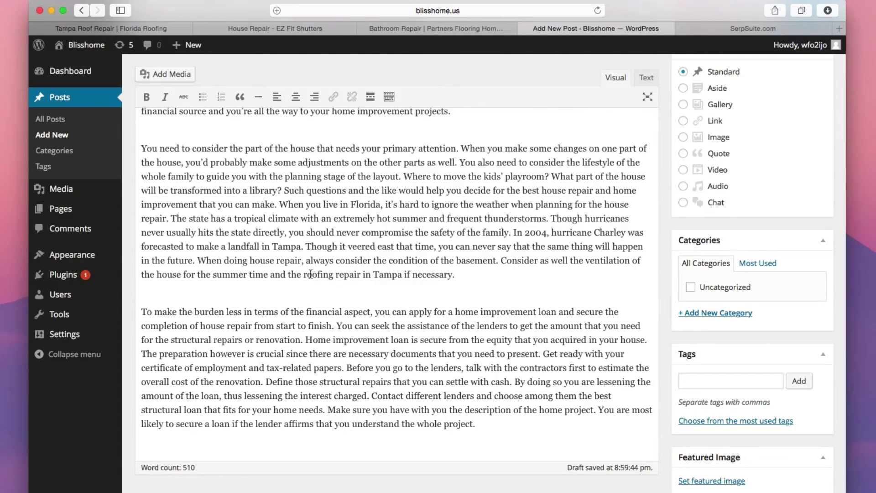
Link the phrase "roofing repair in Tampa" to the Tampa Roof Repair site, using the address copied from its home page.
drag(305, 274, 402, 271)
click(160, 26)
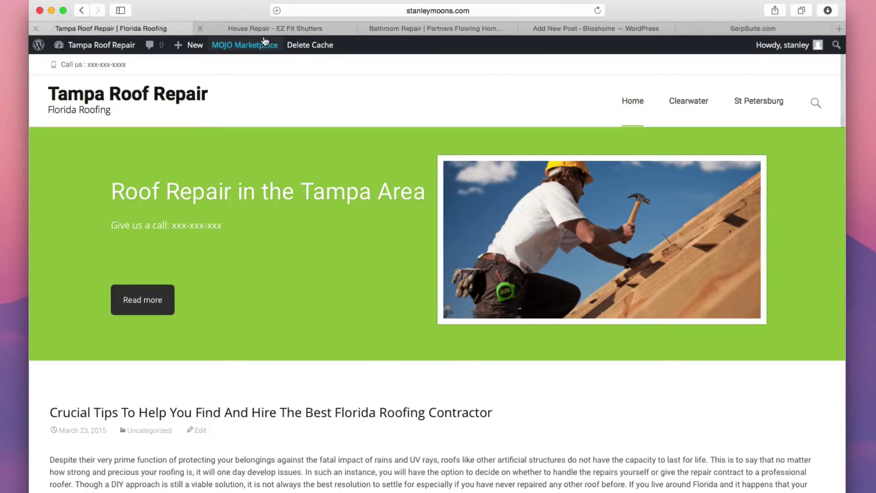
click(496, 10)
key(super+c)
click(737, 28)
click(582, 29)
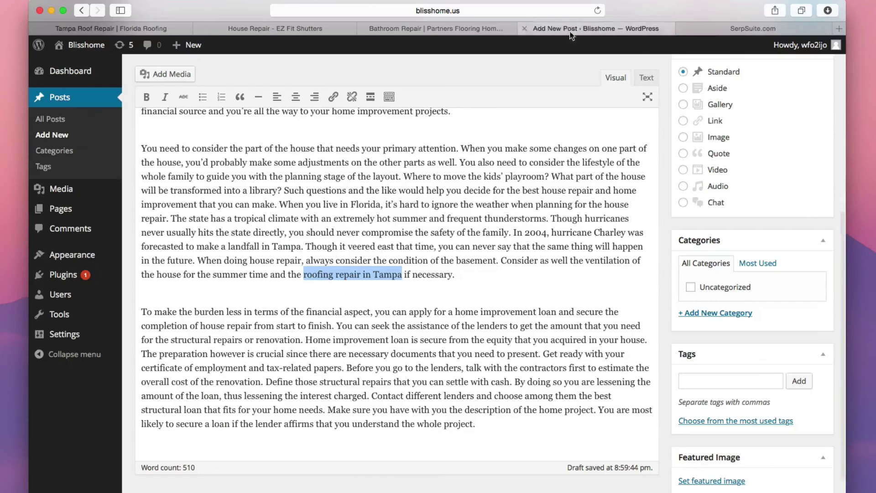
click(333, 96)
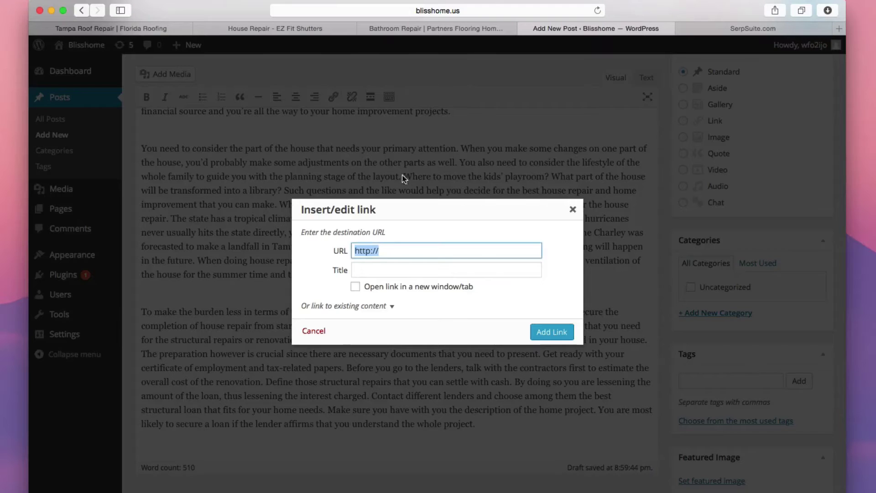
key(super+v)
click(551, 332)
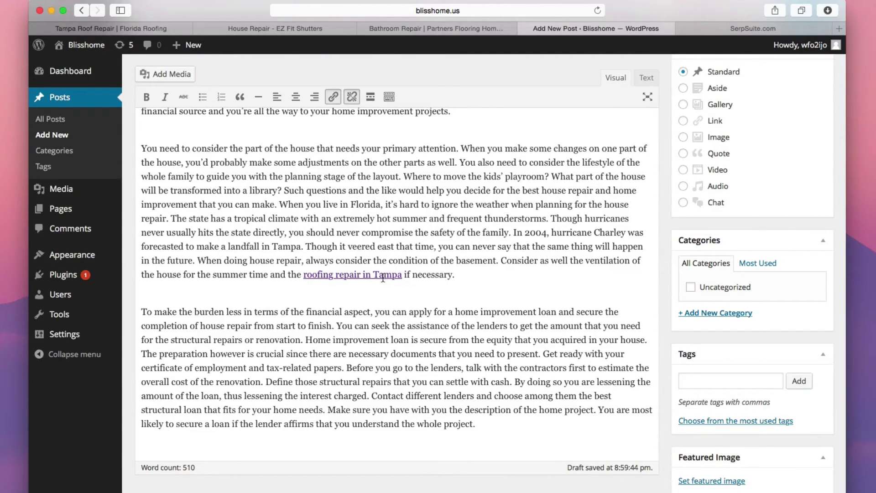
Publish the "Home Improvement Project in Tampa, Florida" post on Blisshome.
click(434, 9)
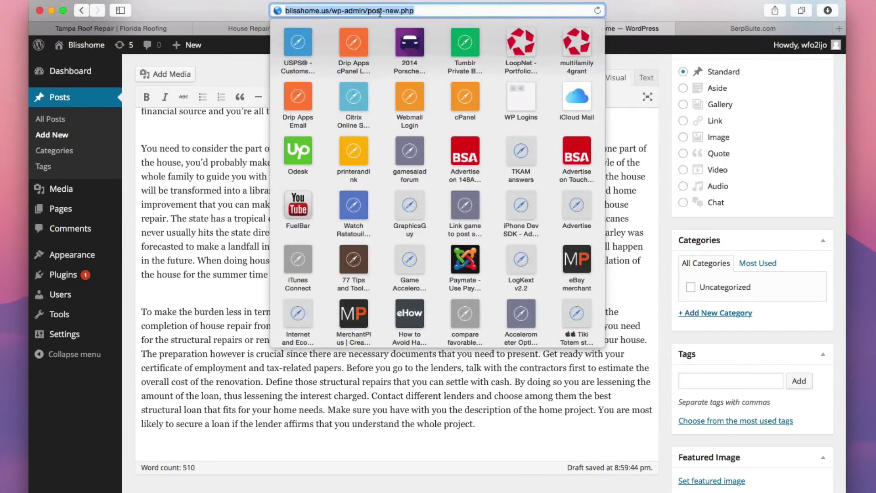
click(213, 170)
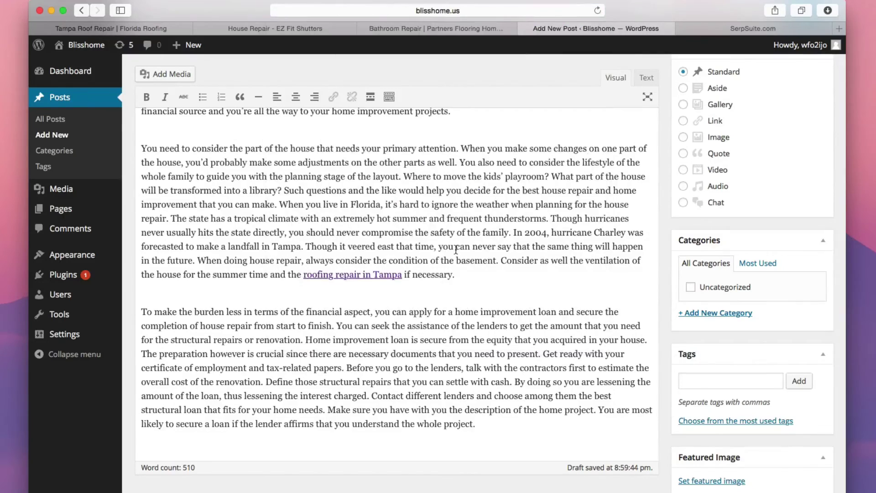
scroll(462, 250, down, 2)
scroll(740, 352, up, 10)
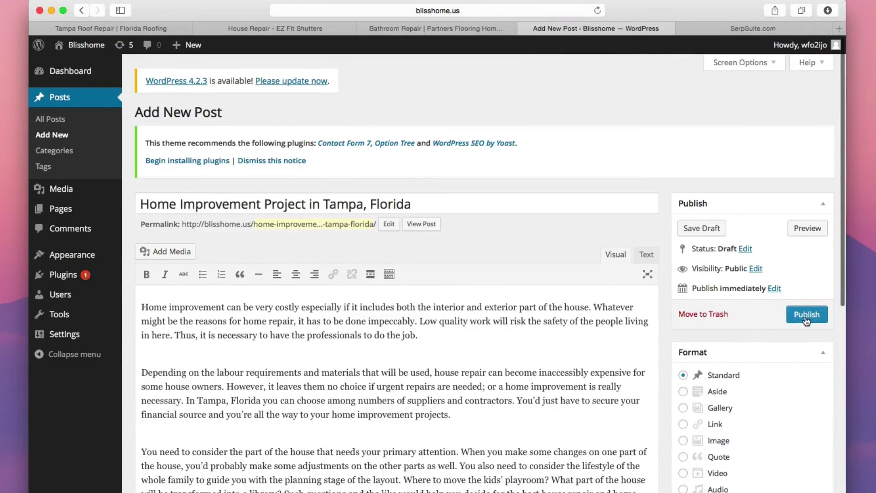
click(807, 315)
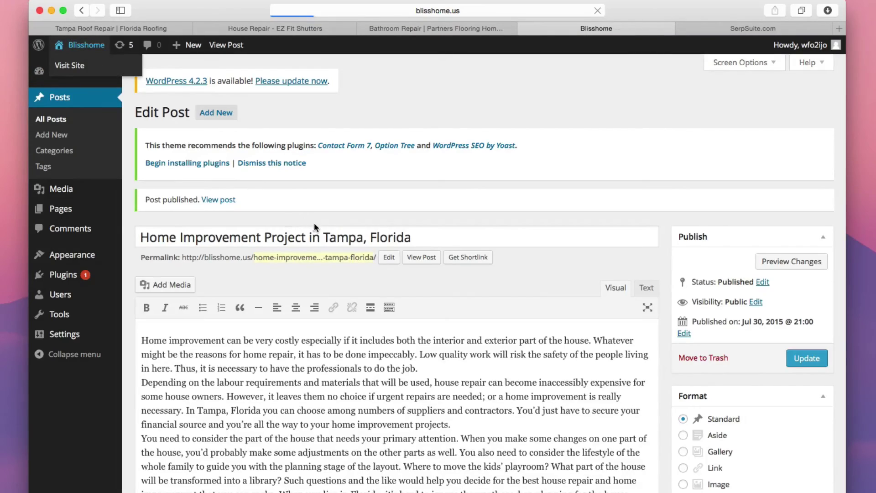
View the live Blisshome blog and check both published articles and their highlighted links.
scroll(314, 222, down, 3)
scroll(314, 223, down, 5)
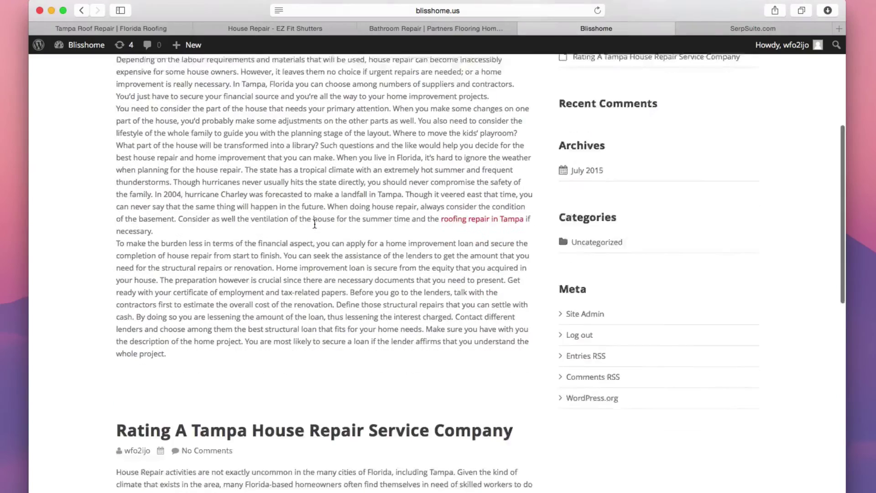
scroll(377, 321, down, 5)
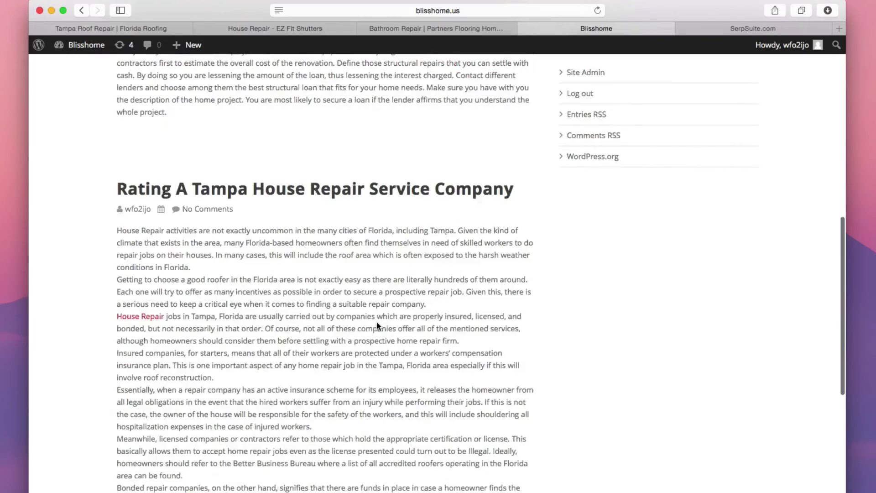
scroll(377, 322, up, 12)
scroll(337, 322, down, 1)
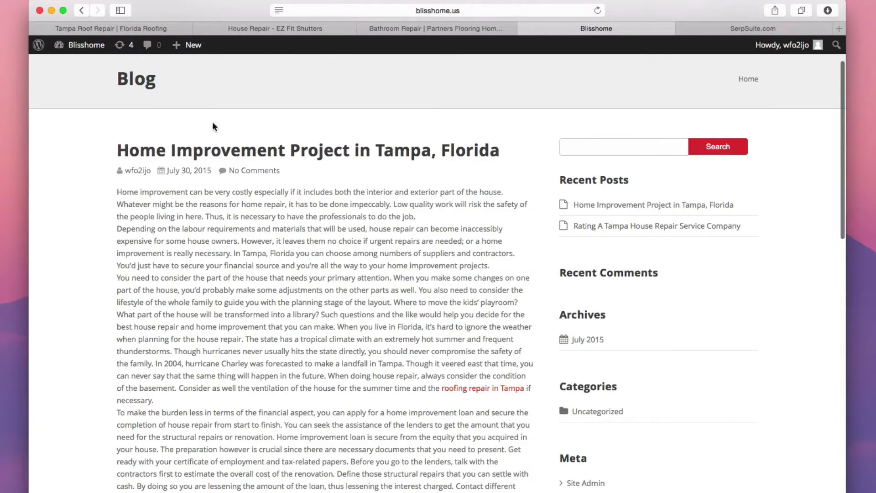
Look over the Tampa Roof Repair home page, SerpSuite keyword rankings and Partners Flooring page, and return to the Blisshome blog.
click(129, 29)
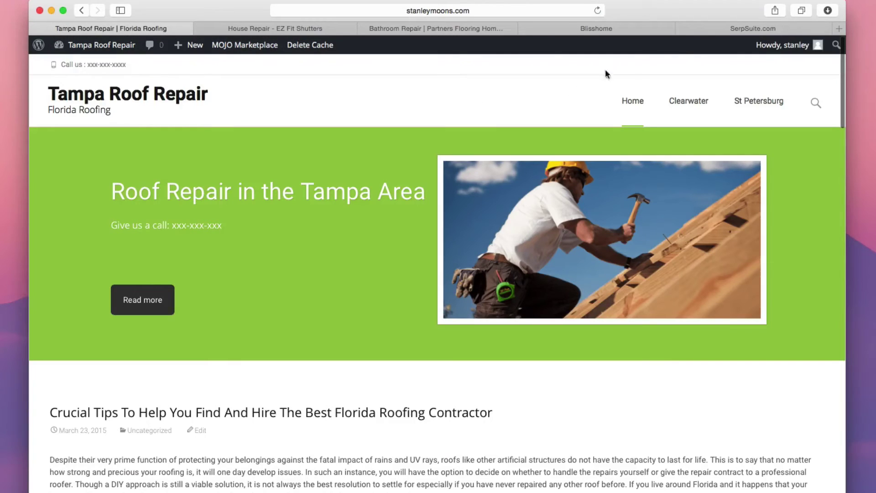
click(719, 30)
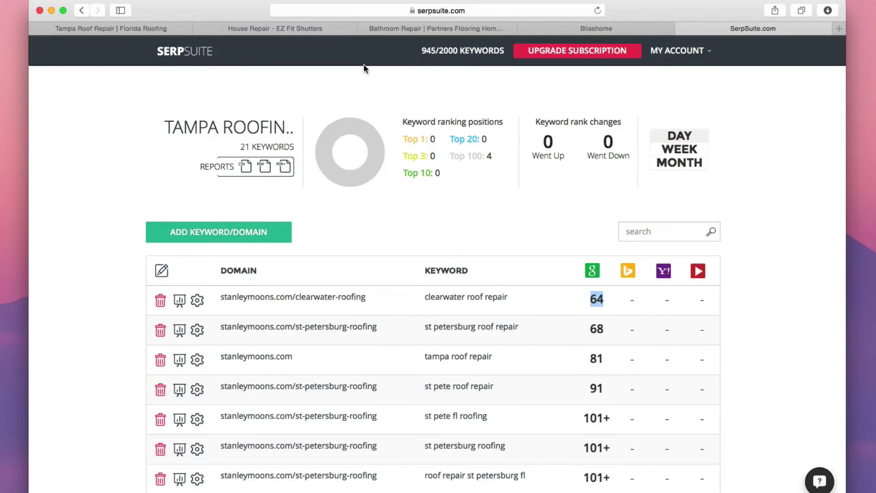
click(355, 29)
click(363, 28)
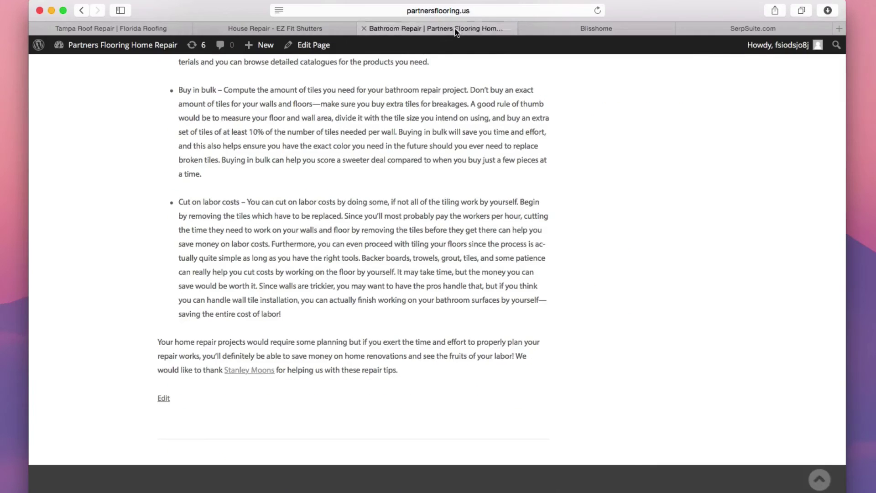
click(583, 32)
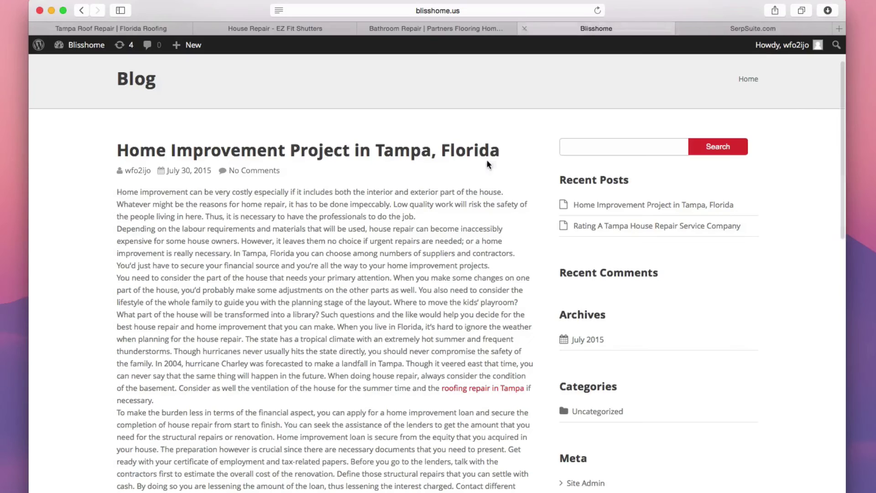
scroll(472, 164, down, 1)
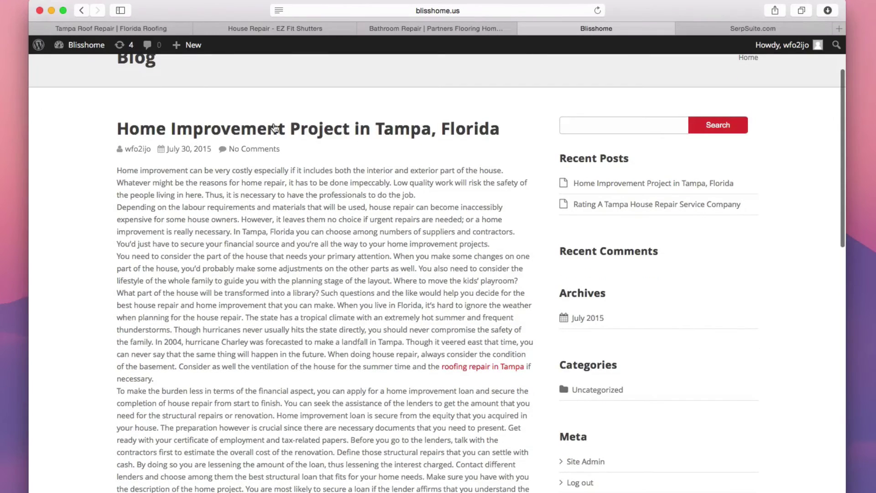
scroll(500, 108, up, 3)
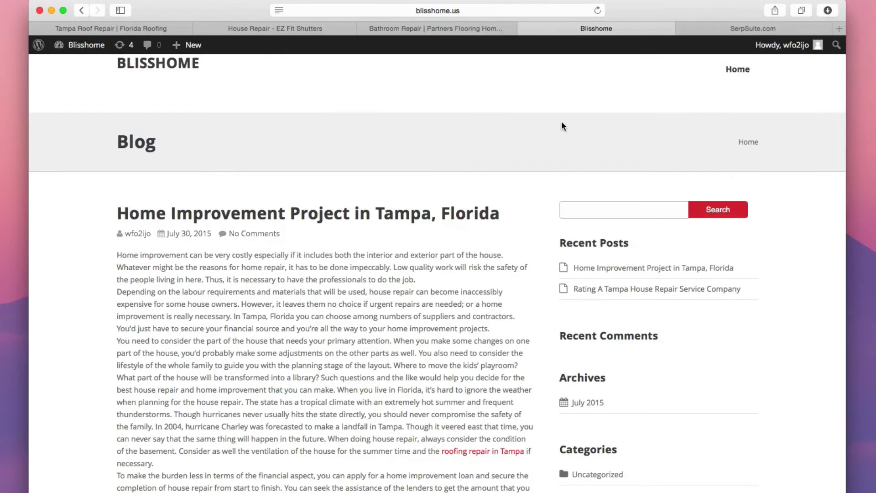
Search the web for "youtube roof repair" in a new browser tab.
key(super+t)
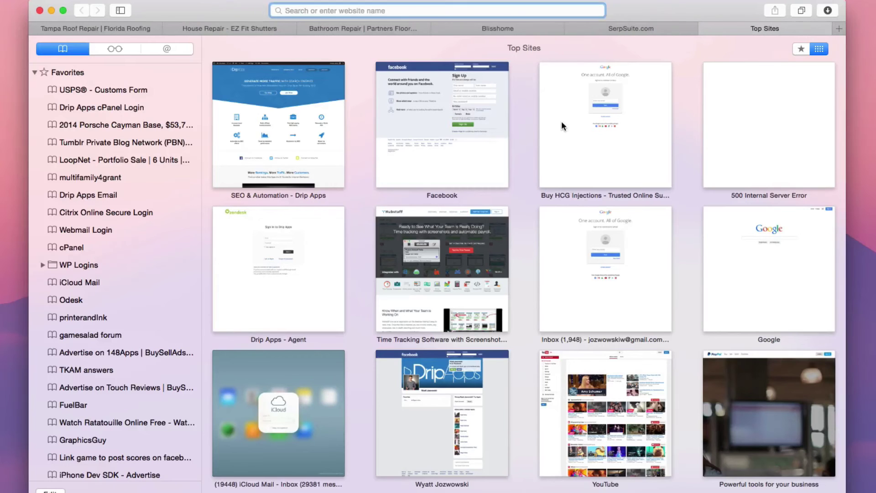
text(youtube )
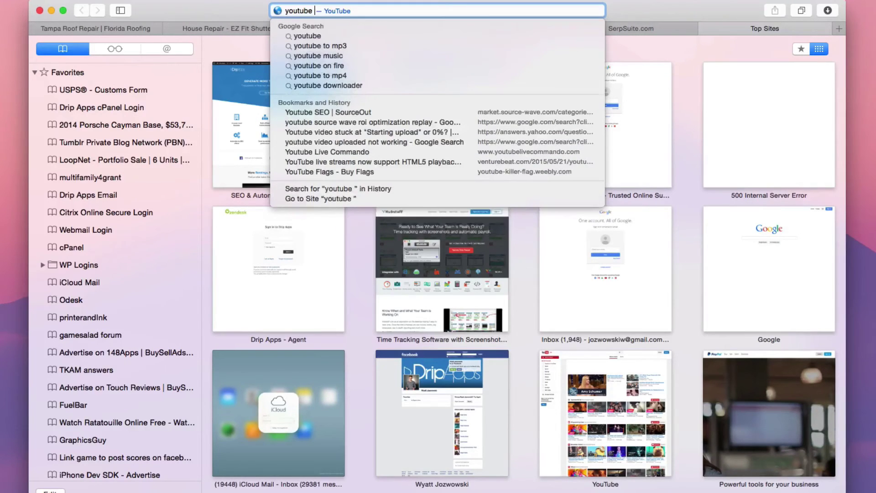
text(h)
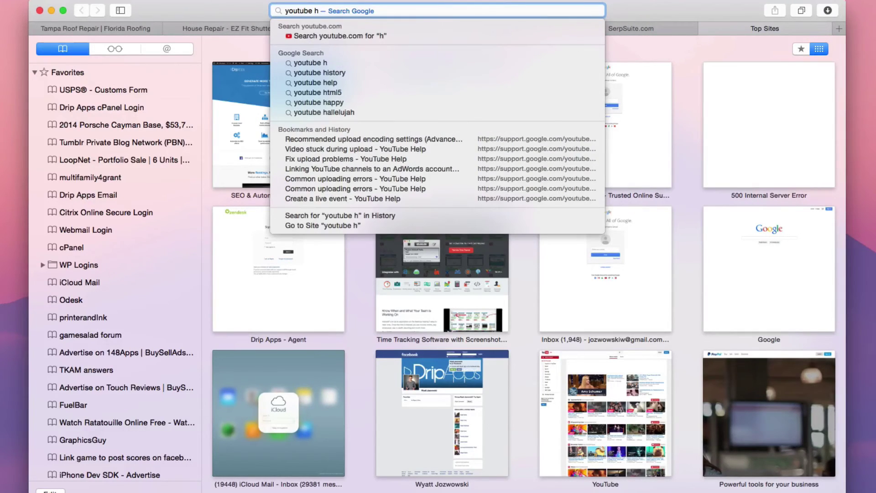
key(BackSpace)
text(roof repa)
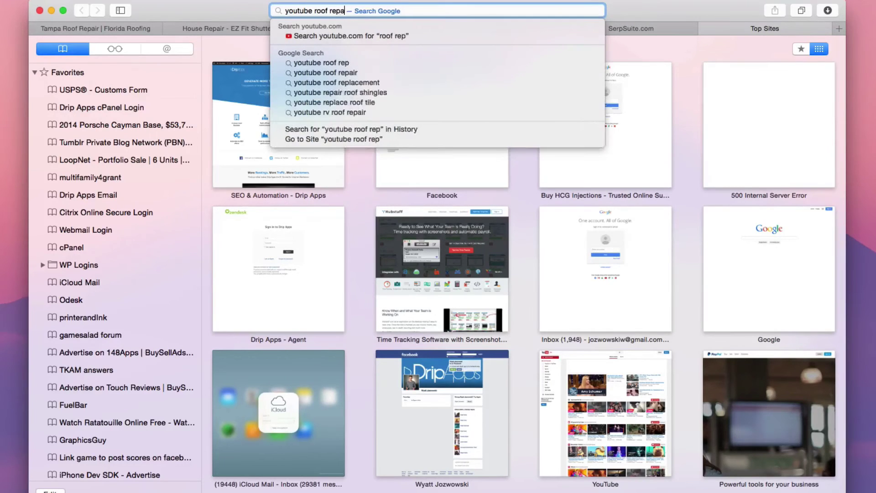
text(ir)
key(Return)
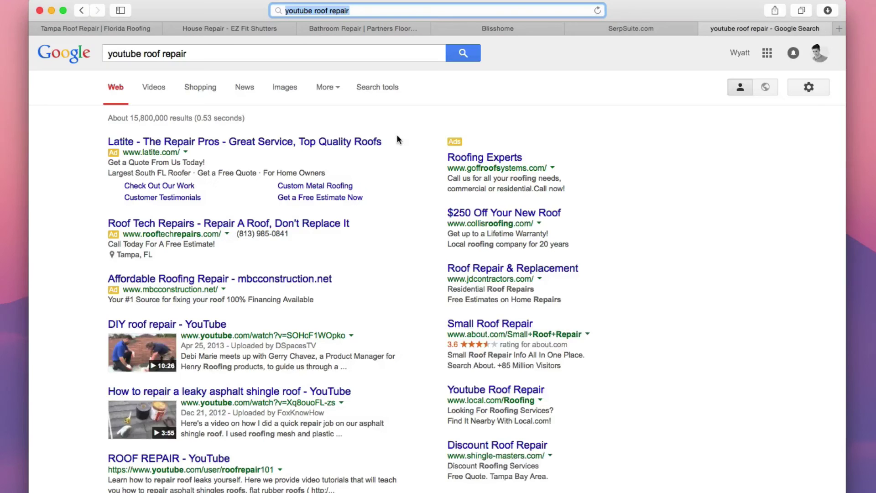
Open the "DIY roof repair" YouTube video in its own tab, close the search results and pause the video.
scroll(398, 137, down, 3)
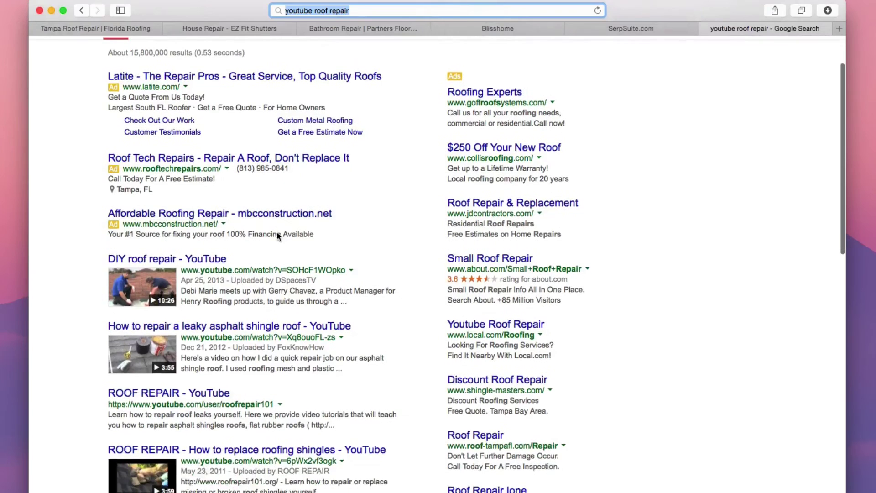
right_click(173, 267)
click(189, 270)
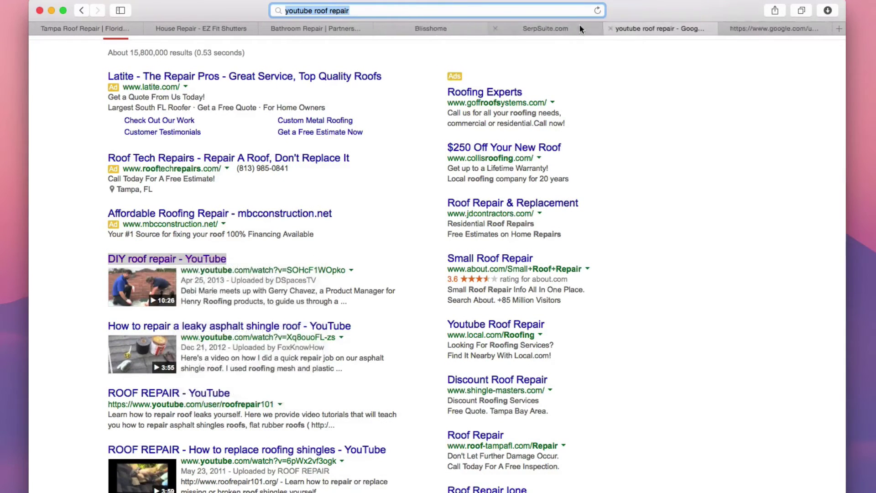
click(610, 28)
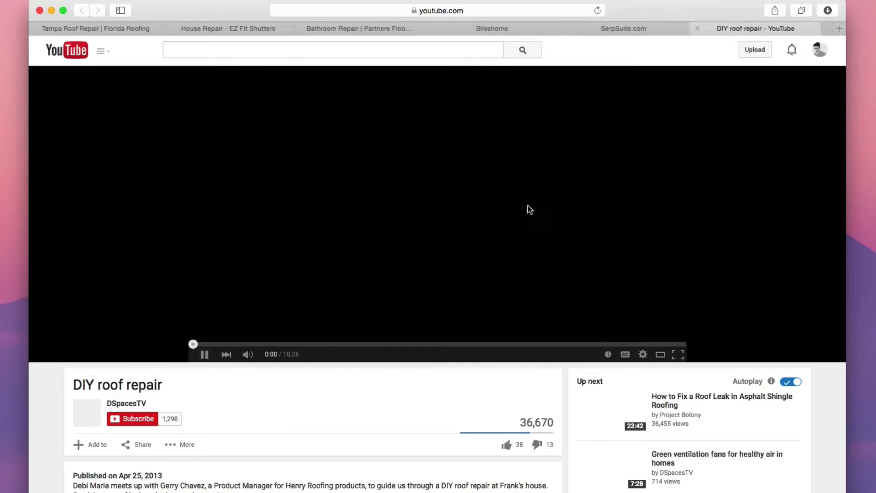
click(467, 197)
Copy the embed code of the "DIY roof repair" video from its sharing options.
scroll(456, 196, down, 3)
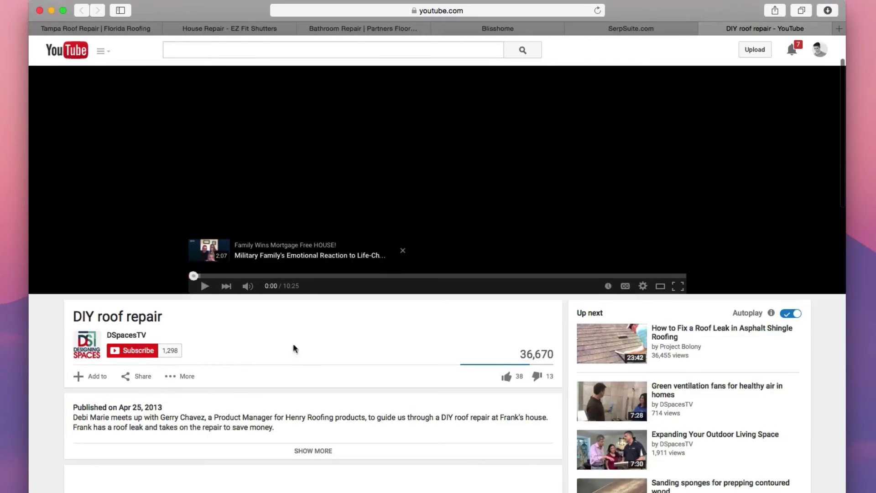
click(145, 385)
scroll(186, 383, down, 3)
click(131, 336)
key(super+c)
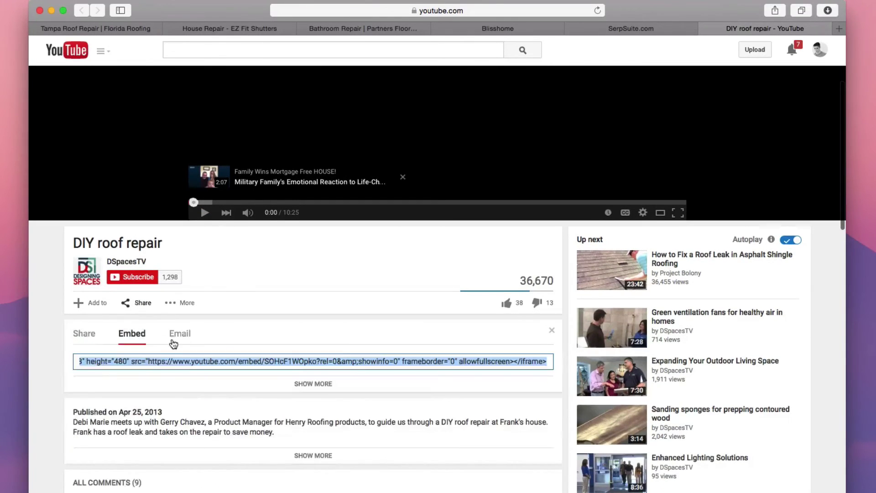
scroll(247, 335, down, 2)
Return to Blisshome and open the published "Home Improvement Project in Tampa, Florida" post for editing.
click(452, 28)
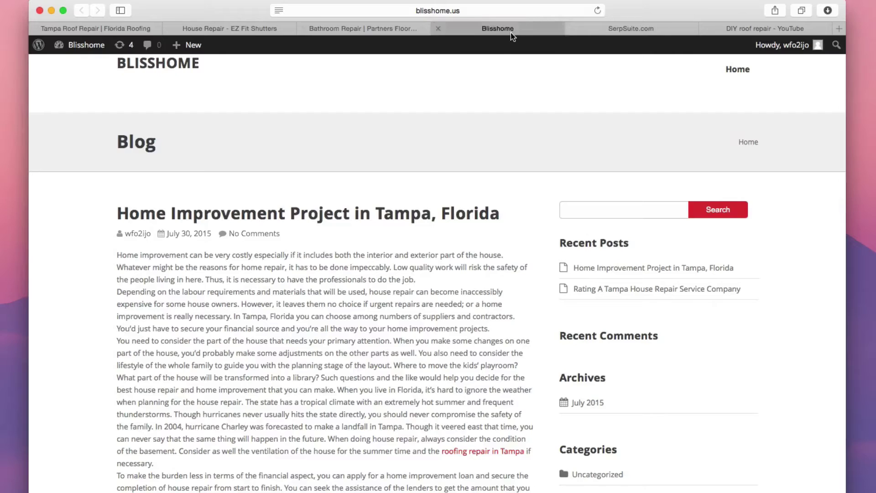
scroll(221, 196, down, 1)
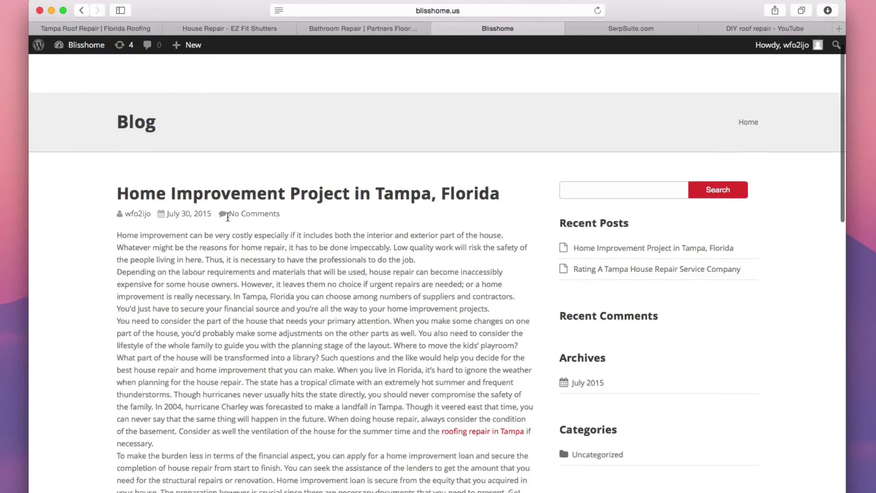
click(96, 49)
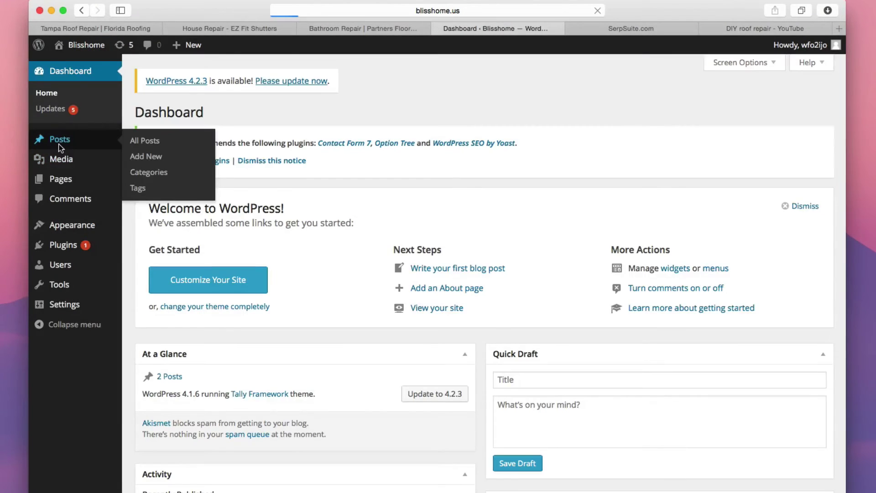
click(60, 144)
click(167, 275)
scroll(355, 292, down, 5)
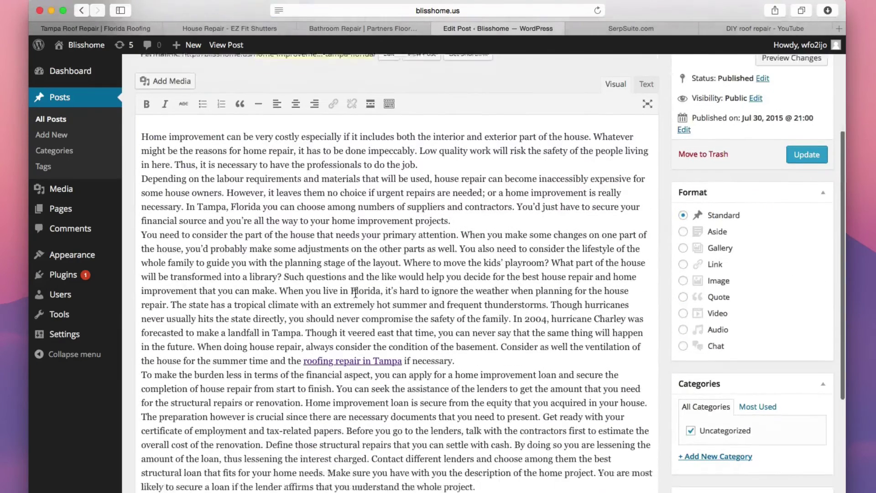
Paste the video's iframe embed code between the "Depending on the labour requirements" and "You need to consider" paragraphs, removing the extra blank line below it.
scroll(356, 293, down, 1)
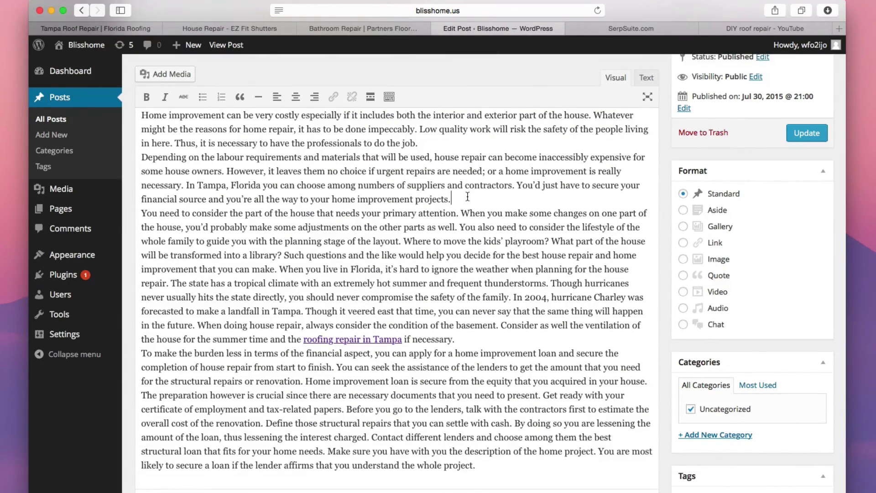
key(Return)
key(Return)
key(Return)
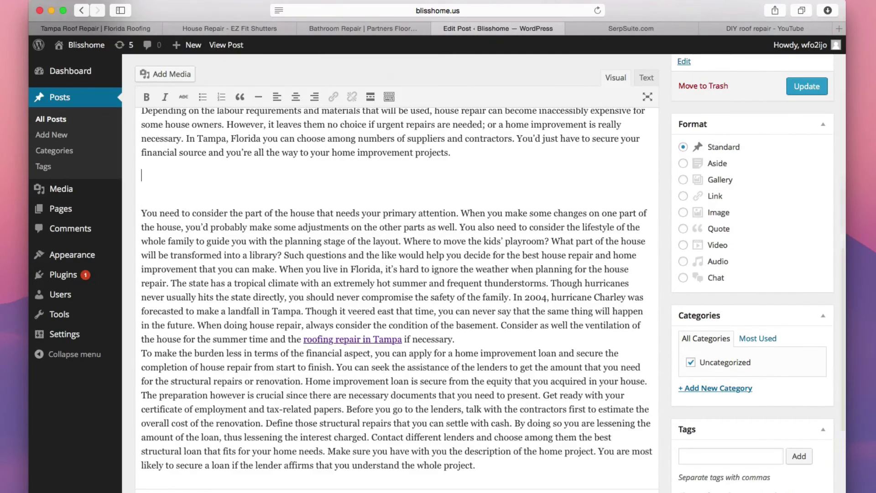
key(super+v)
scroll(222, 218, up, 1)
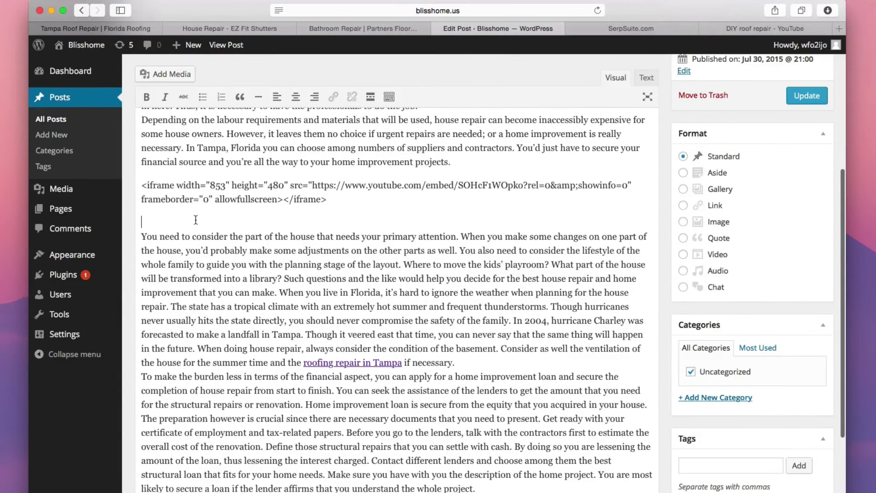
key(BackSpace)
scroll(468, 162, up, 2)
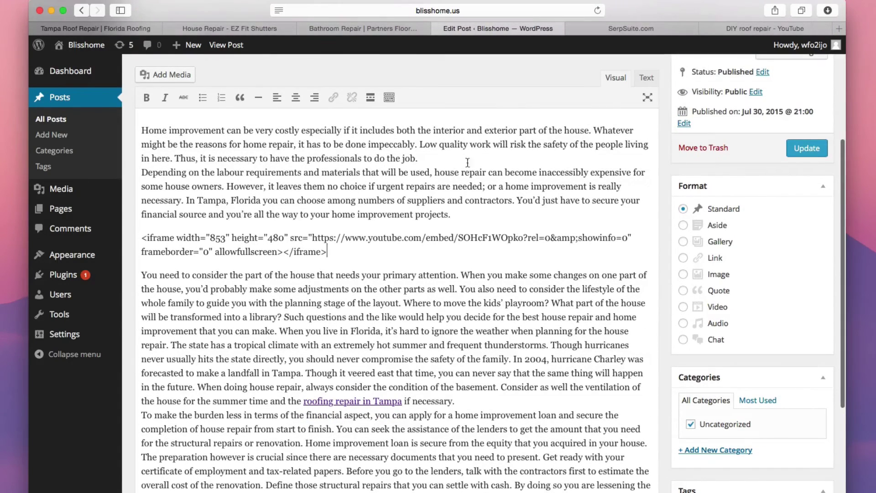
Separate the first two paragraphs with a blank line and add "Take a minute to watch this video:" above the embed code.
key(Return)
click(469, 218)
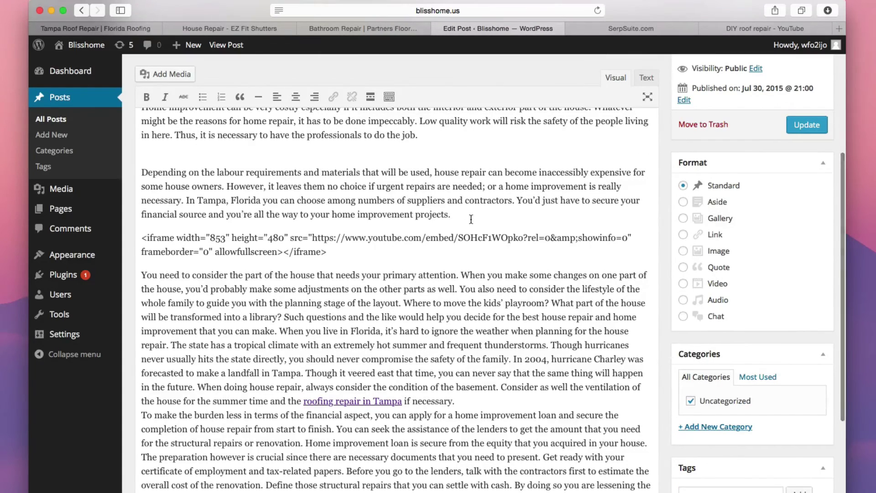
key(Return)
text(Take)
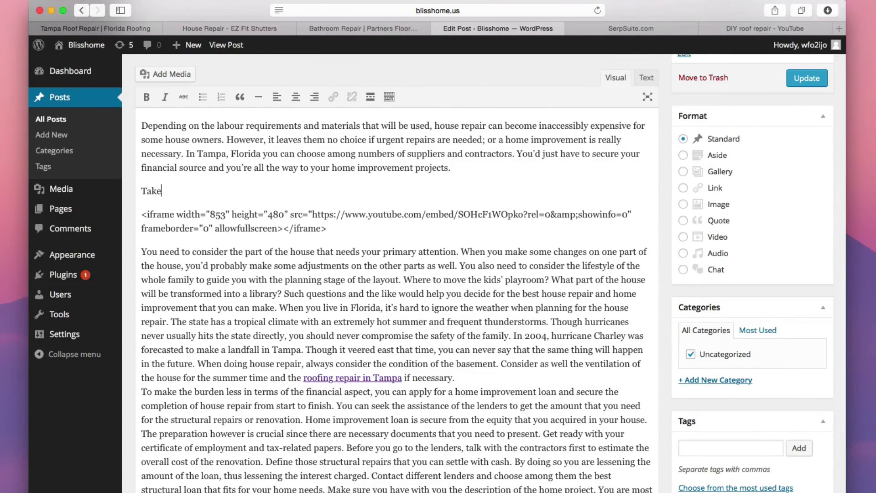
text( a minute to watch this video:)
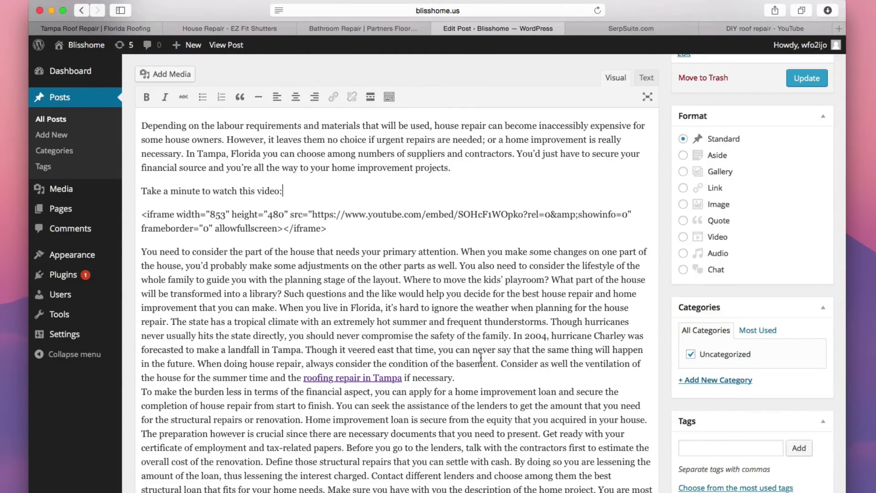
key(Return)
scroll(471, 320, up, 4)
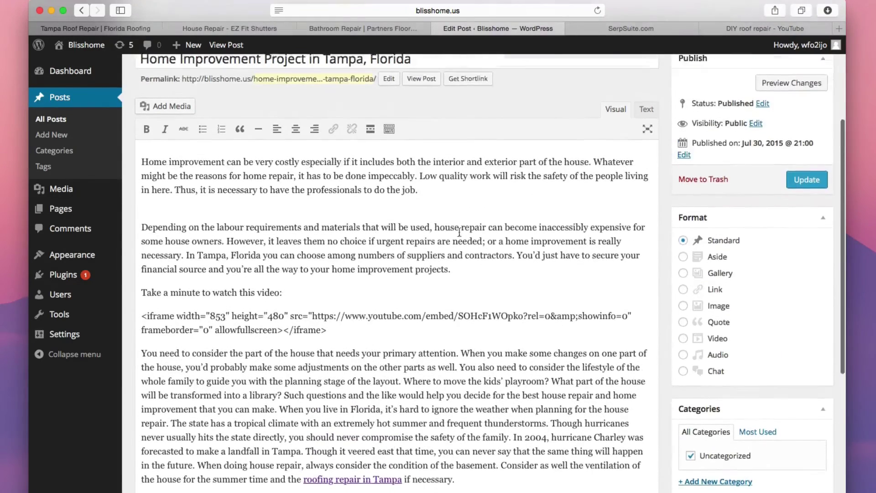
Update the Tampa home improvement post and check how the video embed code shows on the live blog.
click(822, 184)
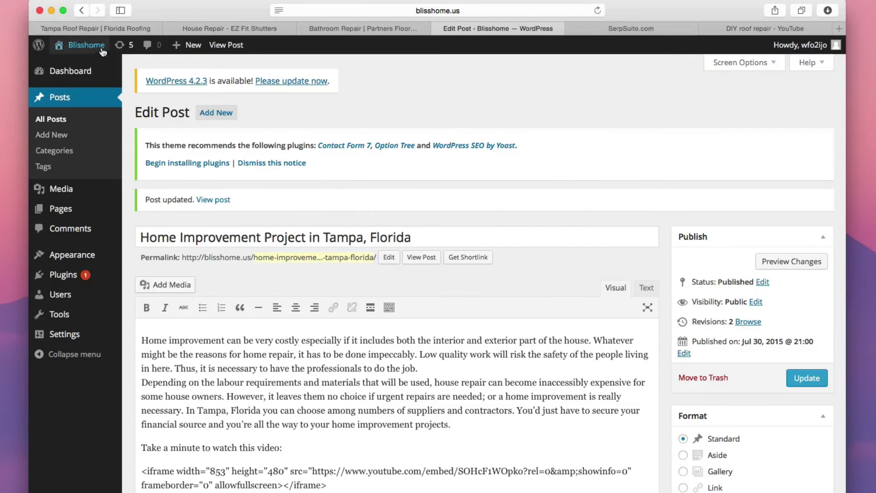
mouse_move(87, 45)
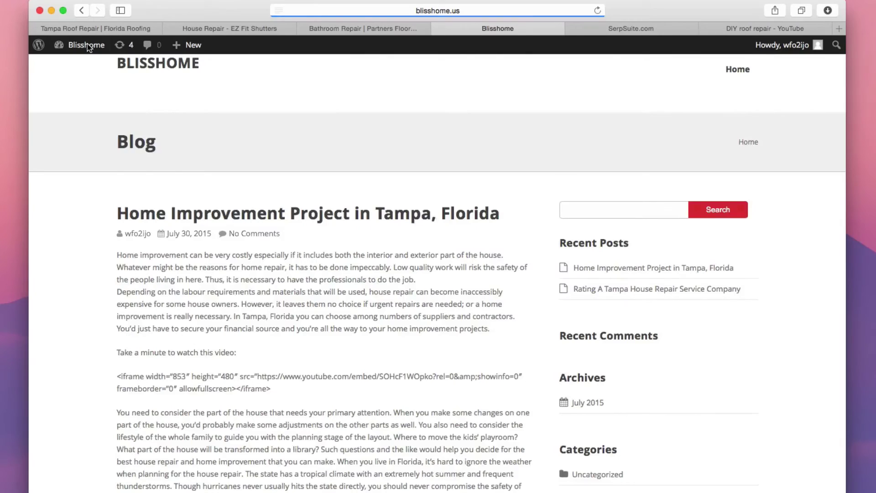
scroll(255, 87, down, 5)
scroll(260, 194, up, 5)
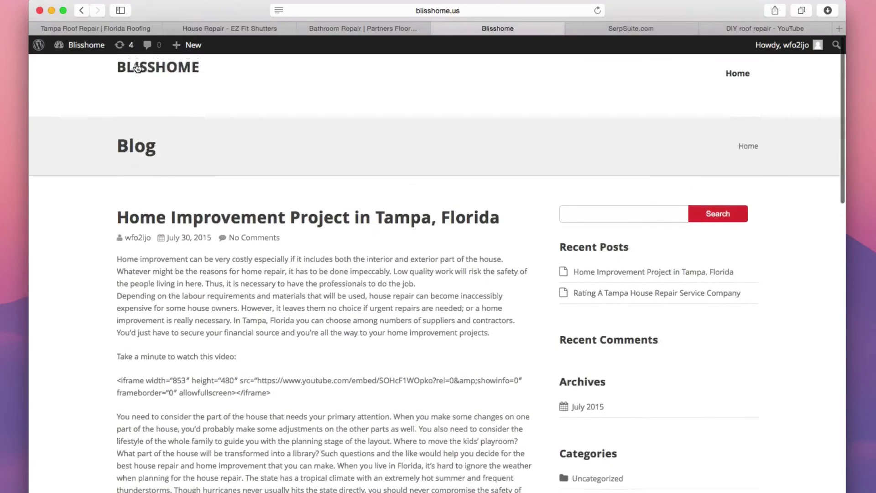
Reopen the "Home Improvement Project in Tampa, Florida" post for editing and cut the iframe embed code from its visual view.
click(78, 64)
mouse_move(60, 139)
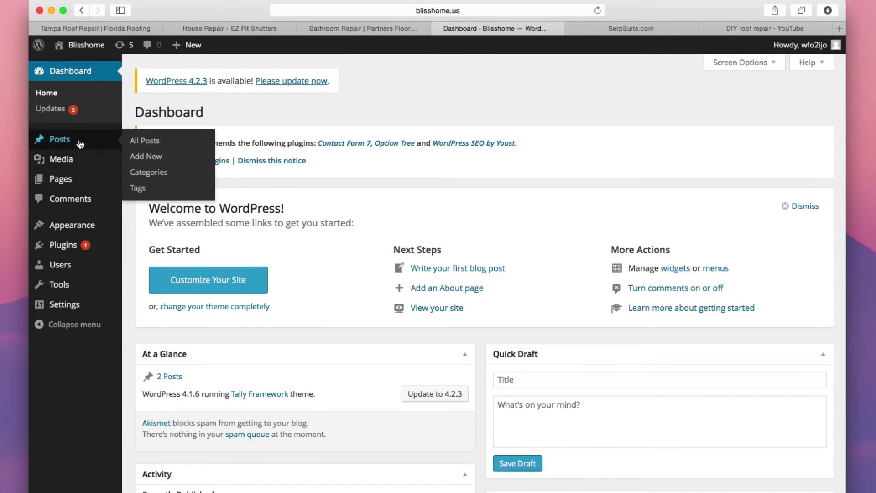
click(142, 141)
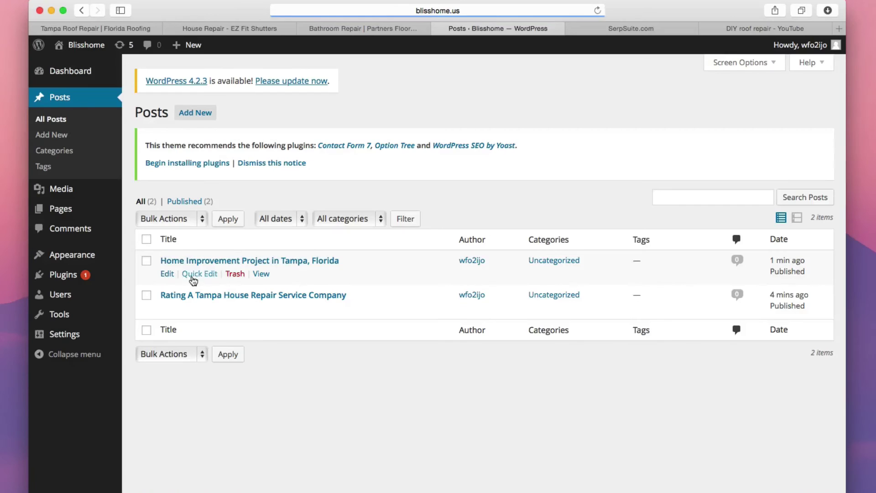
click(167, 274)
scroll(259, 273, down, 2)
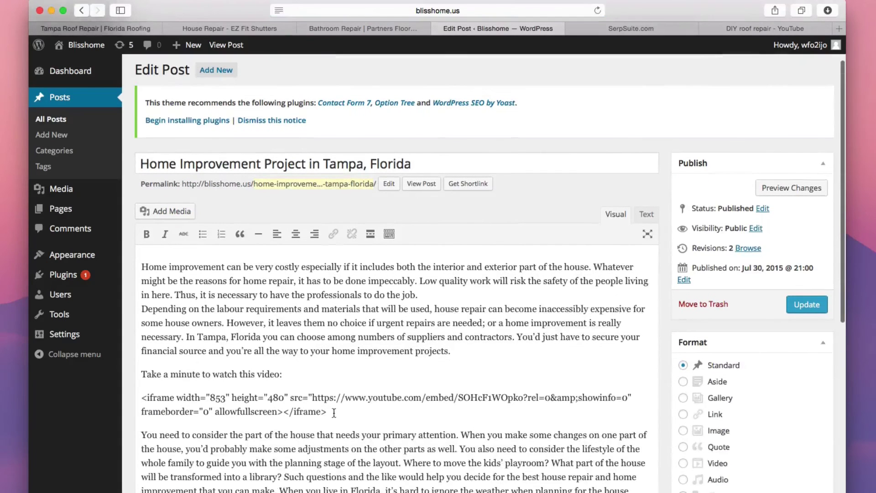
triple_click(161, 397)
key(super+c)
key(BackSpace)
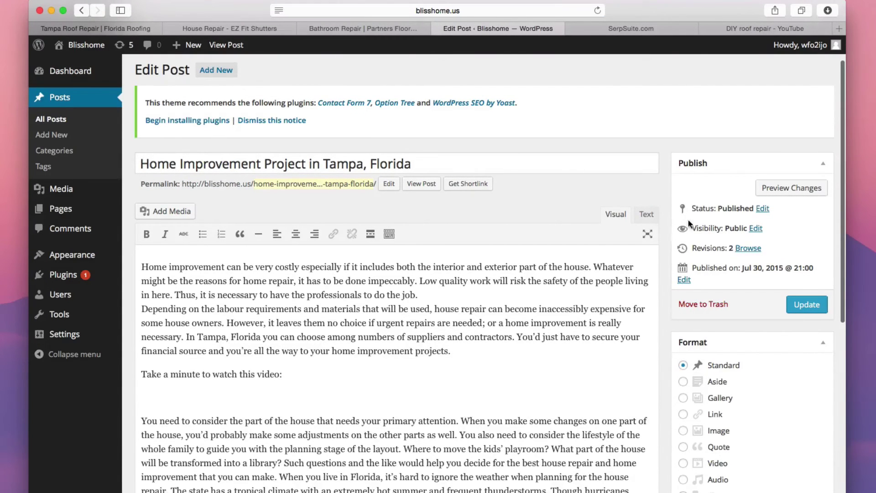
Replace the "&nbsp;" line in the post's HTML source with the iframe embed code and update the post.
click(647, 214)
triple_click(152, 368)
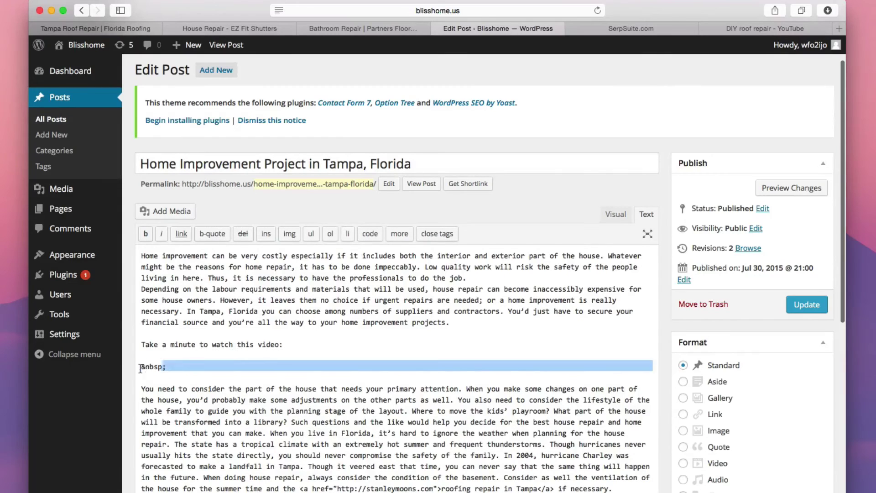
key(super+v)
key(Return)
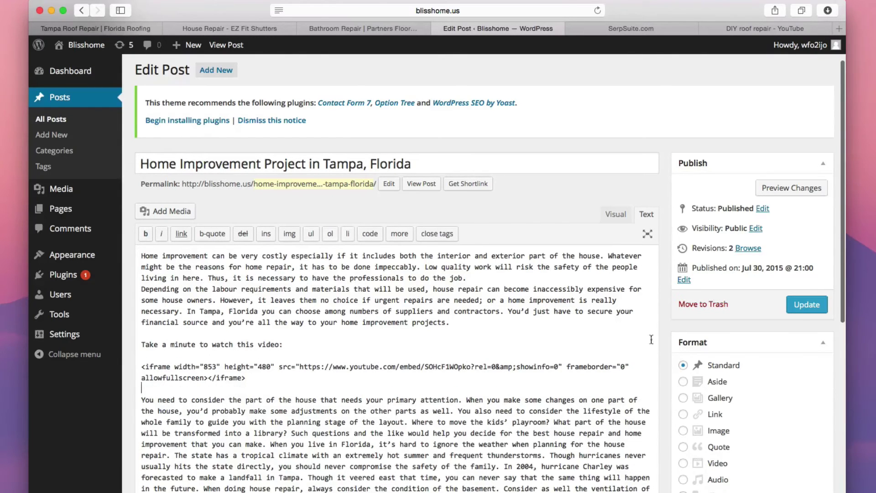
click(808, 305)
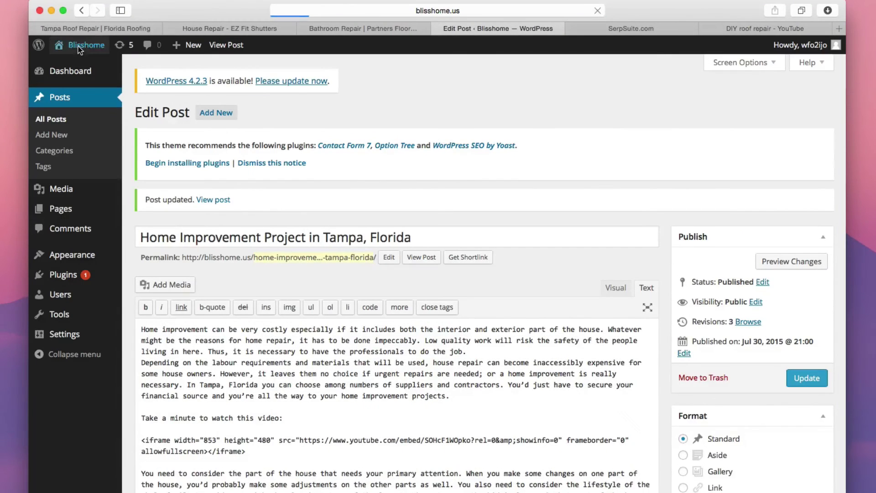
View the live Blisshome blog and examine the embedded video and the text around it.
click(80, 45)
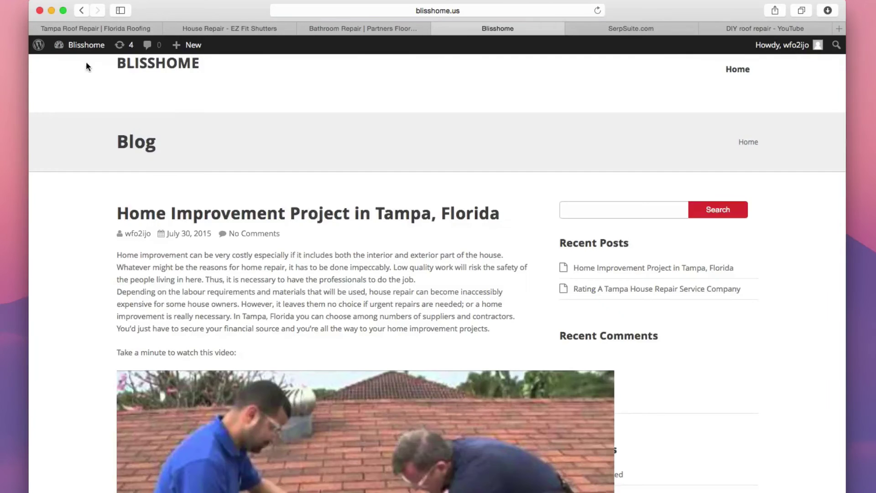
scroll(366, 273, down, 4)
scroll(442, 282, down, 2)
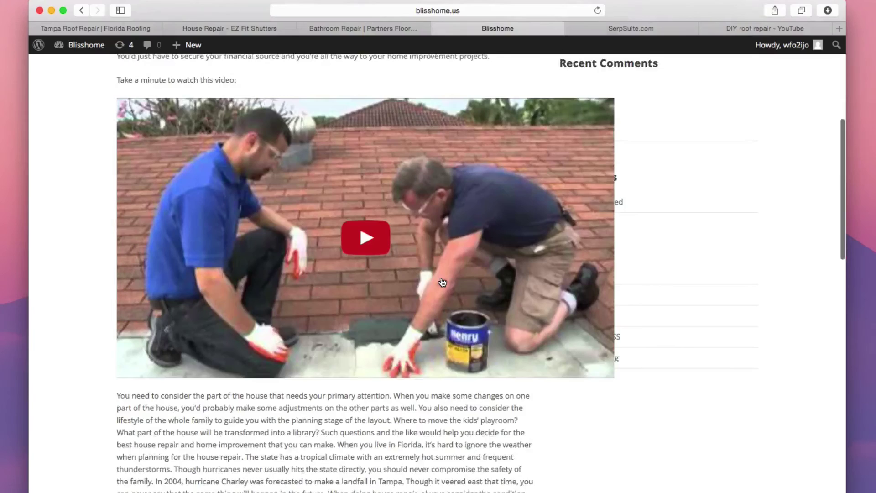
scroll(442, 283, down, 6)
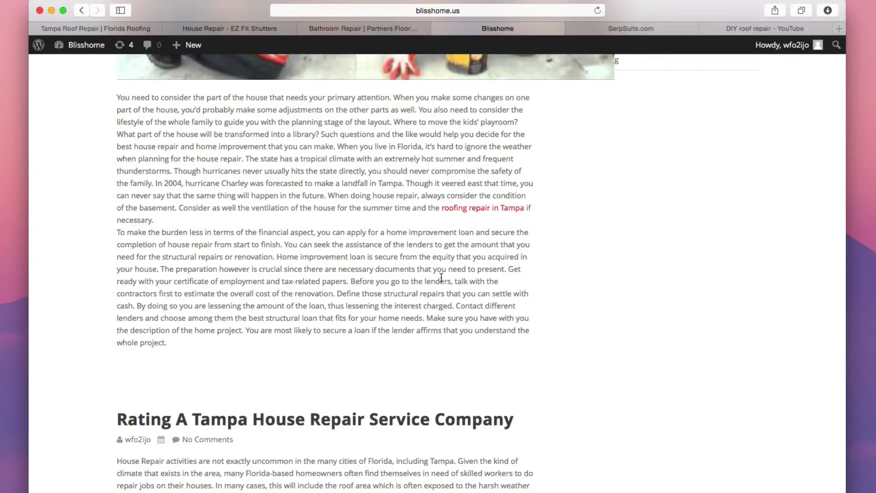
scroll(441, 277, up, 9)
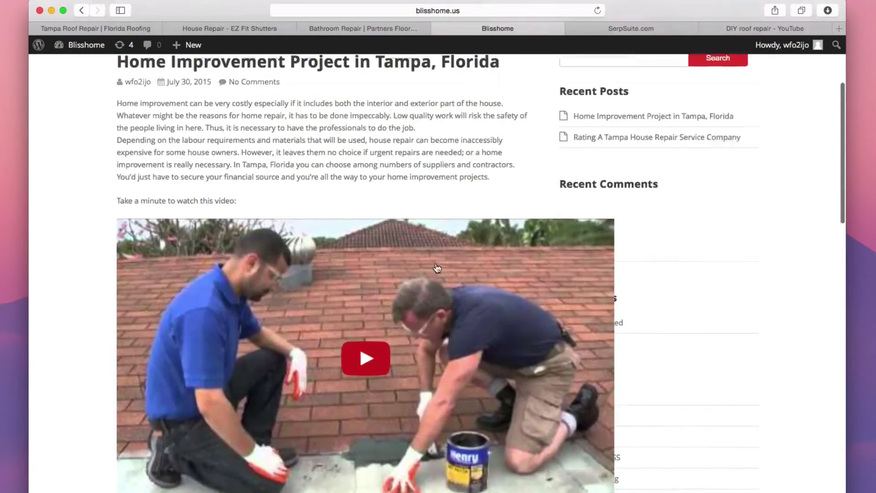
scroll(437, 268, up, 4)
Return to the Blisshome dashboard and open the site's General Settings.
mouse_move(87, 44)
click(74, 64)
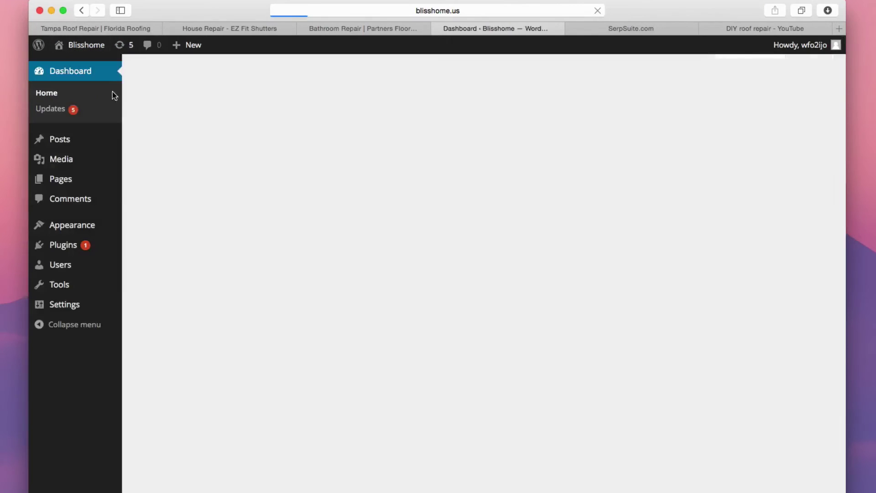
mouse_move(80, 307)
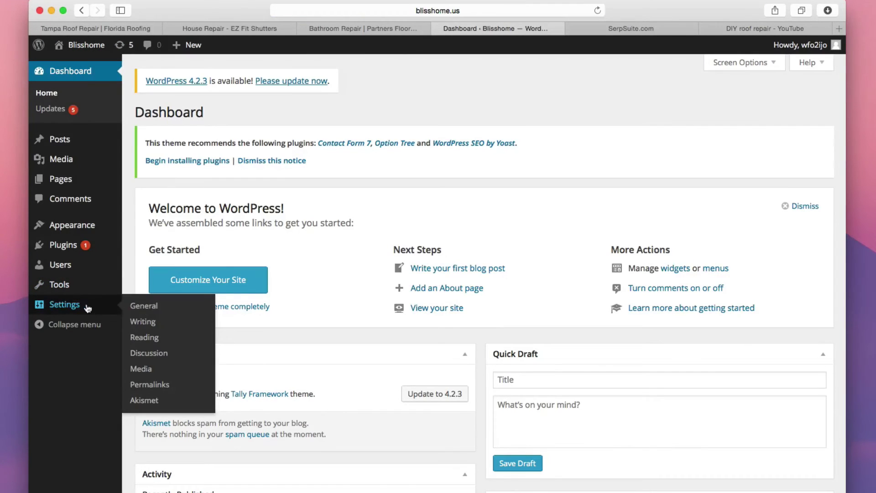
click(154, 308)
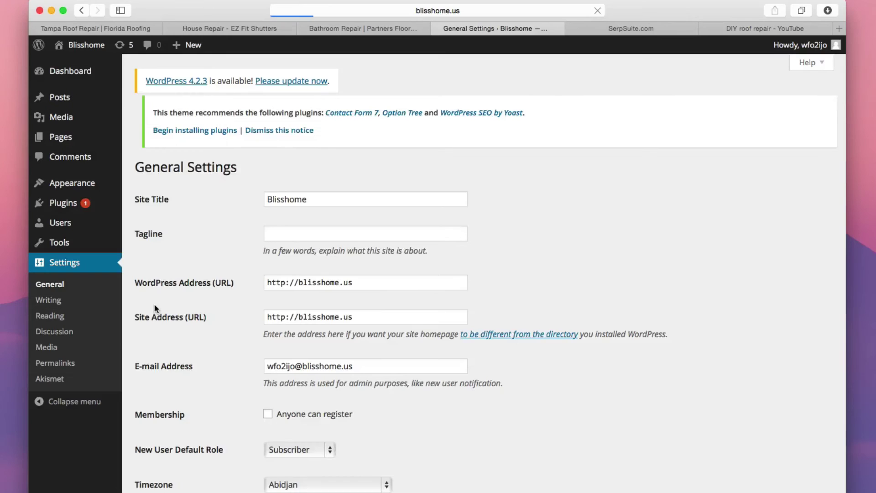
drag(131, 201, 133, 227)
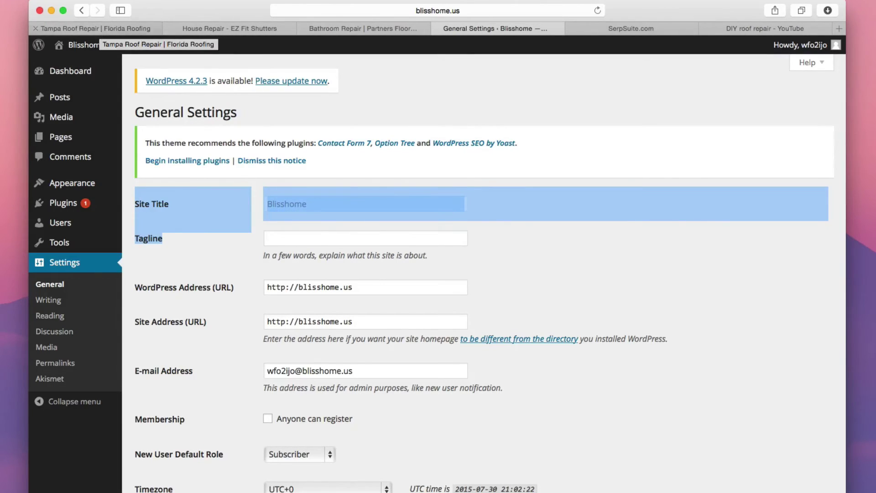
click(423, 11)
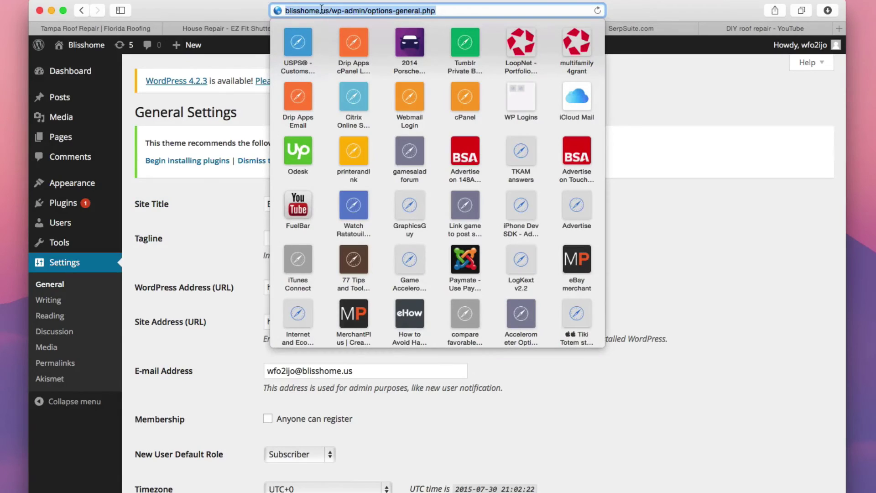
click(756, 114)
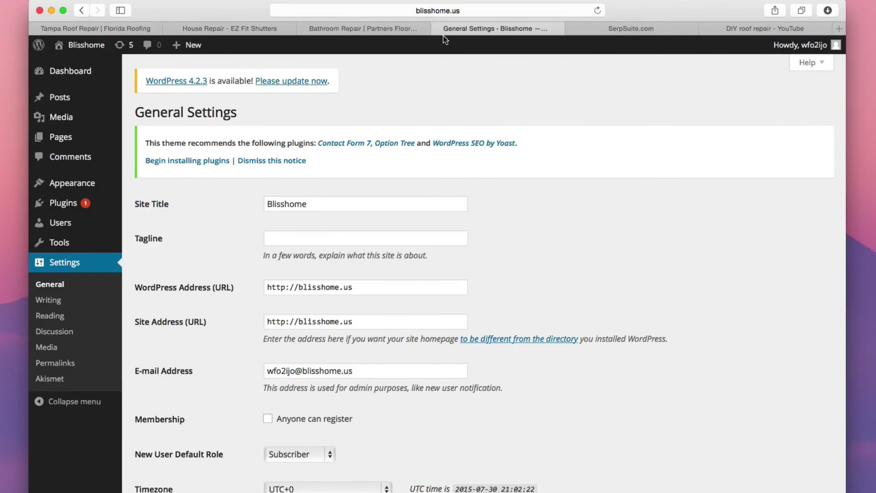
drag(315, 205, 261, 205)
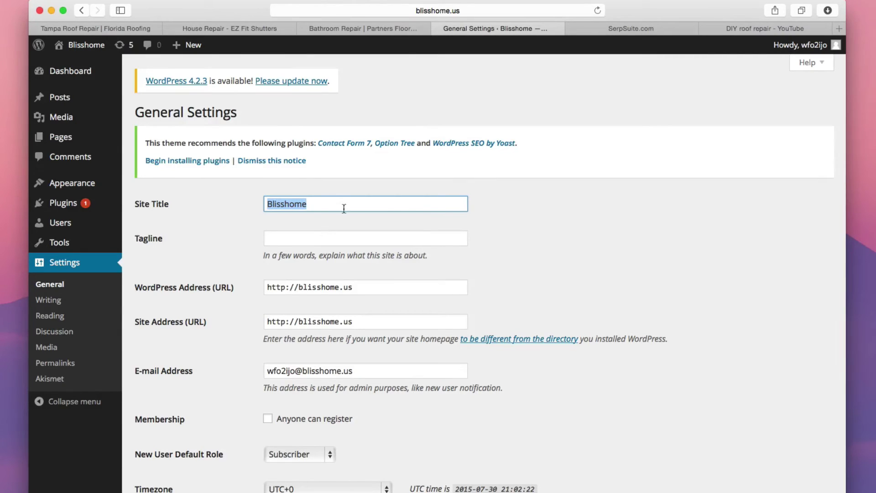
Set the site's tagline to "House improvement in Florida" and save the general settings.
click(295, 243)
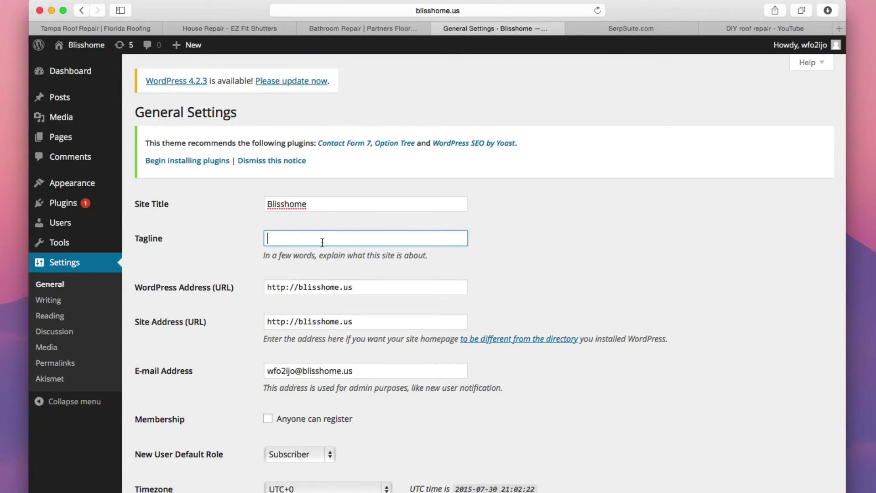
text(Home)
key(BackSpace)
key(BackSpace)
key(BackSpace)
key(BackSpace)
key(BackSpace)
text(House improvement in L)
key(BackSpace)
key(BackSpace)
key(BackSpace)
key(BackSpace)
text(in Florida)
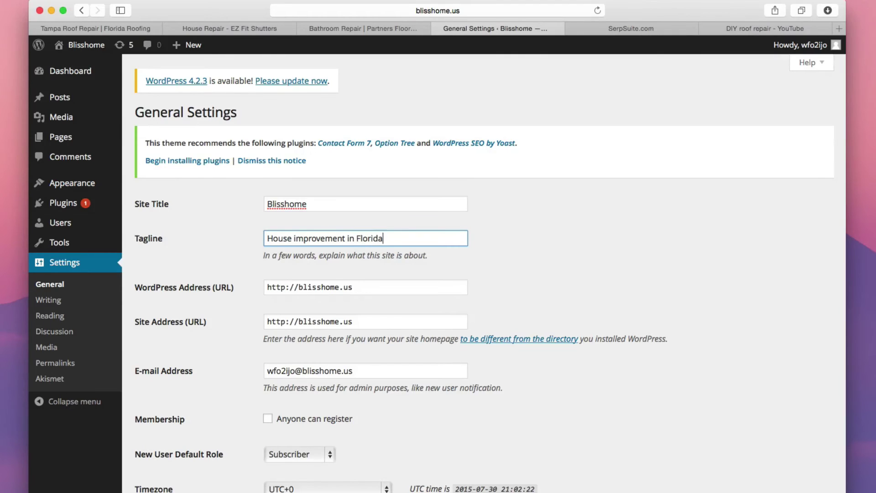
scroll(194, 434, down, 10)
click(188, 444)
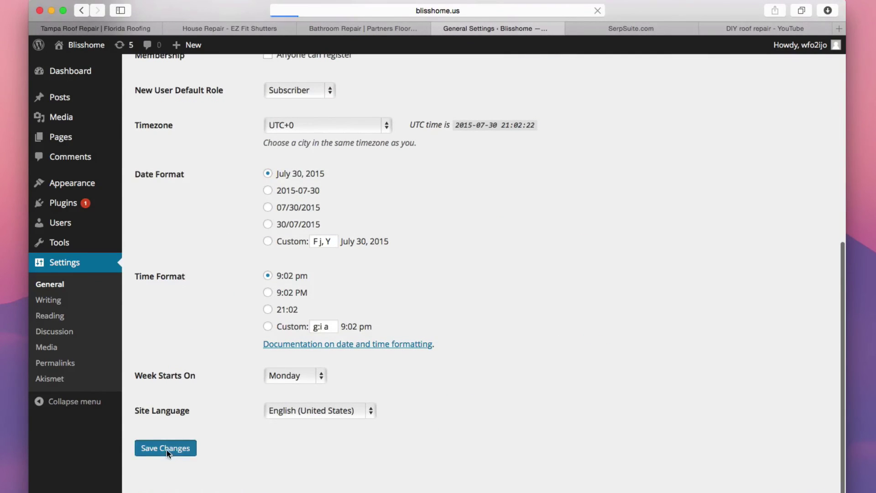
View the live Blisshome blog to check the tagline under the site title.
click(67, 43)
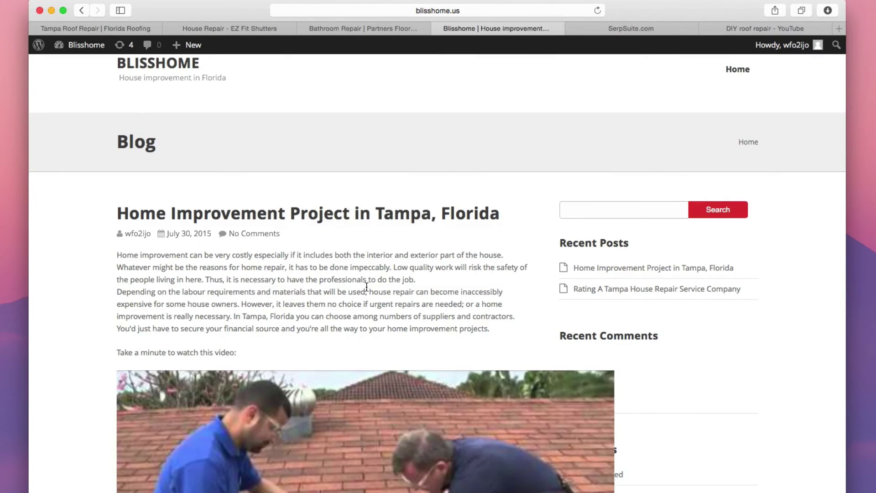
scroll(366, 286, down, 1)
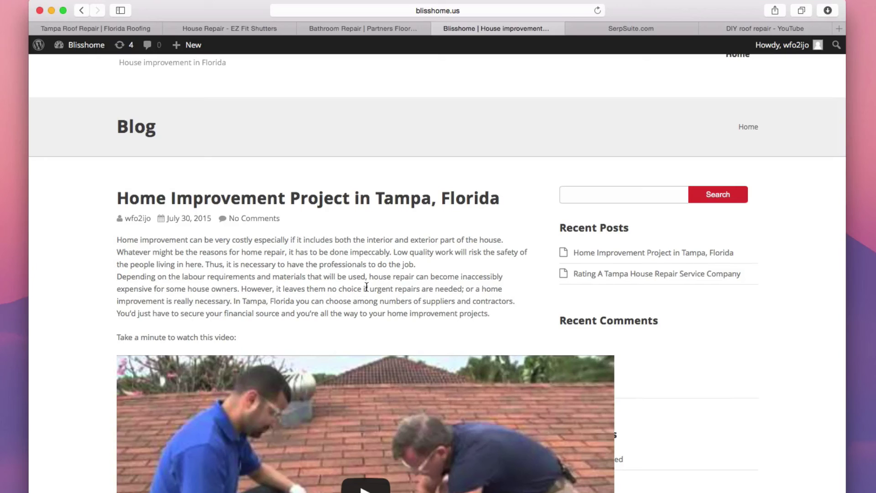
scroll(367, 287, up, 1)
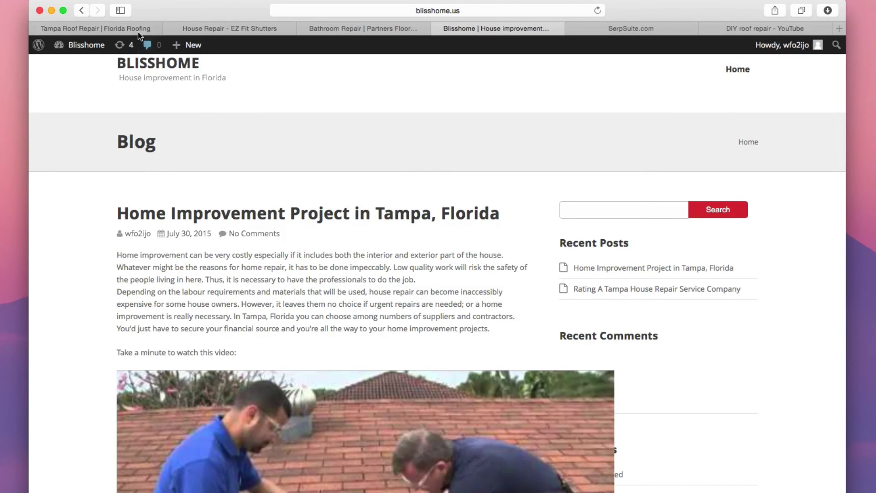
Switch to the Tampa Roof Repair site and open its list of installed plugins from the dashboard.
click(127, 27)
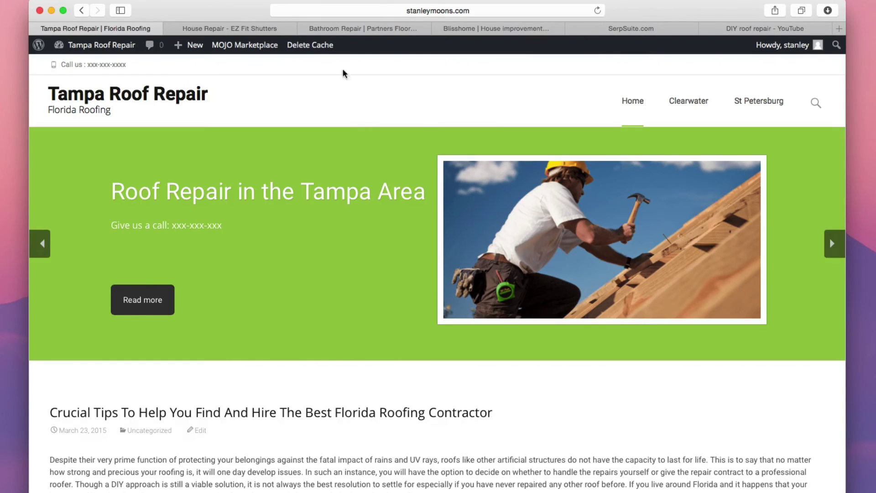
click(85, 46)
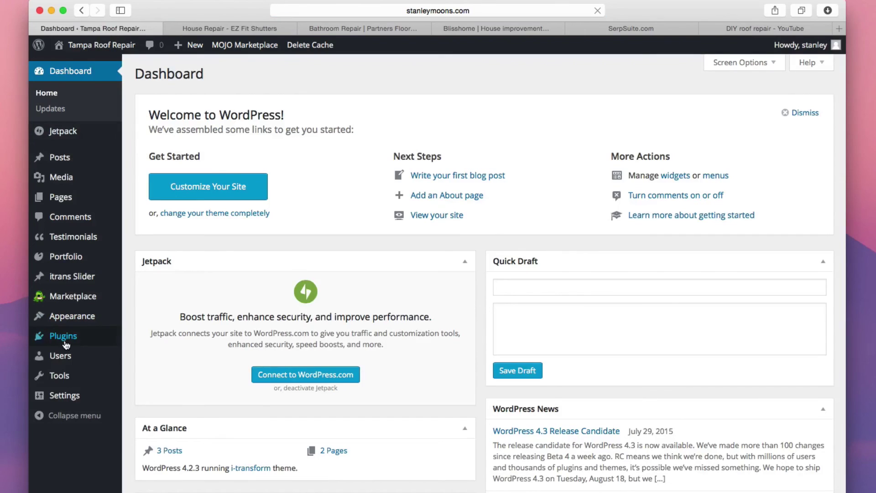
mouse_move(76, 325)
mouse_move(75, 343)
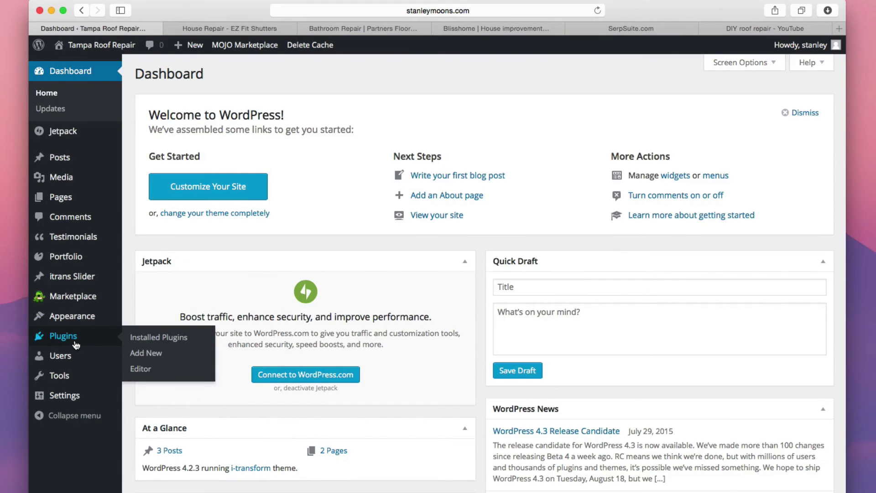
click(75, 342)
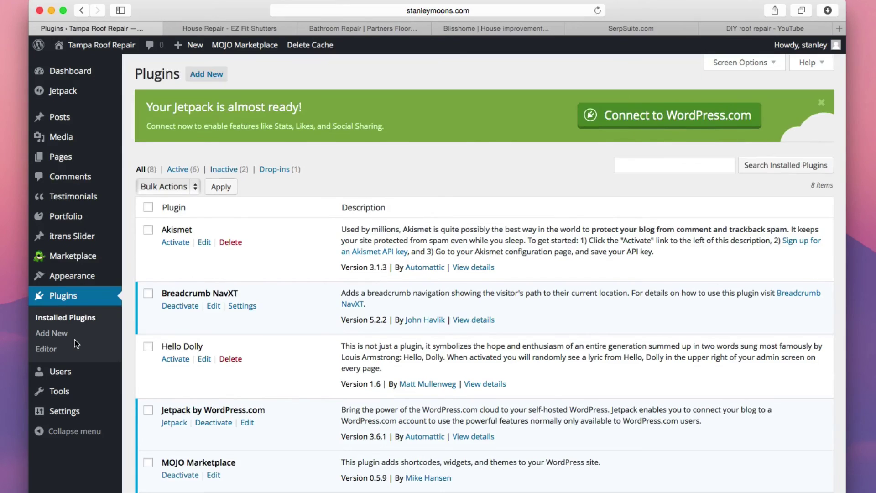
Search for "yoast" among the plugins available to add, and install and activate Yoast SEO.
click(719, 165)
click(221, 74)
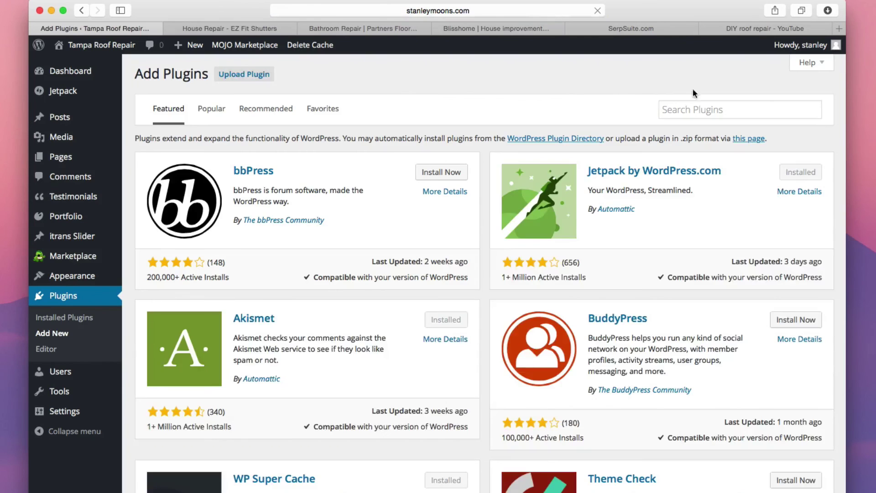
click(716, 110)
text(yoast)
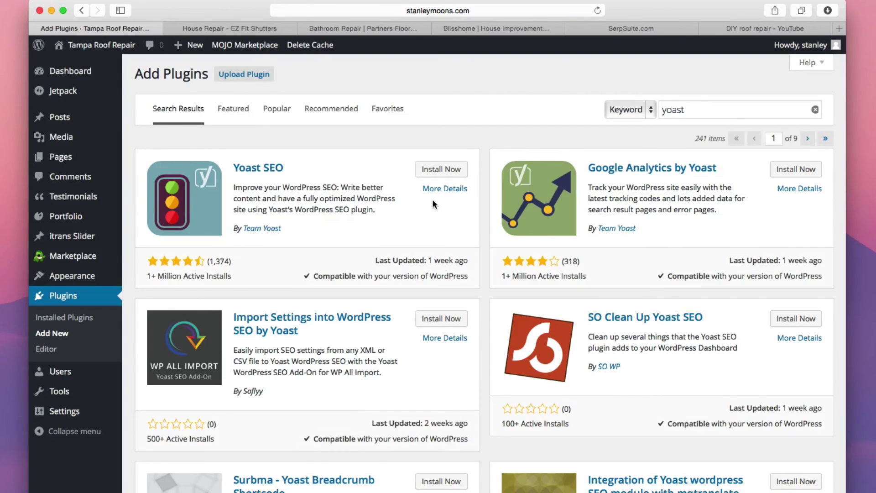
click(457, 171)
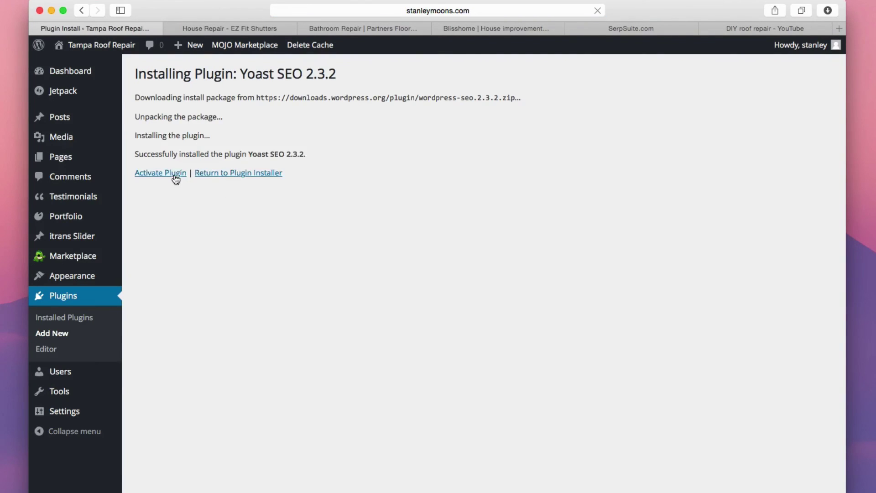
click(175, 179)
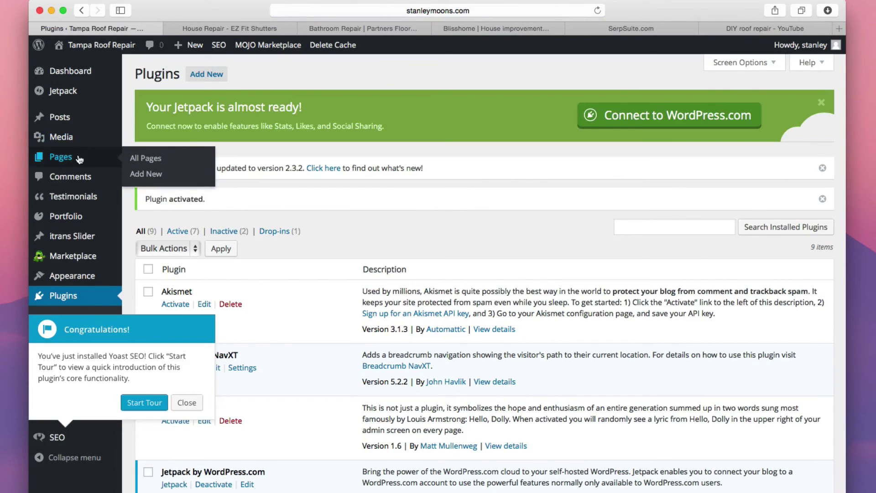
Open the Clearwater page for editing, dismiss the Yoast introduction and bring up the page's Yoast SEO settings.
click(80, 157)
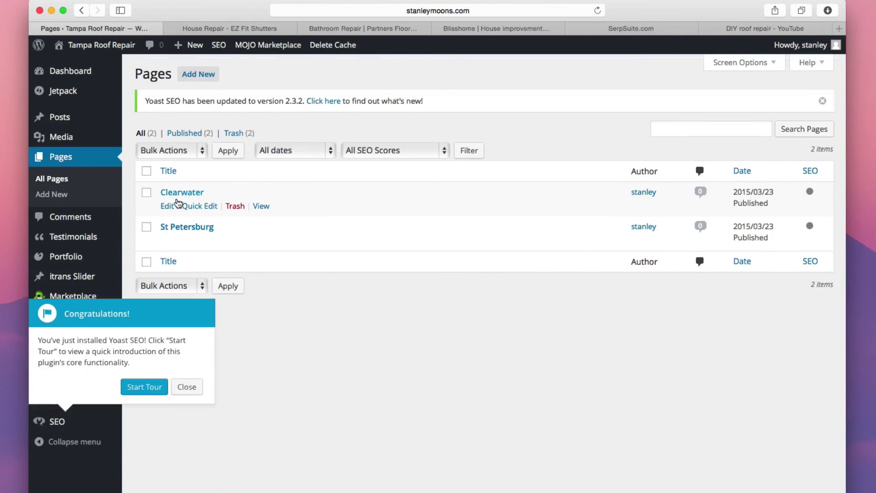
click(167, 206)
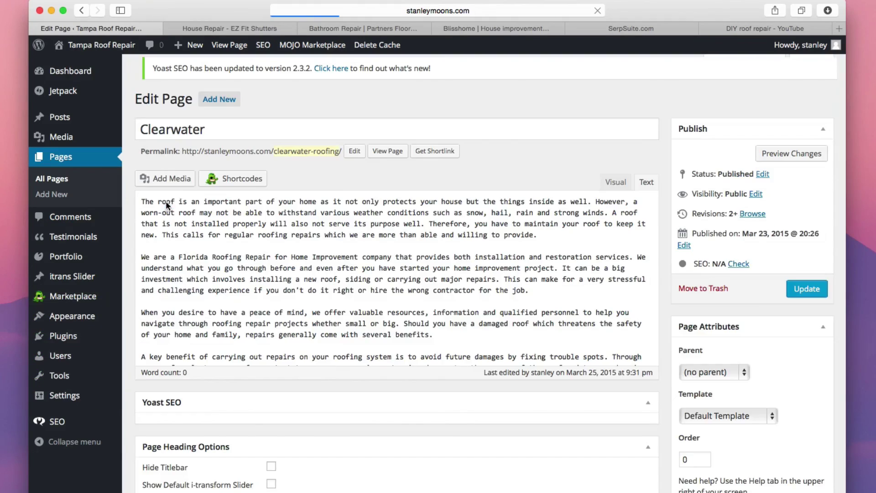
scroll(194, 266, down, 10)
click(187, 387)
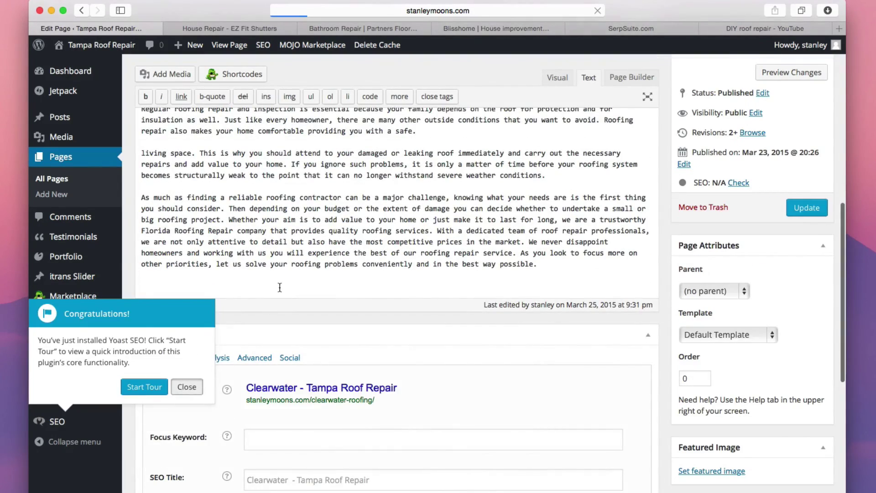
scroll(295, 247, down, 10)
scroll(295, 246, down, 1)
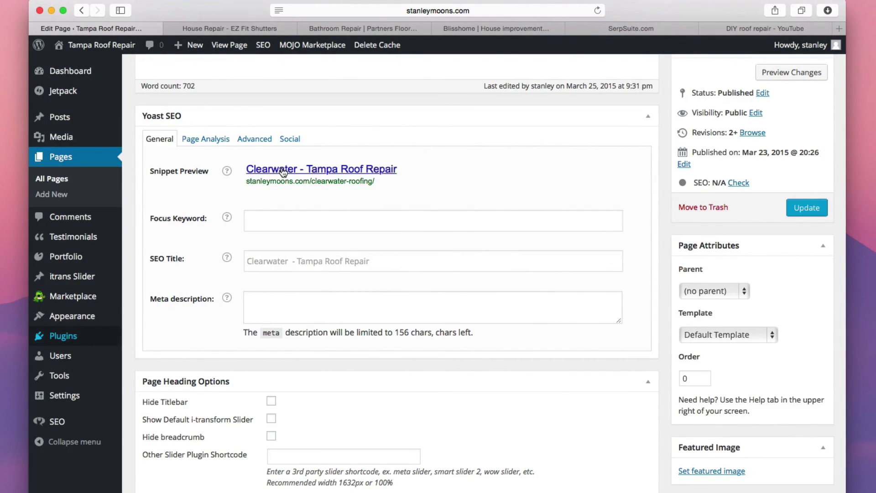
Set the Clearwater page's SEO title to "Top Roof Repair in Clearwater" followed by a hyphen and the site's brand name.
click(308, 259)
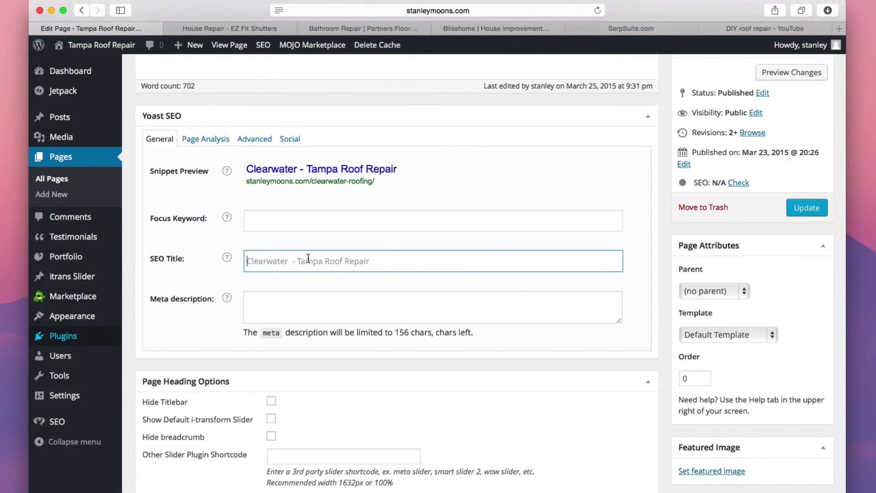
text(Top Roof Repair in Clearwater)
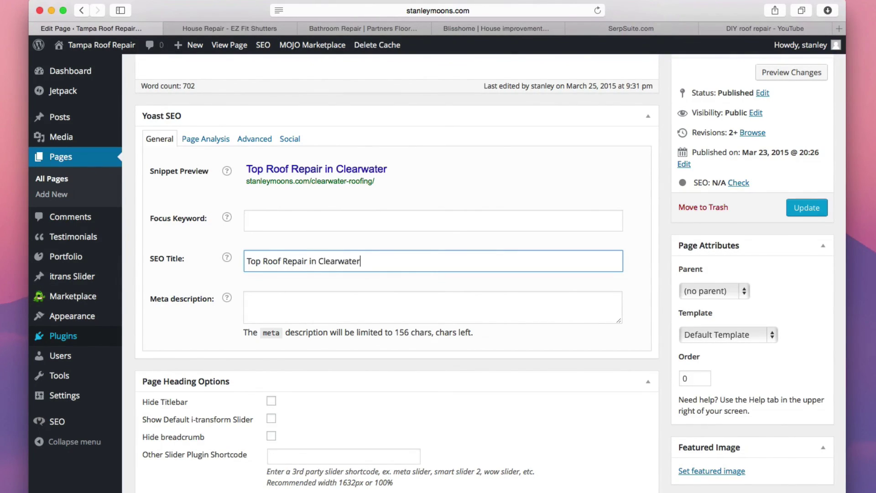
text( - Stanley Moons)
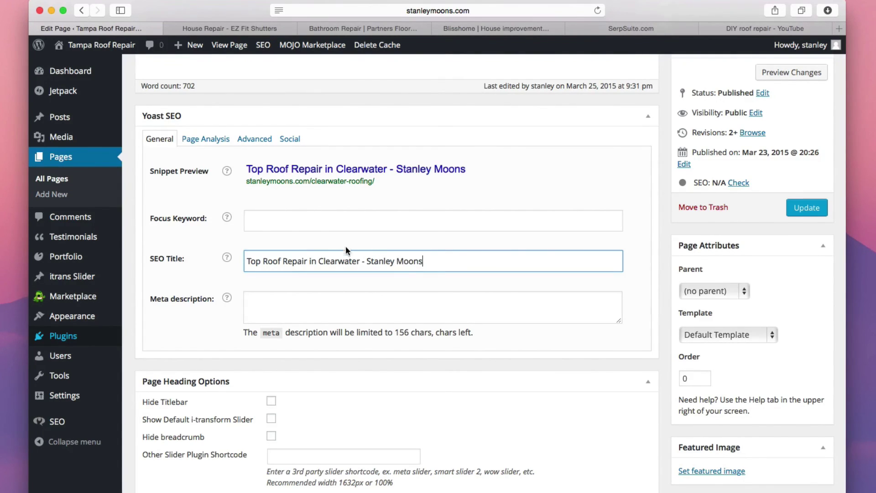
Try "Clearwater roof repair" as the Clearwater page's focus keyword and clear the field again.
click(297, 299)
click(291, 218)
text(Clearwater fr)
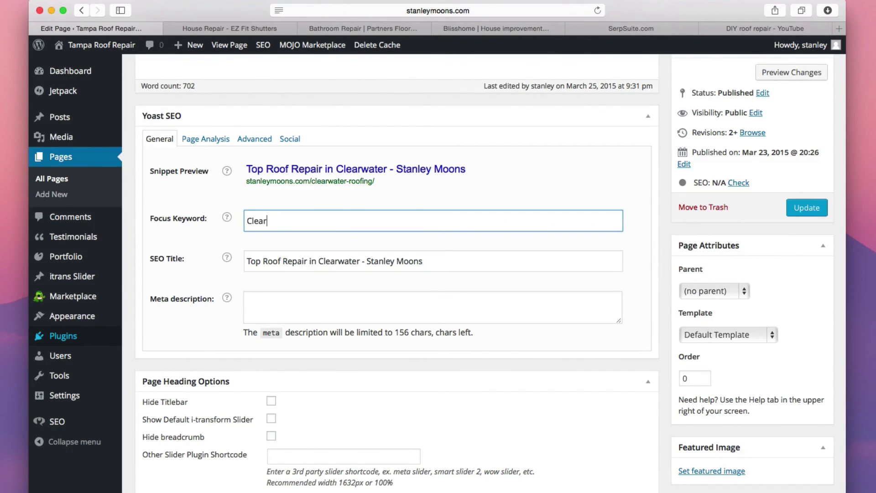
key(BackSpace)
key(BackSpace)
text(roof repair)
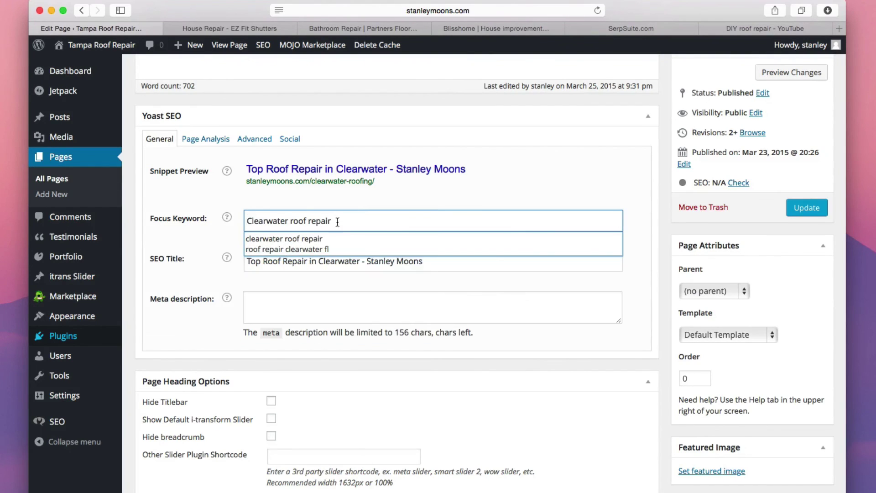
drag(338, 221, 239, 217)
key(BackSpace)
click(182, 254)
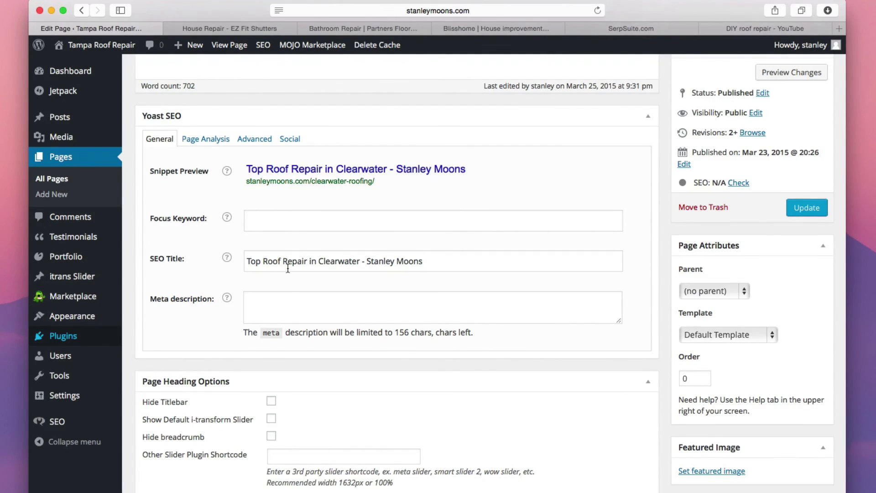
Switch to the Partners Flooring Bathroom Repair page and examine the domain part of its full web address.
scroll(293, 265, up, 1)
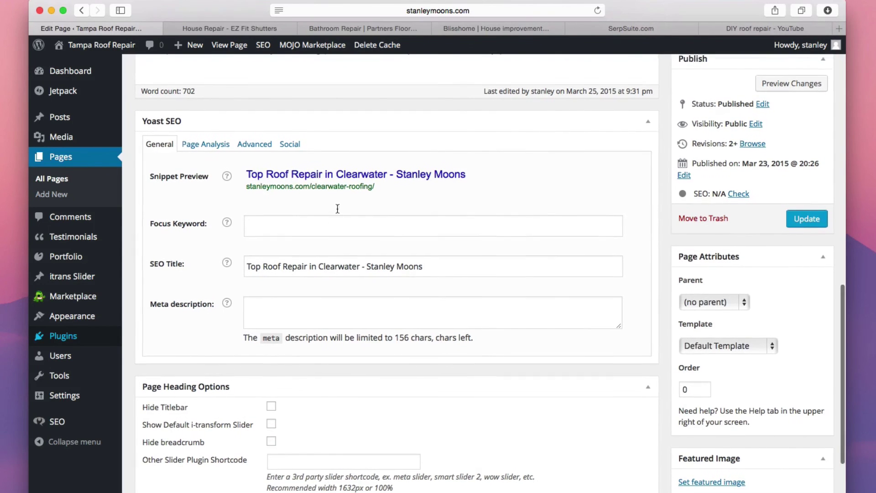
scroll(341, 178, up, 5)
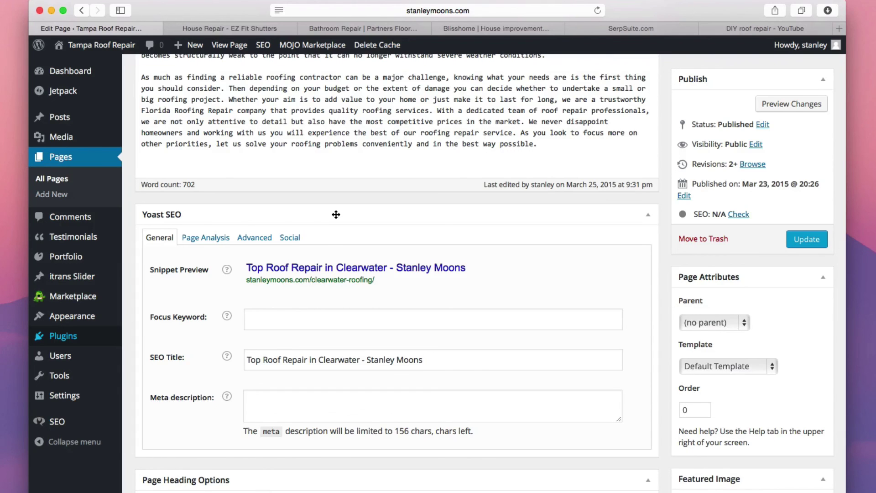
scroll(336, 215, up, 12)
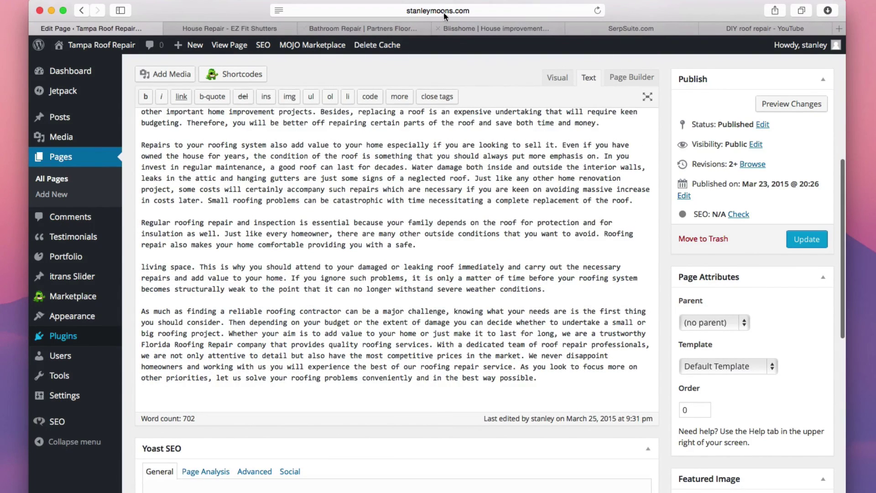
click(385, 28)
click(330, 11)
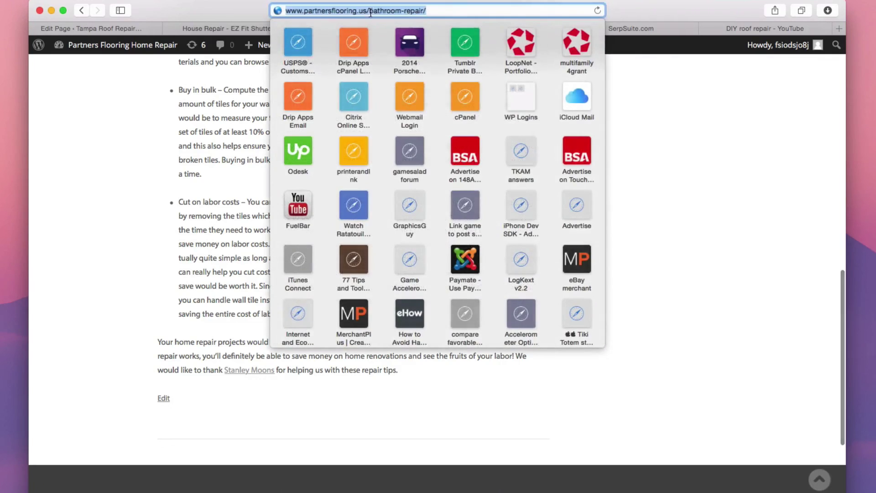
click(330, 11)
drag(363, 10, 277, 9)
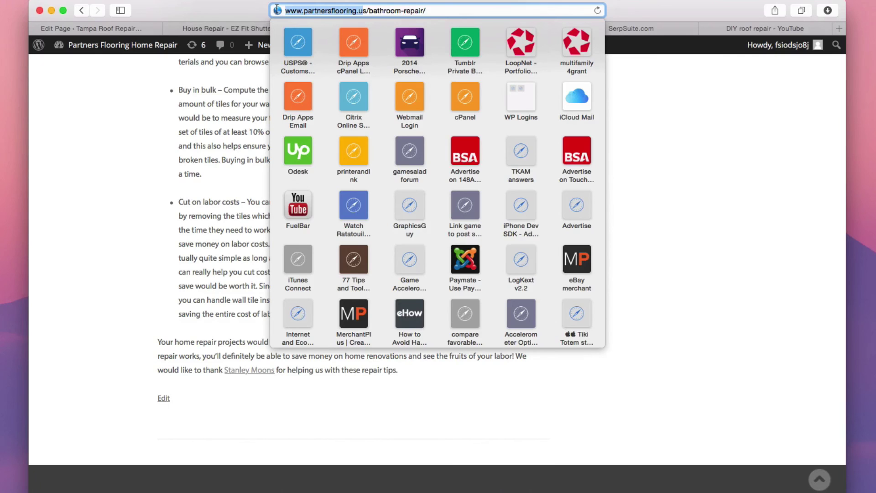
click(204, 69)
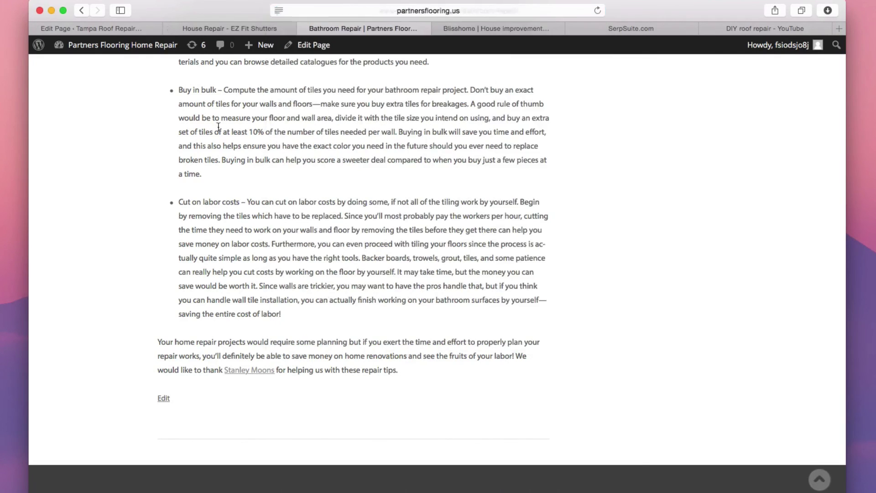
Review the top of the Bathroom Repair page and compare its site title and tagline with the domain in its address.
scroll(318, 162, up, 20)
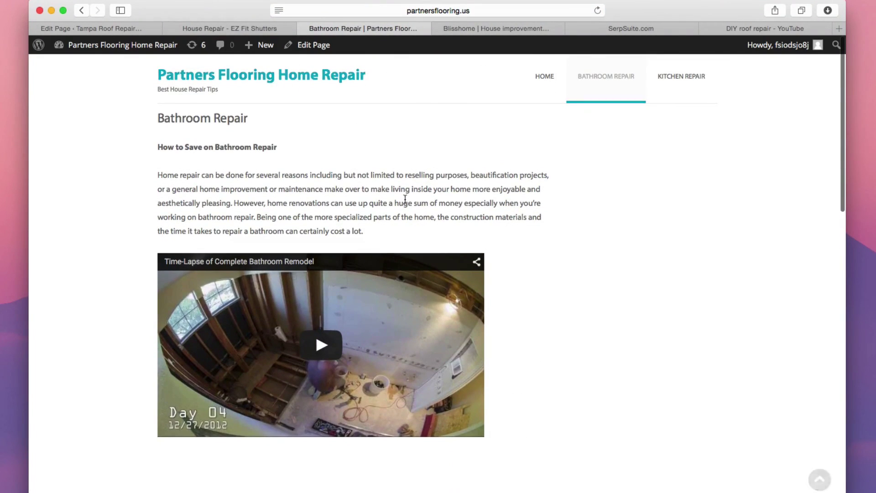
click(432, 8)
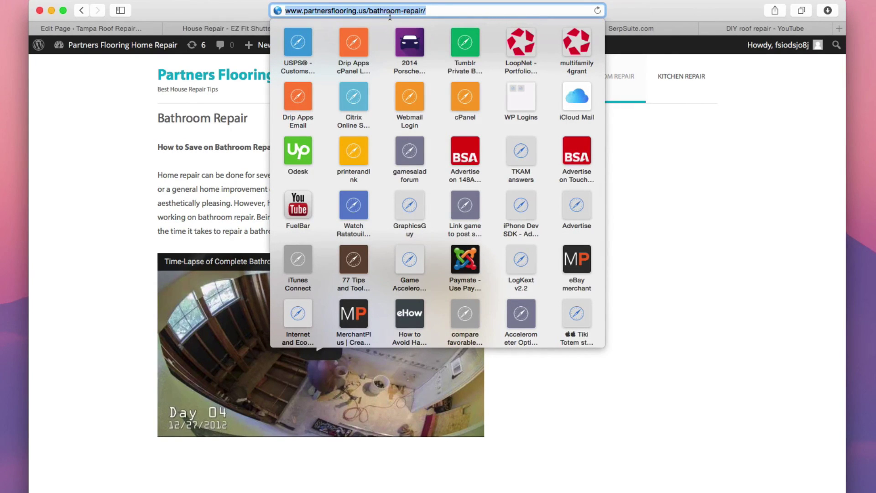
click(367, 11)
drag(367, 11, 282, 5)
click(740, 248)
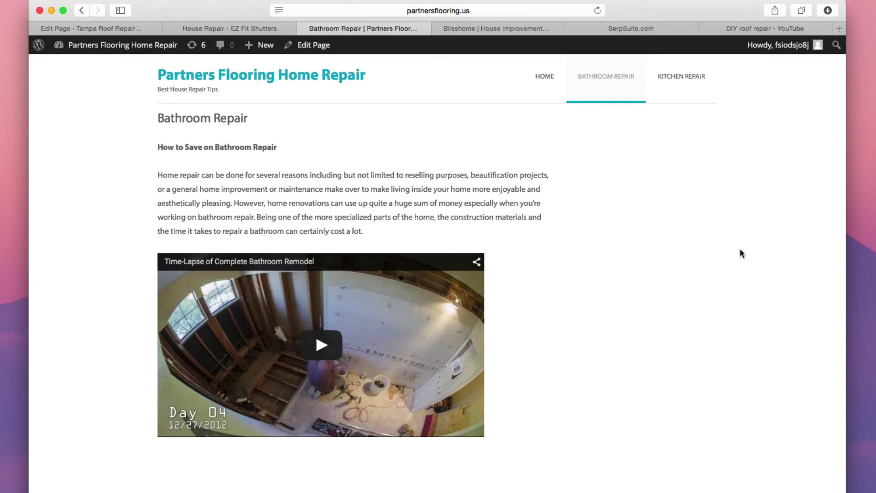
scroll(494, 206, up, 3)
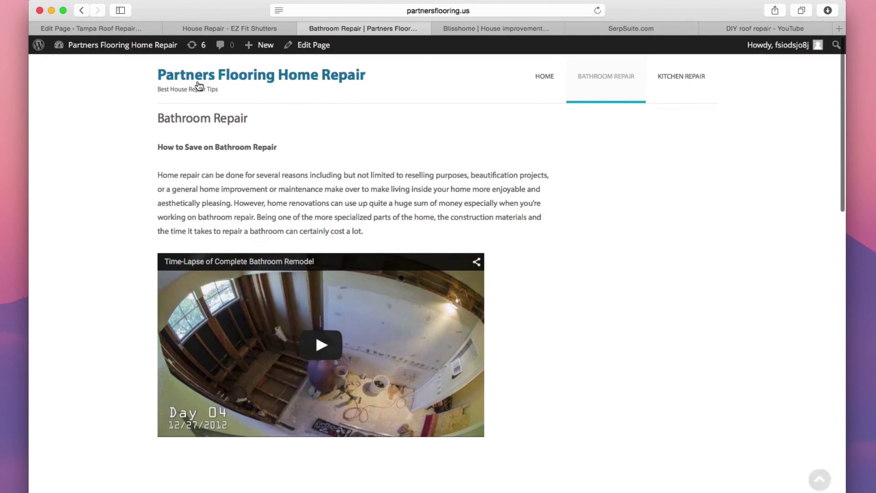